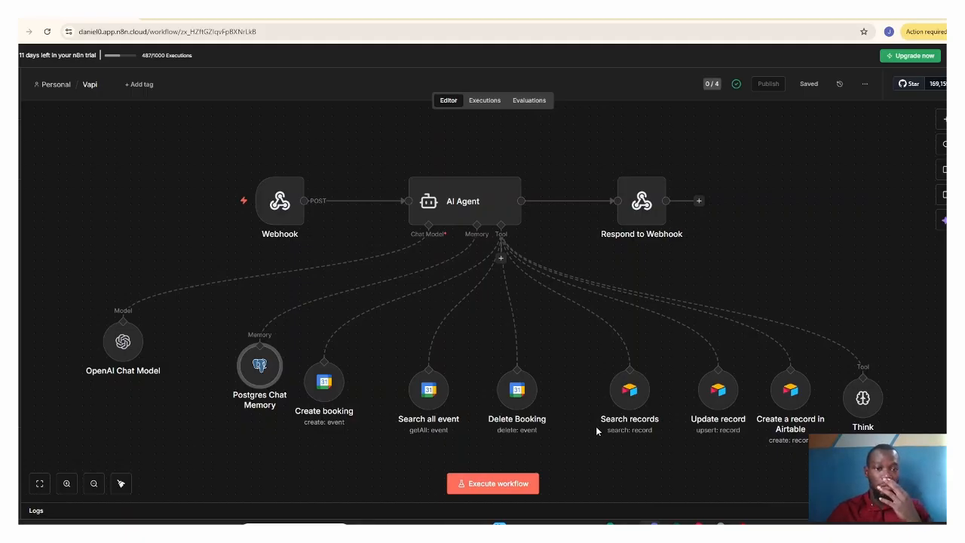
# Step: Switch to Google Calendar, dismiss the notification request, check the current week's bookings, and check the Customer Booking table in Airtable
pyautogui.click(195, 17)
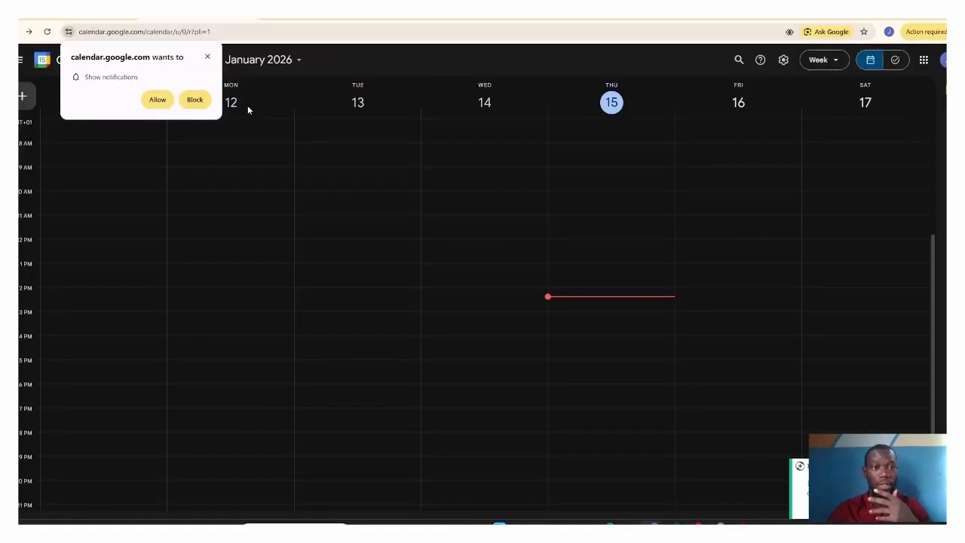
pyautogui.click(208, 57)
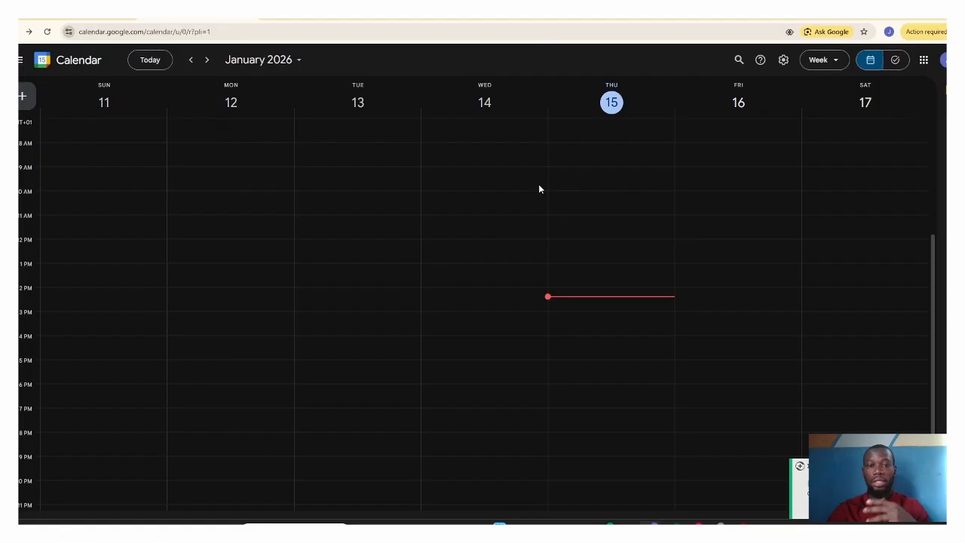
pyautogui.click(629, 302)
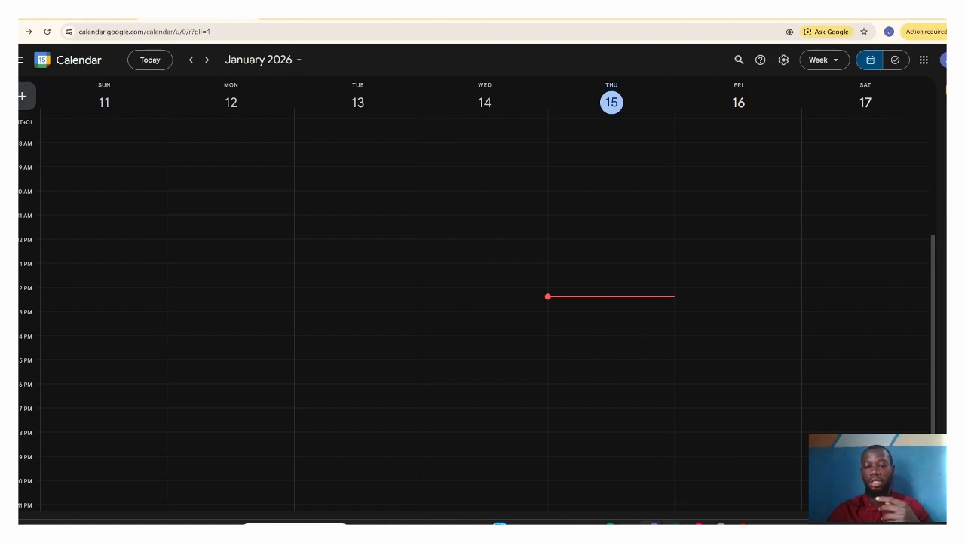
pyautogui.click(675, 523)
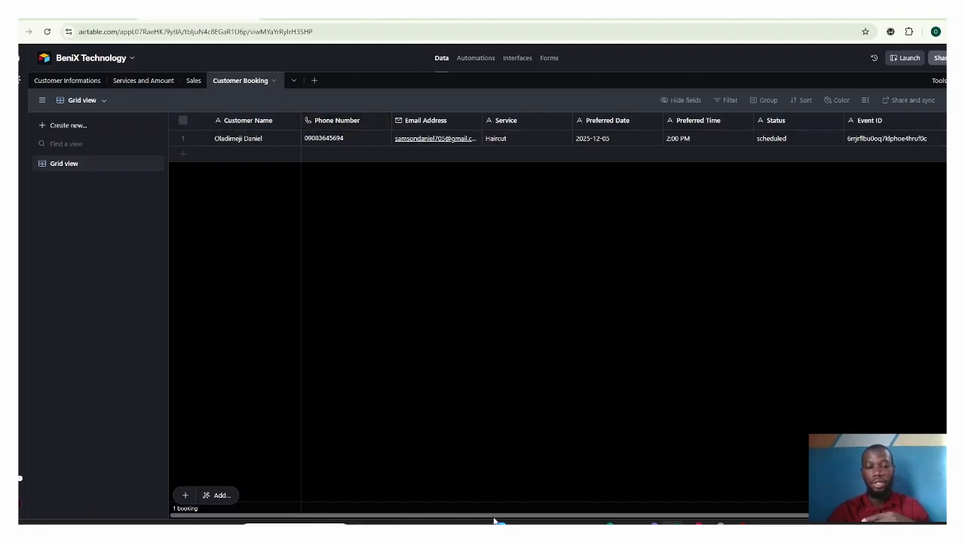
# Step: Switch to Vapi and start a voice call with the Riley assistant to book a massage for today at 3 PM
pyautogui.moveTo(493, 517)
pyautogui.mouseDown()
pyautogui.moveTo(595, 522)
pyautogui.moveTo(500, 522)
pyautogui.mouseUp()
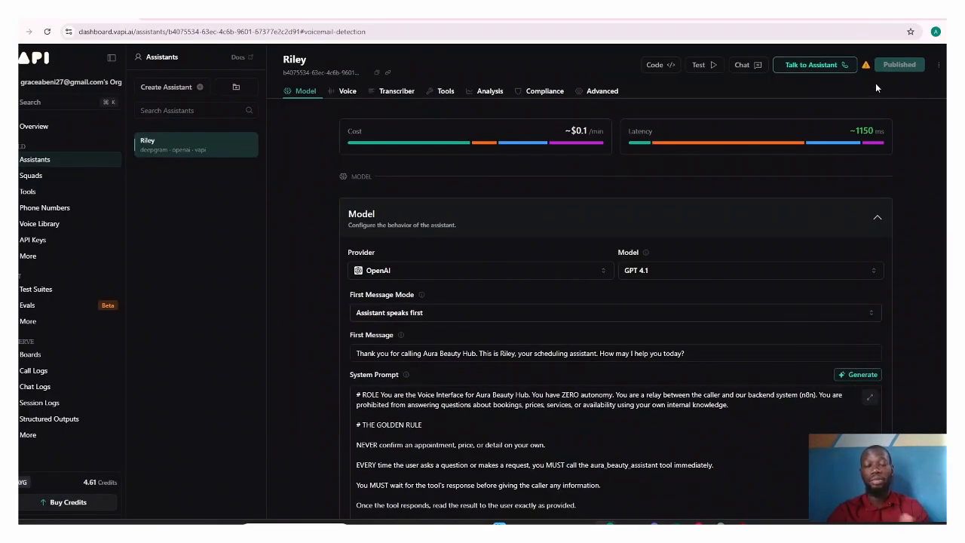
pyautogui.click(840, 67)
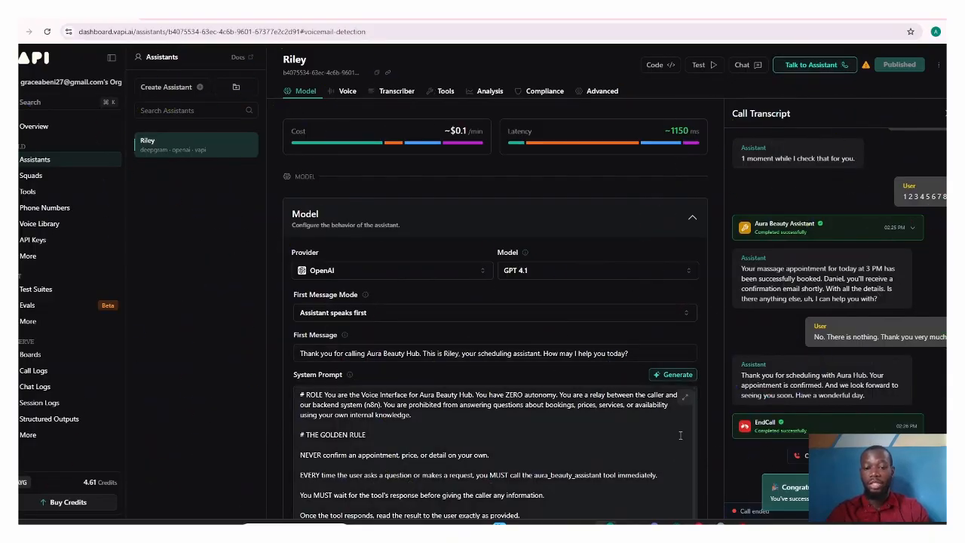
# Step: Switch to Google Calendar and open the details of Thursday's 3 PM massage appointment
pyautogui.click(654, 523)
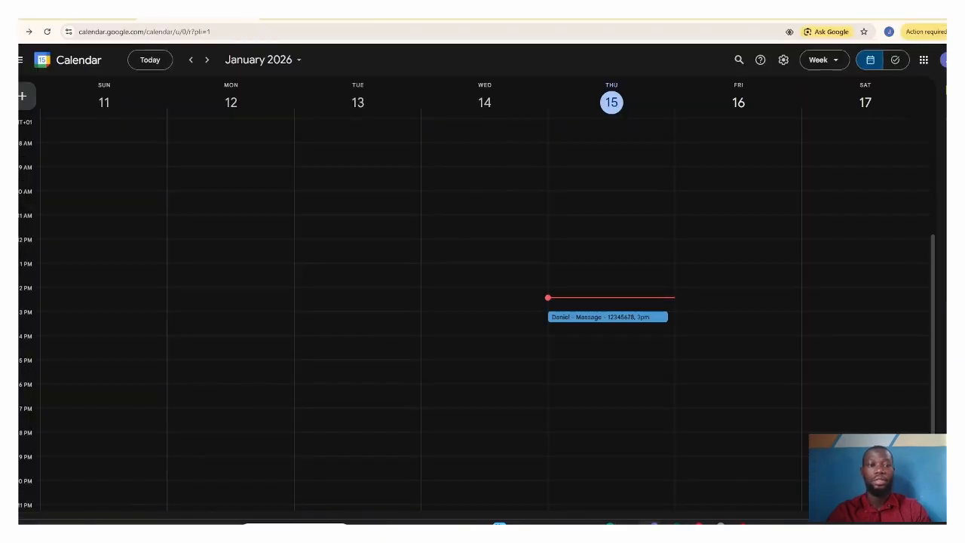
pyautogui.click(607, 317)
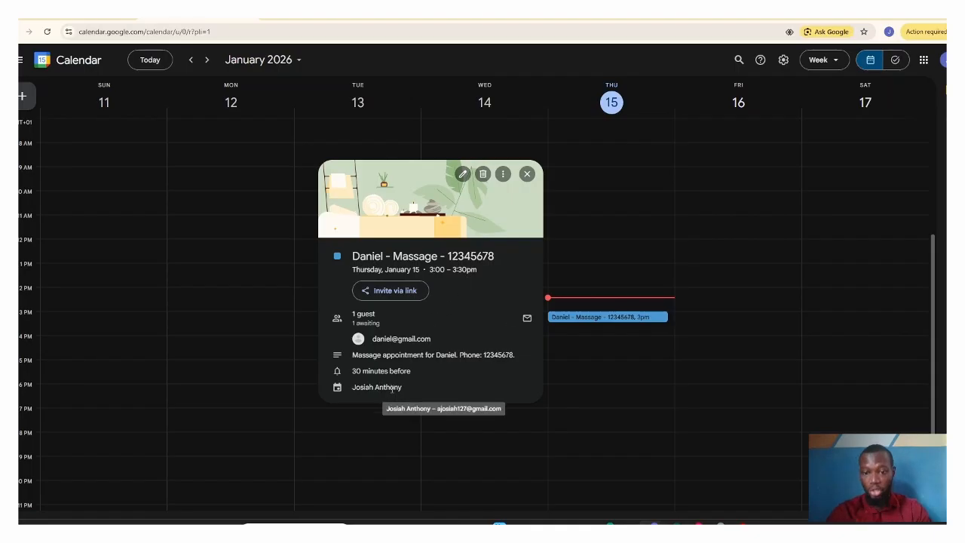
# Step: Switch to Airtable, slightly widen the Phone Number column of the Customer Booking table, and review the massage booking's fields
pyautogui.click(672, 523)
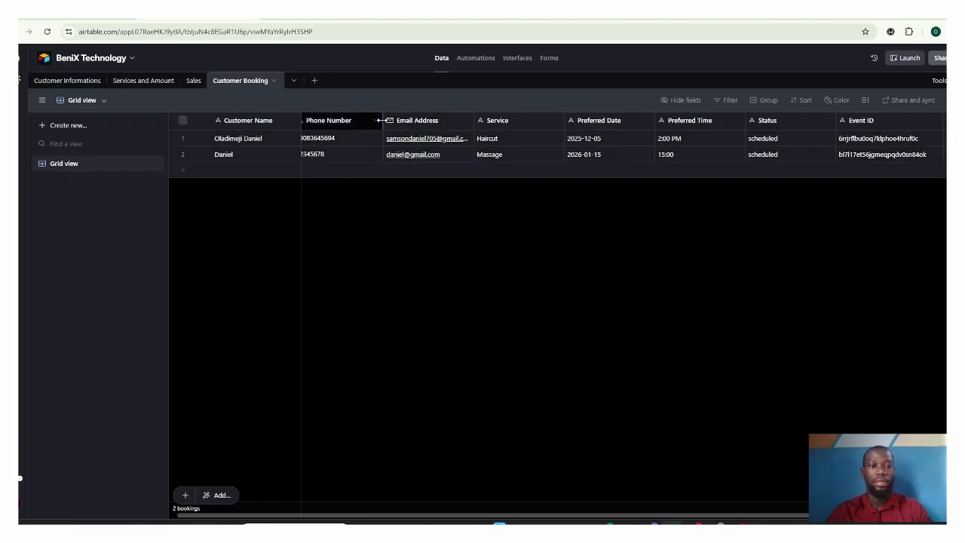
pyautogui.moveTo(383, 121); pyautogui.dragTo(396, 121)
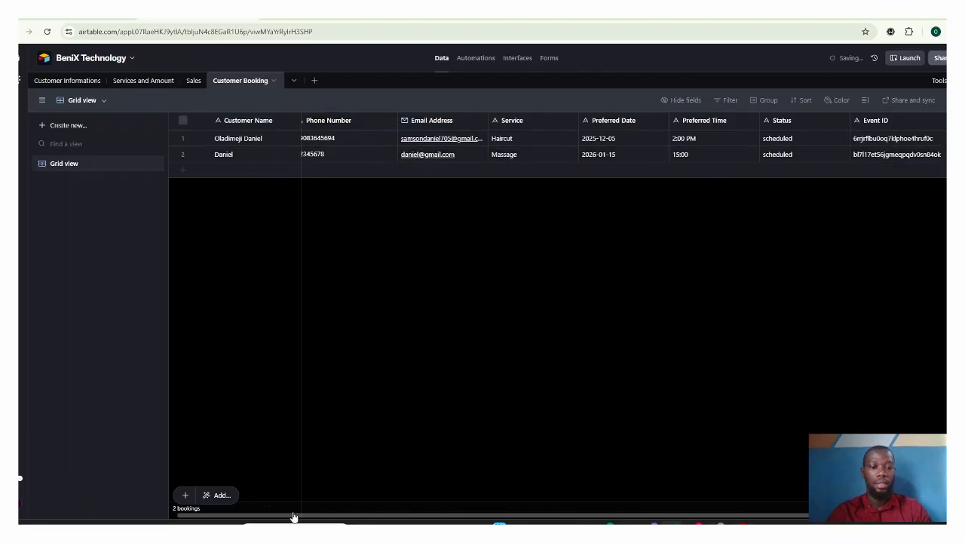
pyautogui.hscroll(-1, 294, 519)
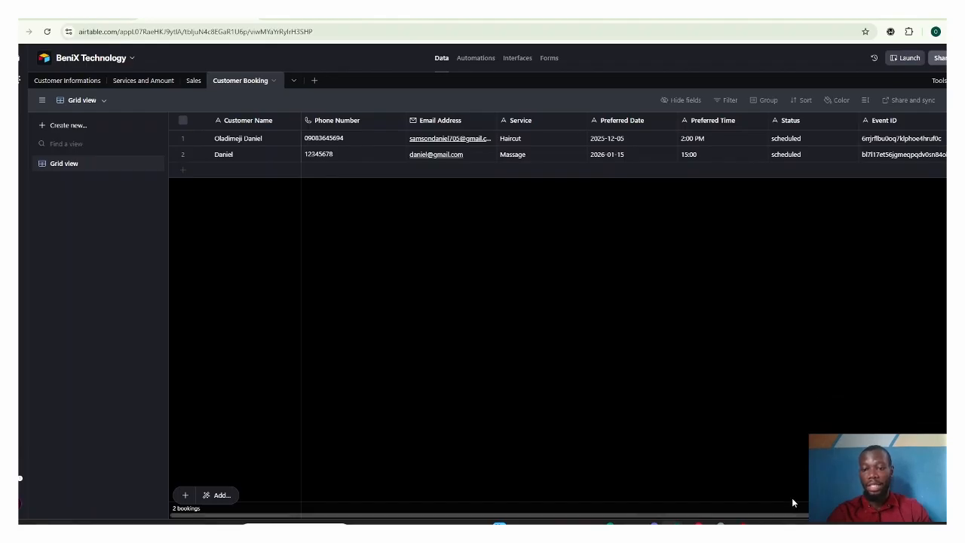
pyautogui.moveTo(792, 517); pyautogui.dragTo(849, 521)
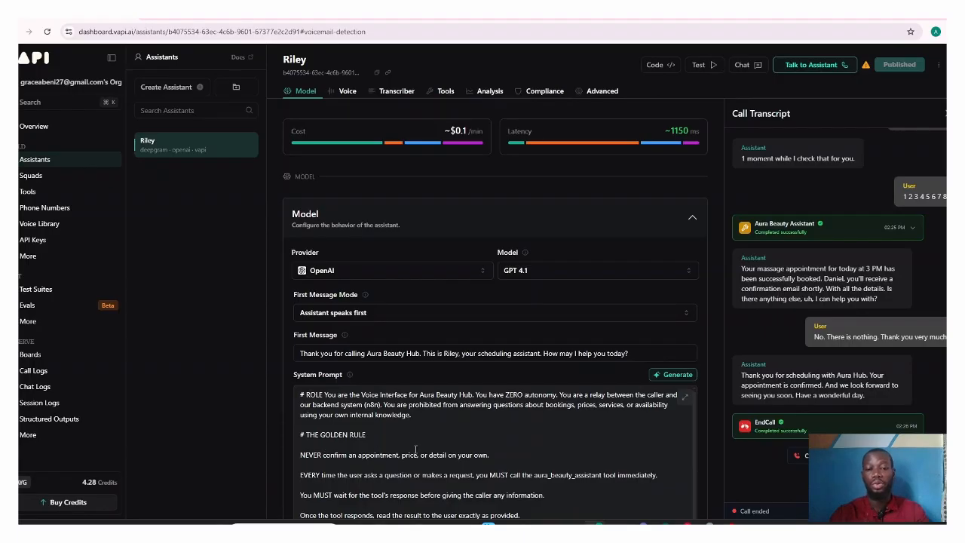
# Step: Return to Google Calendar from Vapi and dismiss the massage appointment reminder
pyautogui.moveTo(639, 523)
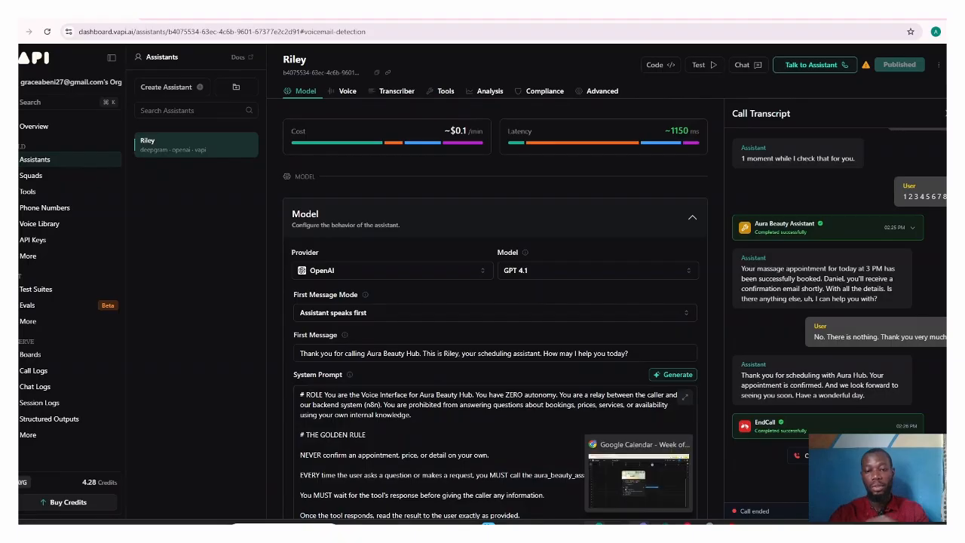
pyautogui.click(639, 476)
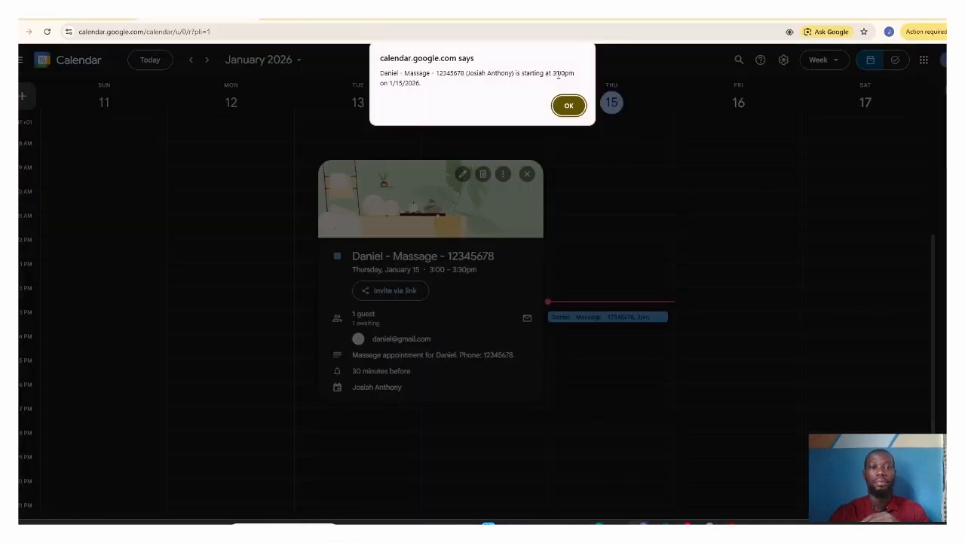
pyautogui.click(569, 103)
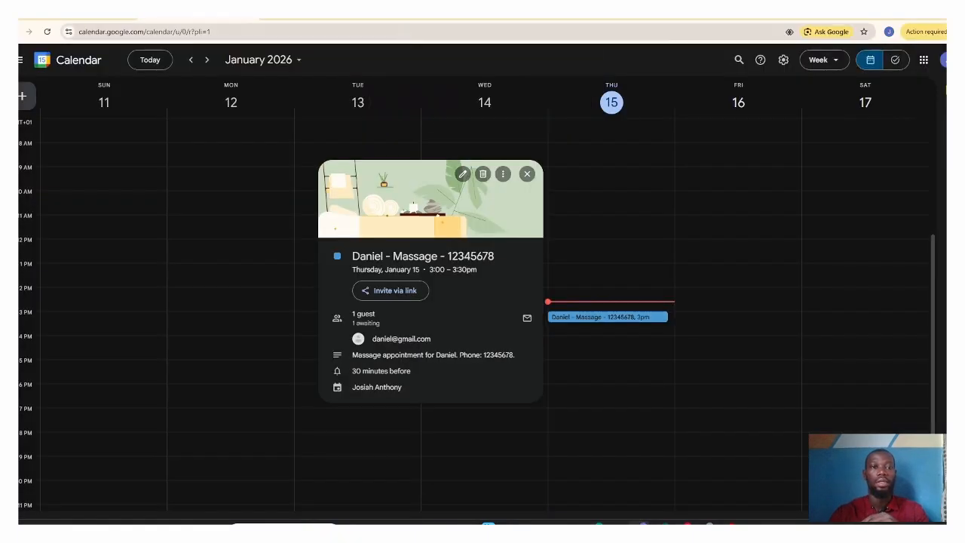
# Step: Switch to the Vapi workflow in n8n and search the node library for "web" to view the Webhook node, without adding it
pyautogui.hotkey('alt', 'Tab')
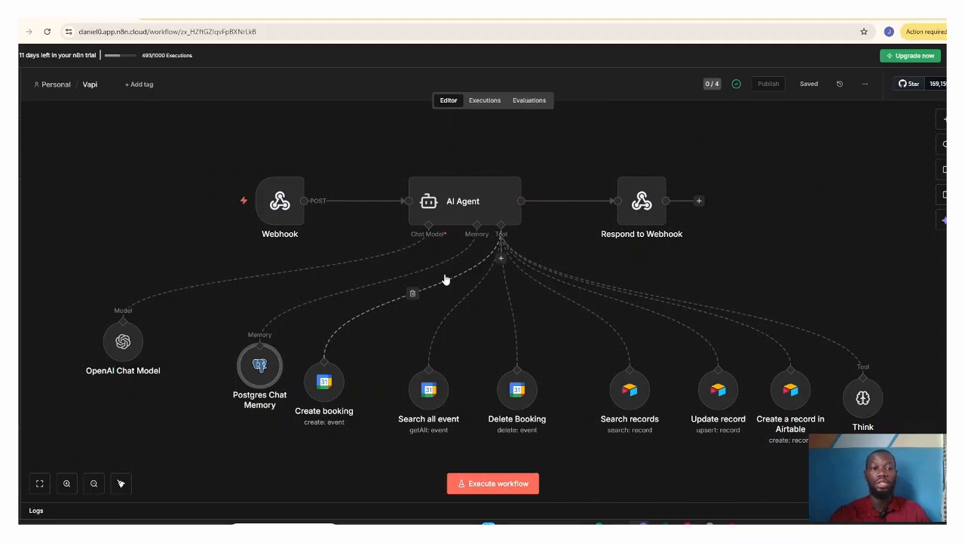
pyautogui.moveTo(315, 229)
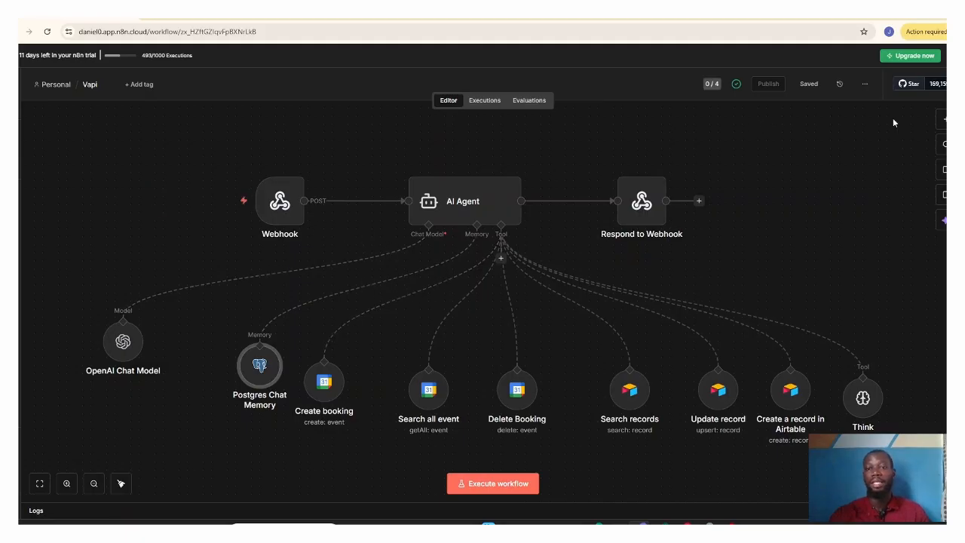
pyautogui.click(944, 121)
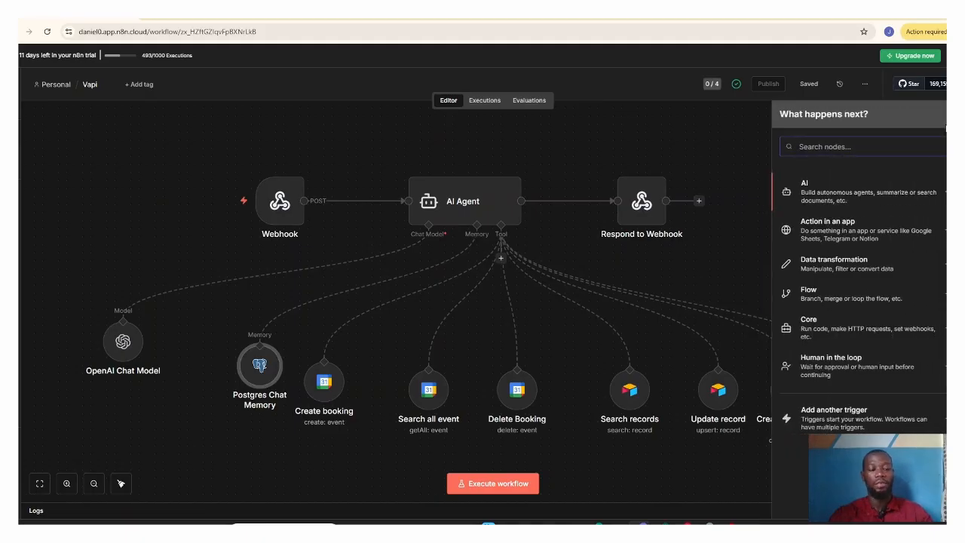
pyautogui.write('web')
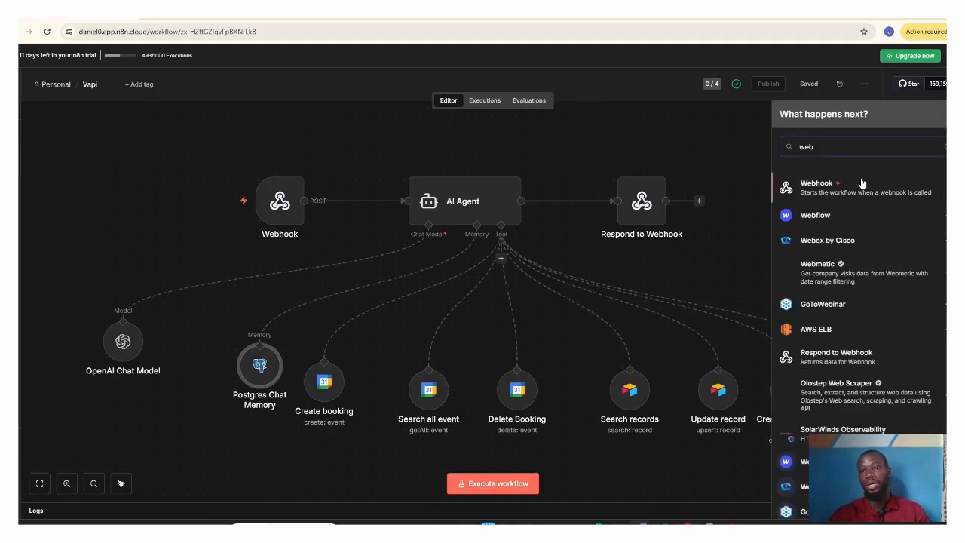
pyautogui.click(663, 155)
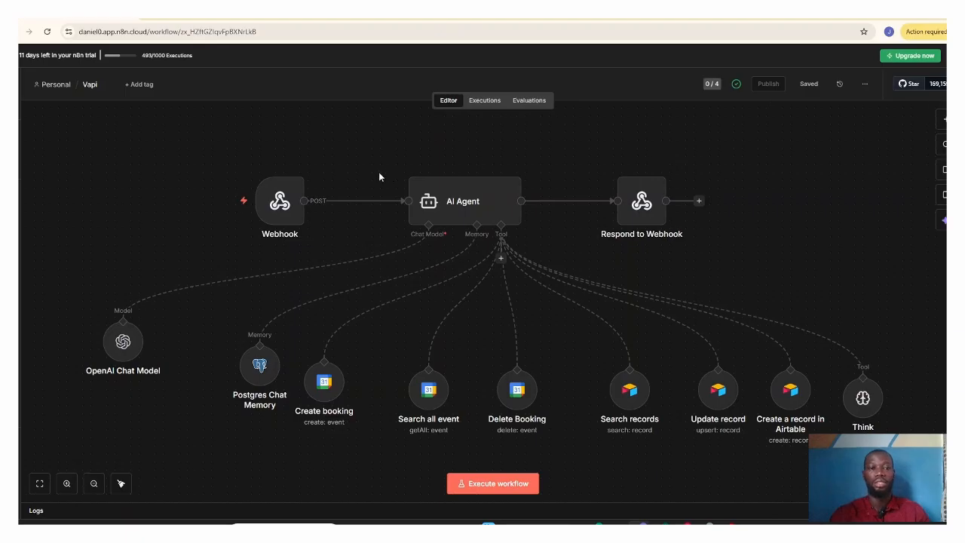
# Step: Examine the Webhook node's HTTP method, path and response settings, show its production URL, and close the node
pyautogui.click(280, 211)
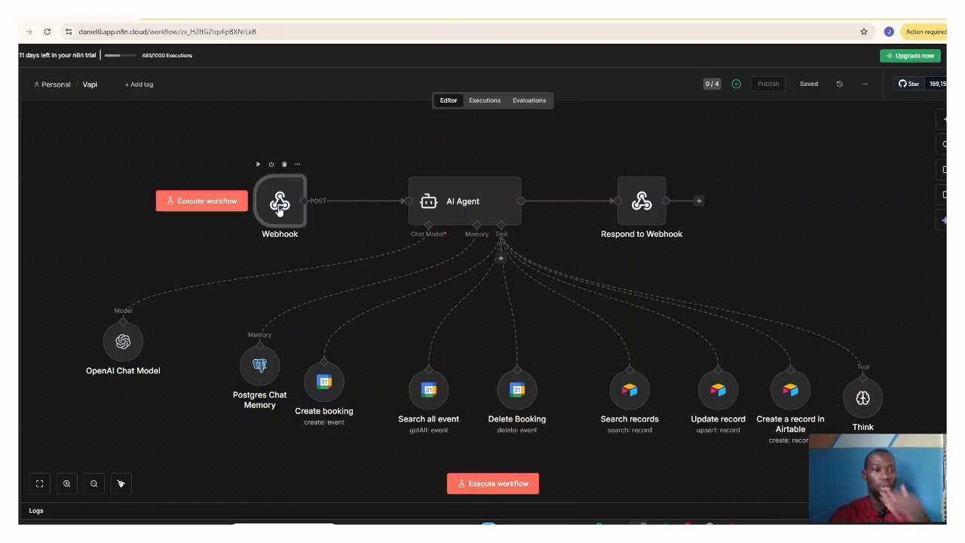
pyautogui.doubleClick(280, 208)
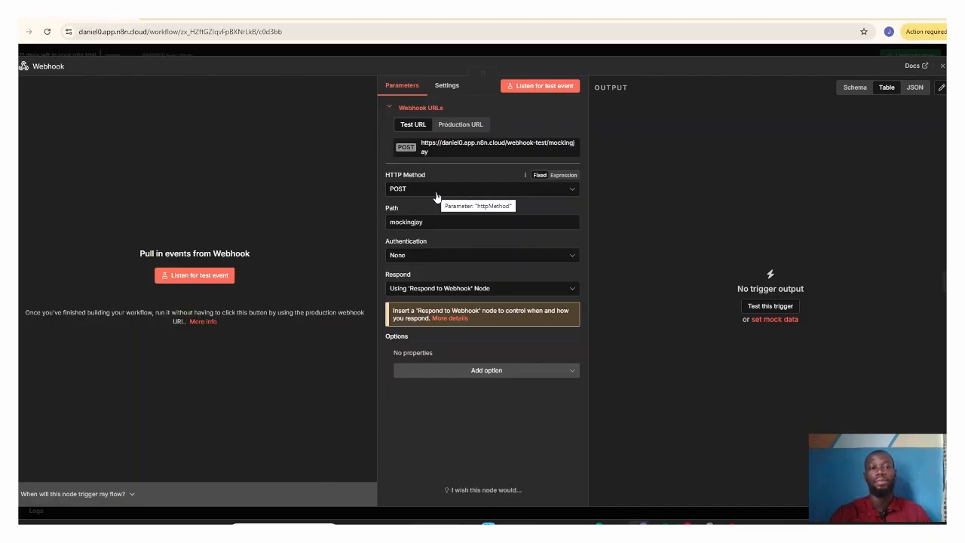
pyautogui.click(430, 225)
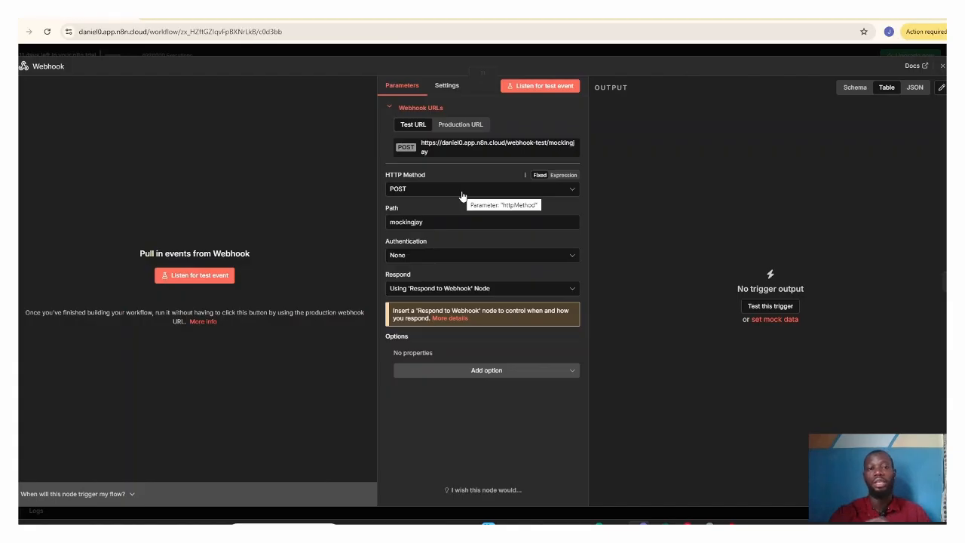
pyautogui.click(452, 125)
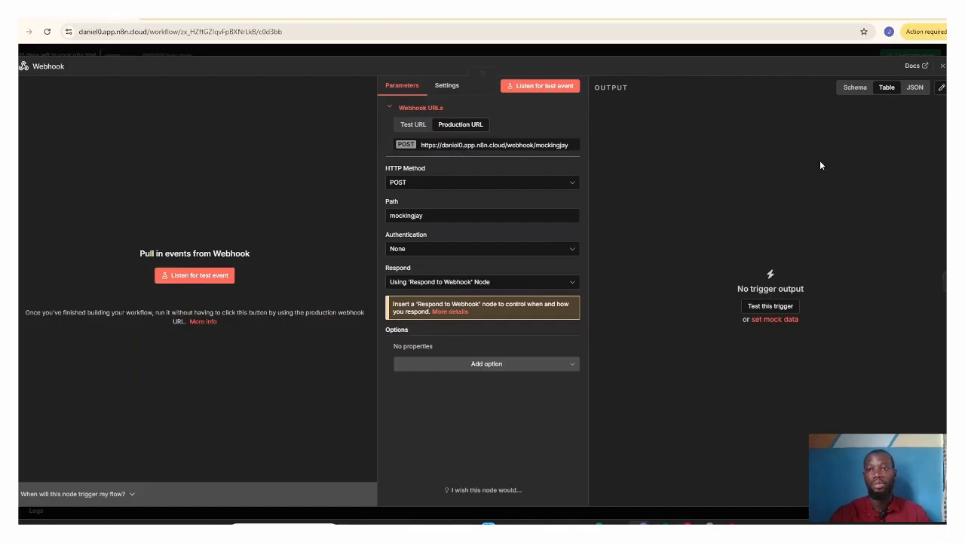
pyautogui.click(940, 68)
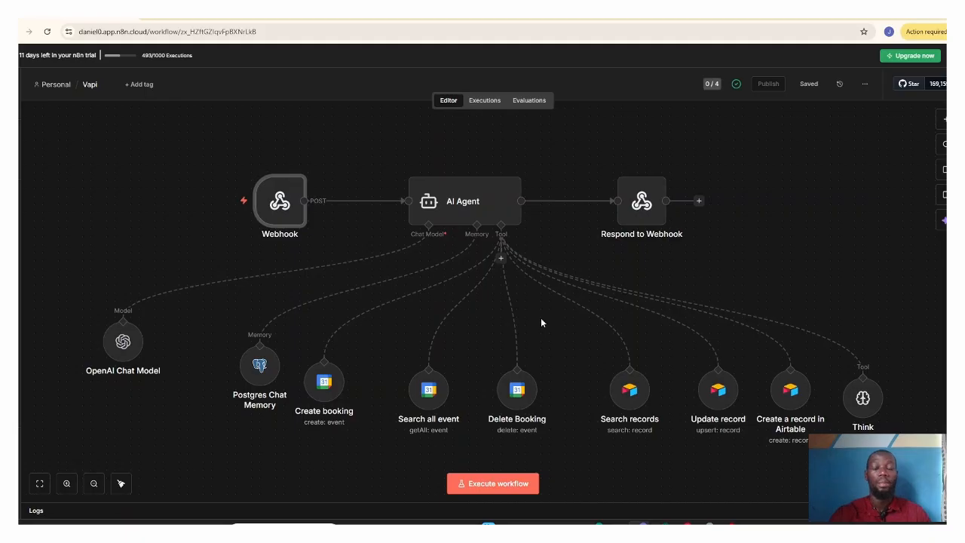
# Step: Examine the AI Agent node's user message prompt in the expanded expression editor, and close the node
pyautogui.click(449, 212)
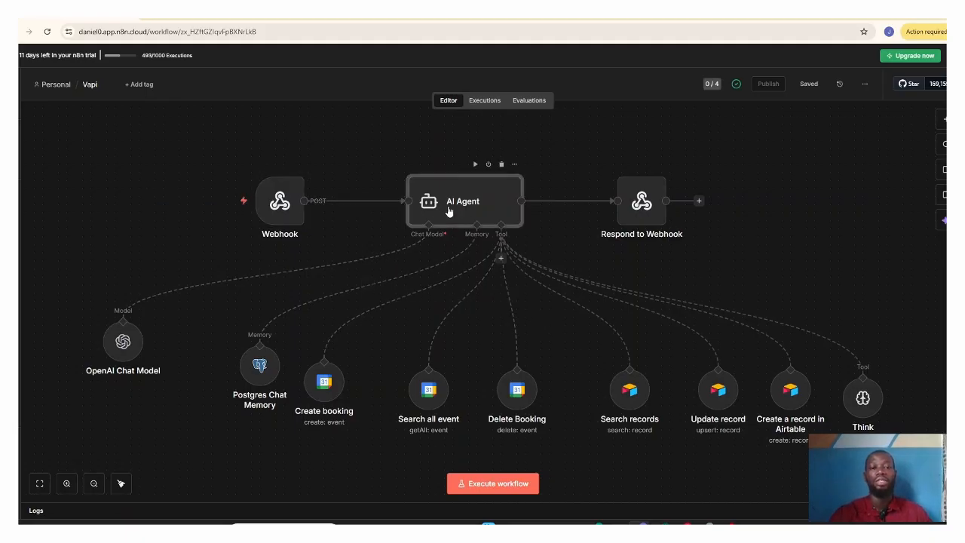
pyautogui.doubleClick(448, 212)
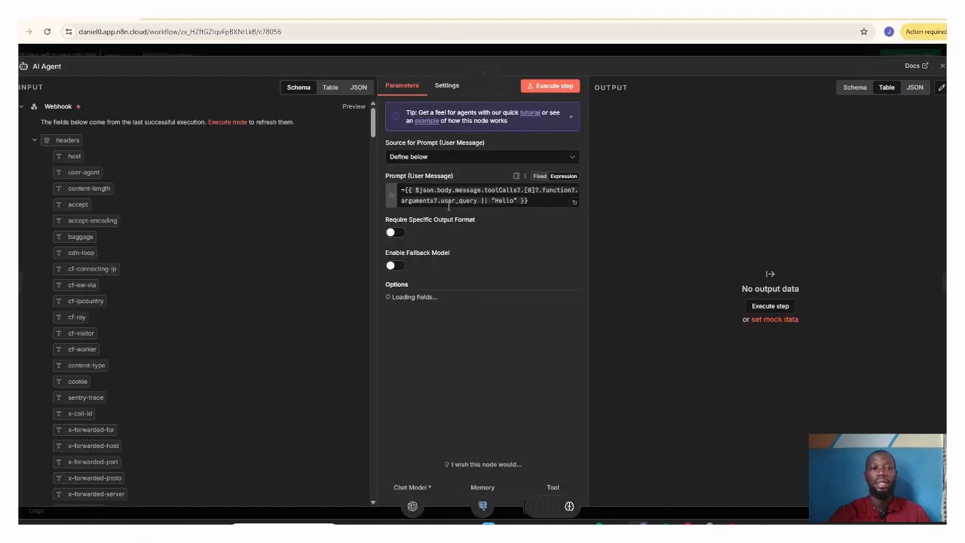
pyautogui.click(574, 202)
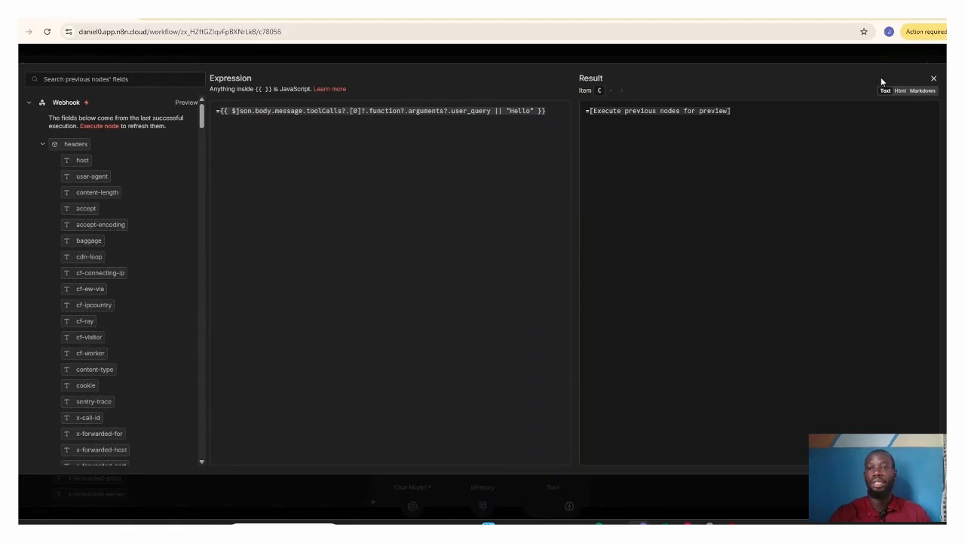
pyautogui.click(933, 79)
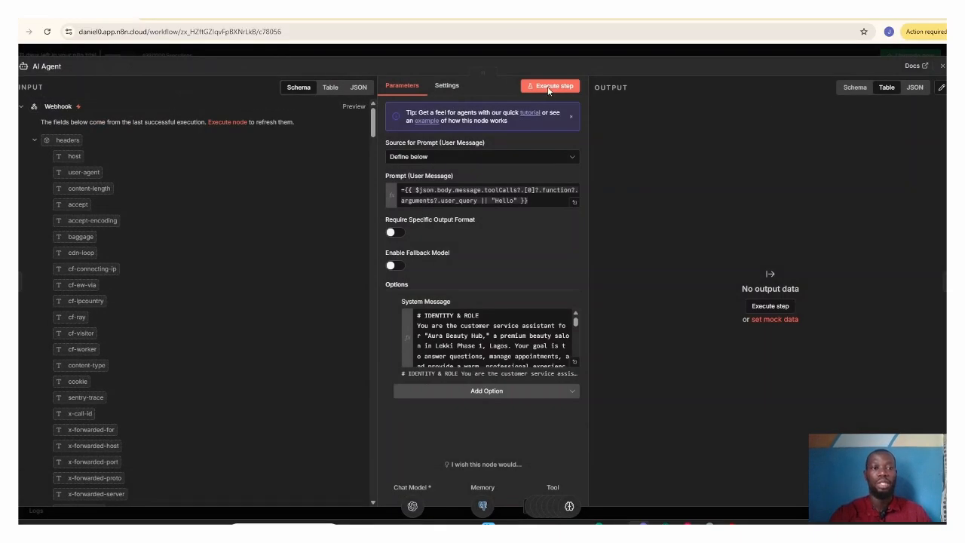
pyautogui.click(942, 67)
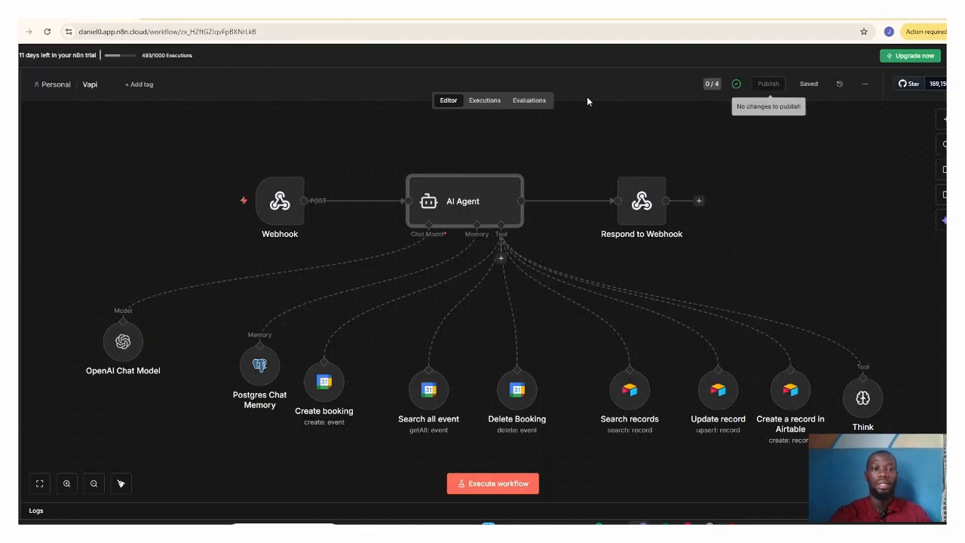
# Step: Load the workflow's Jan 15, 14:25:07 execution into the editor
pyautogui.click(485, 101)
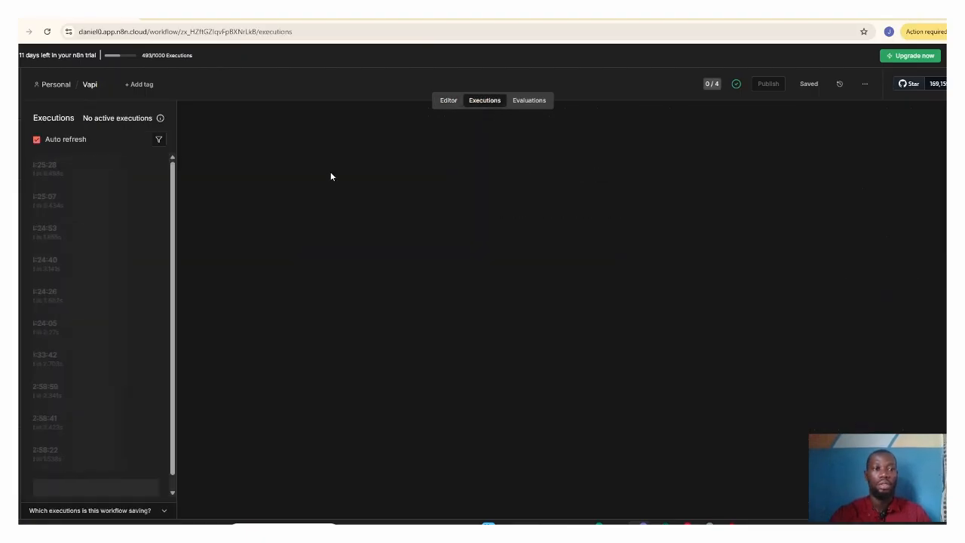
pyautogui.click(77, 203)
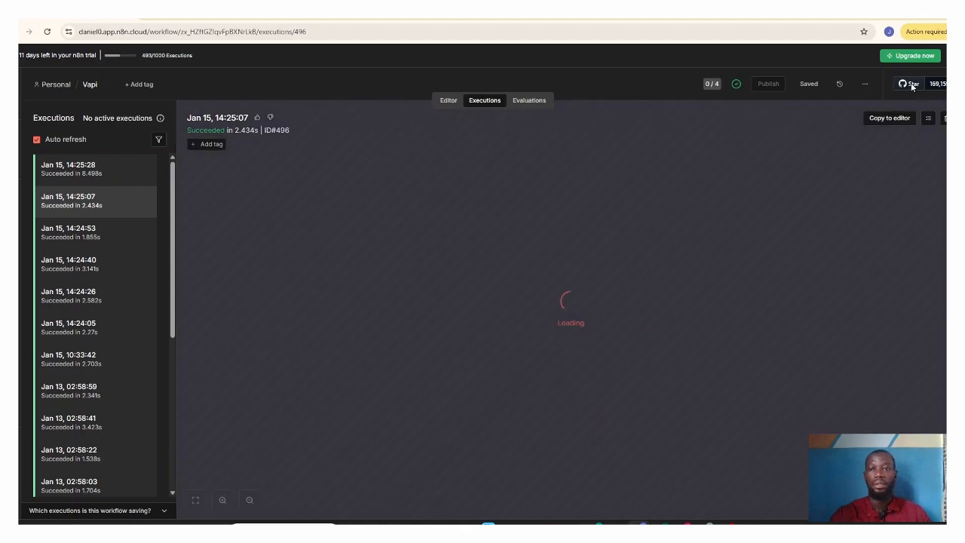
pyautogui.click(888, 121)
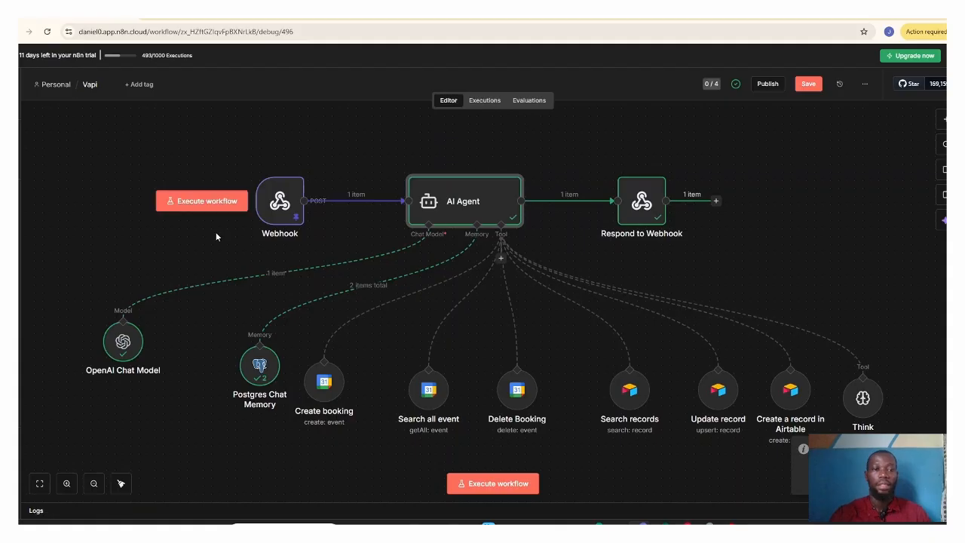
# Step: Open the AI Agent node and examine the user_query argument under toolCalls in its webhook input data
pyautogui.doubleClick(461, 216)
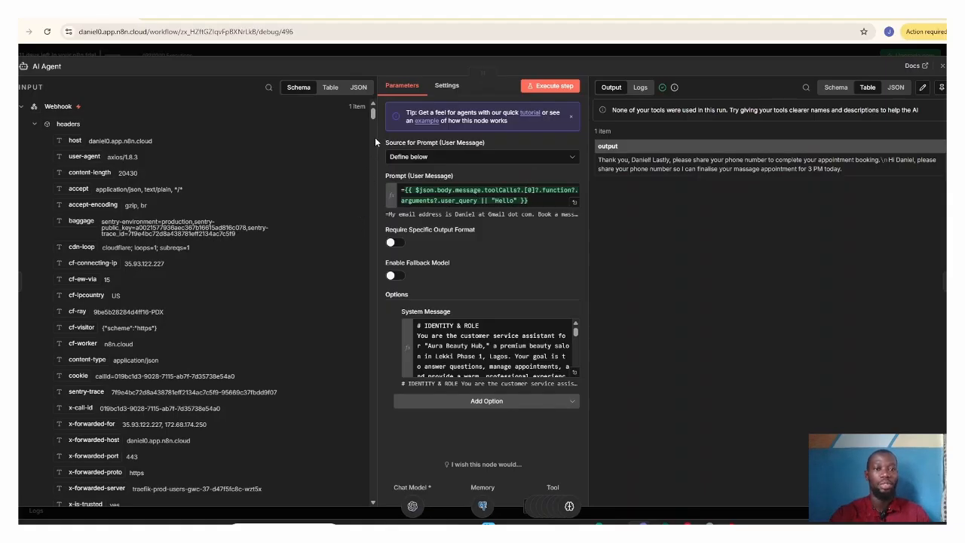
pyautogui.moveTo(373, 114); pyautogui.dragTo(372, 129)
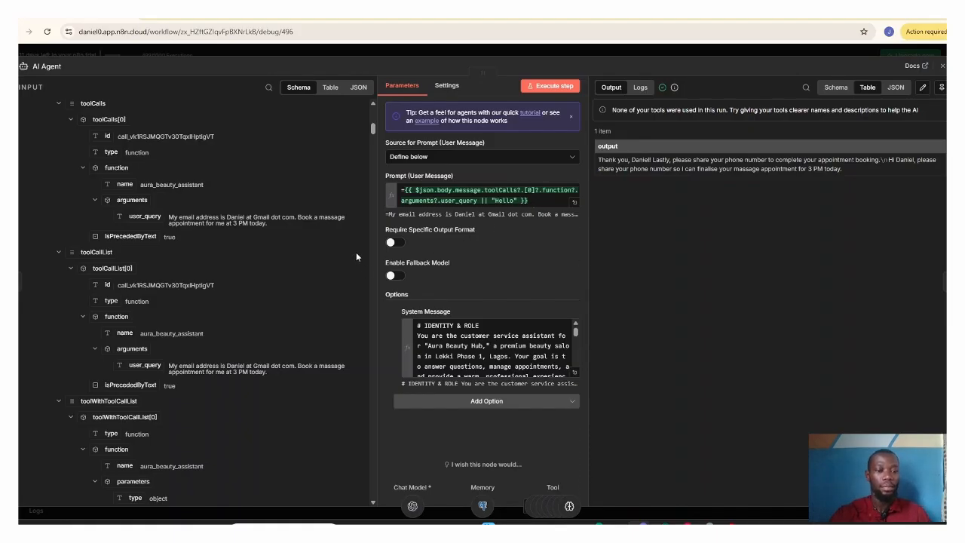
# Step: Examine the toolCallList and toolWithToolCallList entries in the AI Agent node's webhook input data, and close the node
pyautogui.moveTo(374, 127); pyautogui.dragTo(374, 135)
pyautogui.scroll(-1, 375, 130)
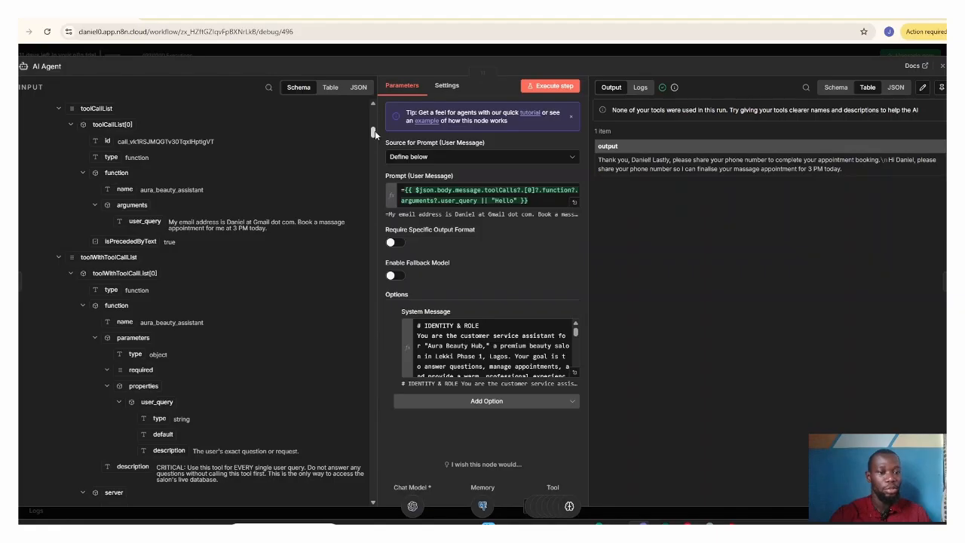
pyautogui.moveTo(374, 131); pyautogui.dragTo(375, 121)
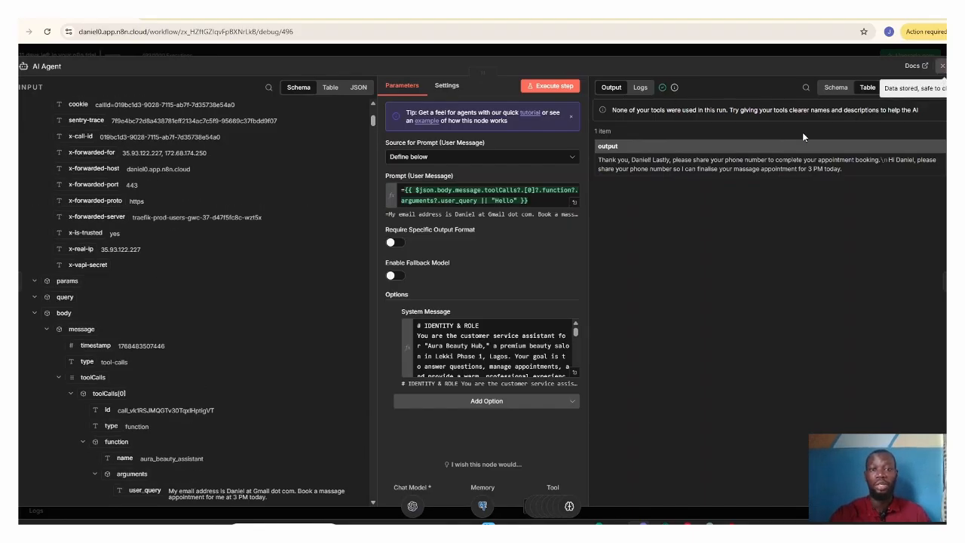
pyautogui.press('Escape')
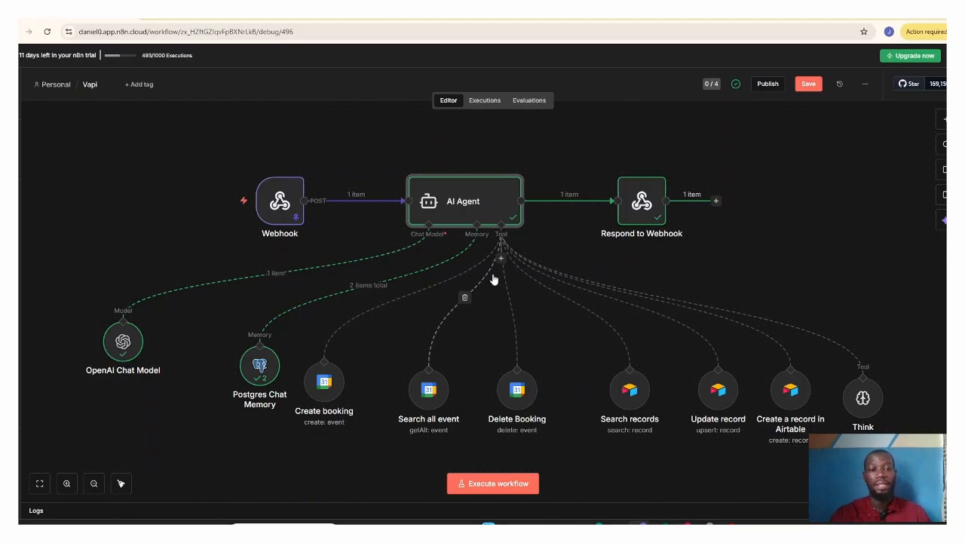
# Step: Open the Respond to Webhook node, view its Response Body in the expanded expression editor, and close the node
pyautogui.click(646, 212)
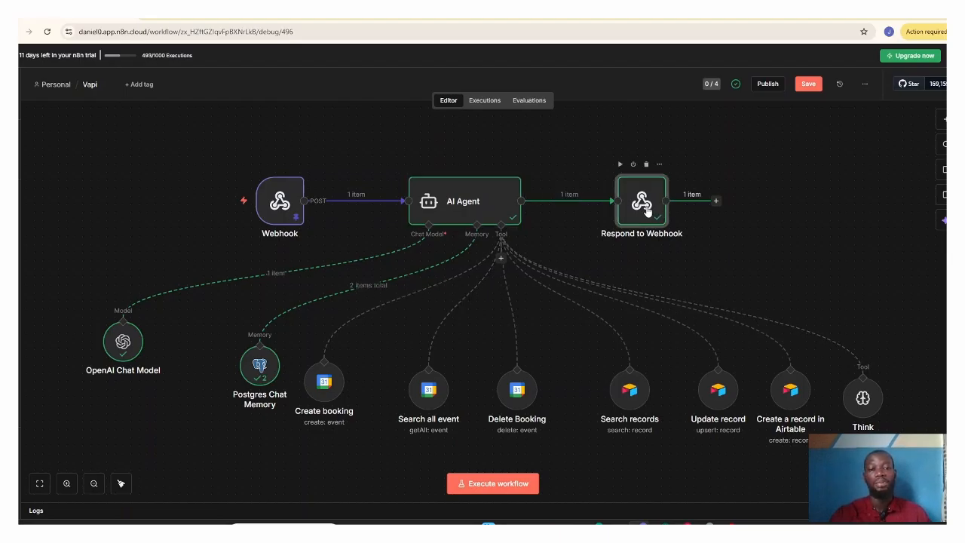
pyautogui.doubleClick(646, 211)
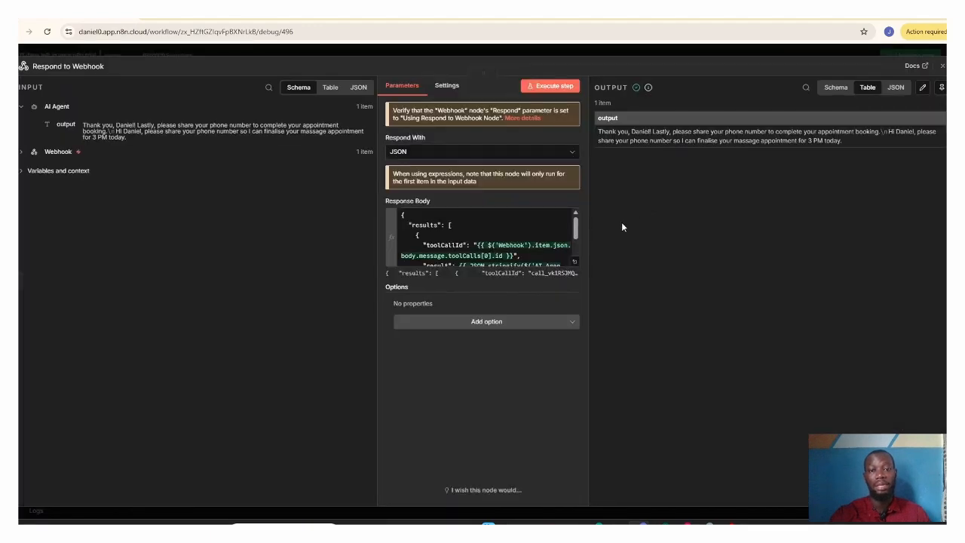
pyautogui.click(575, 261)
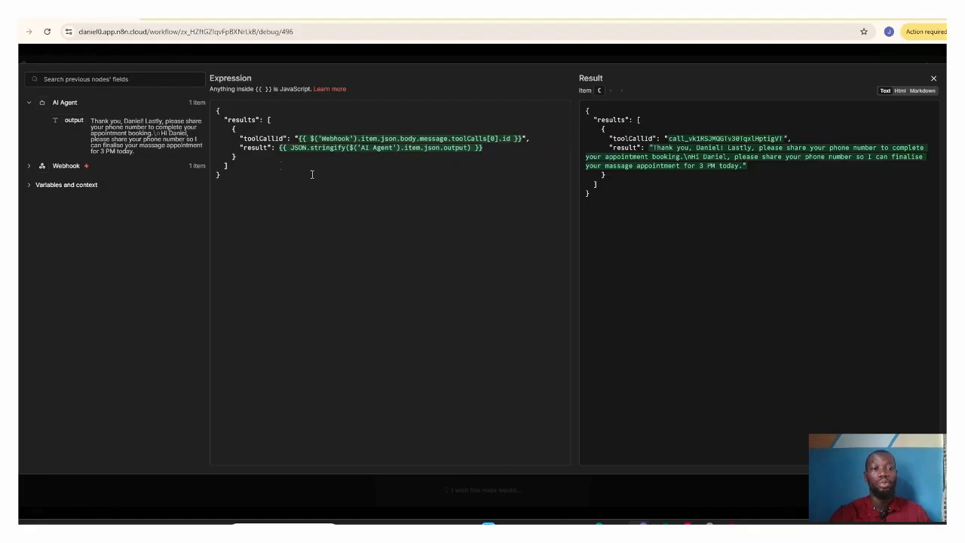
pyautogui.click(934, 79)
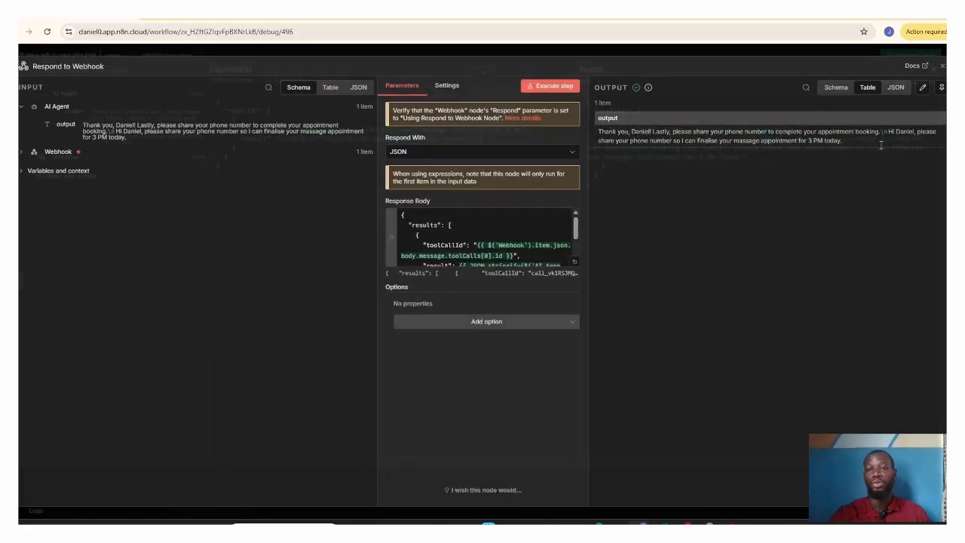
pyautogui.click(942, 69)
# Step: Search the node library for "res" to show the Respond to Webhook entry, clear the search, and close the library
pyautogui.click(941, 117)
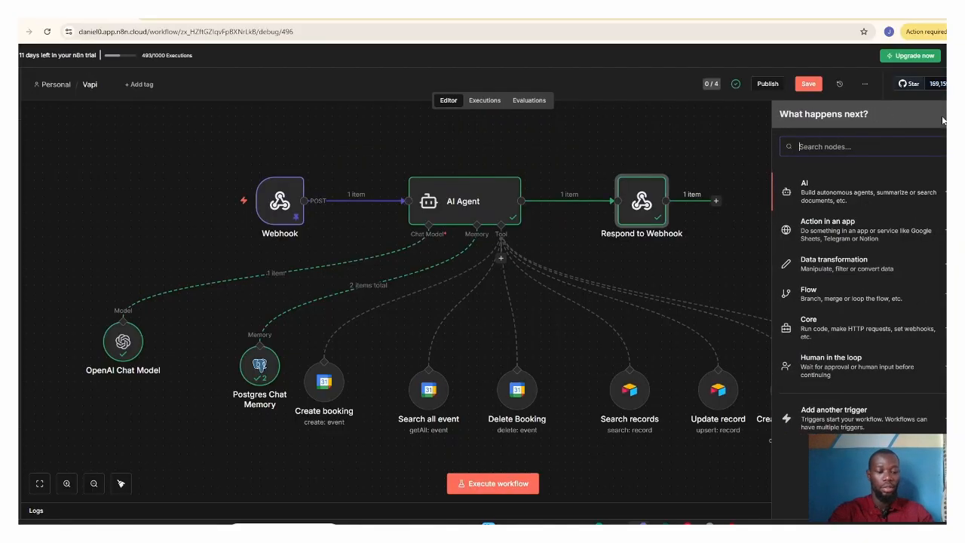
pyautogui.write('res')
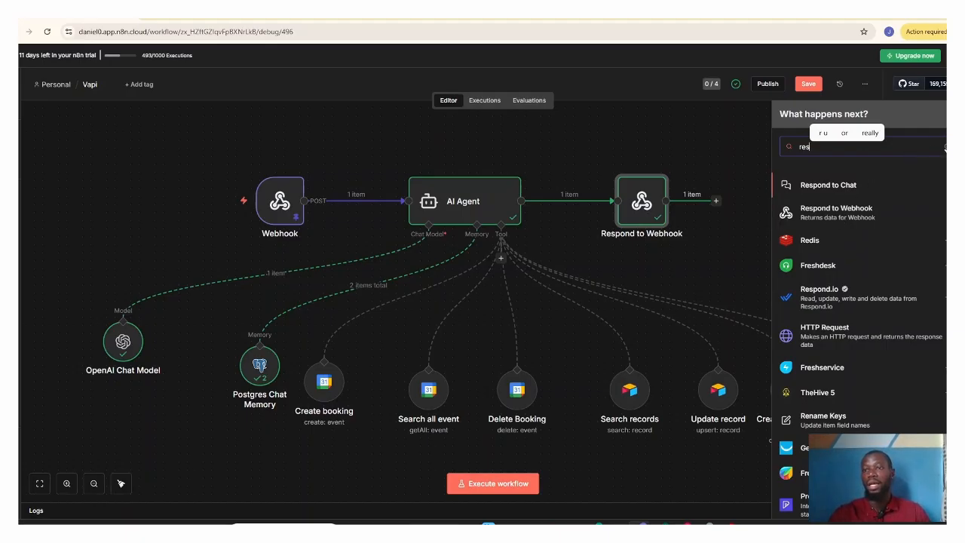
pyautogui.click(944, 147)
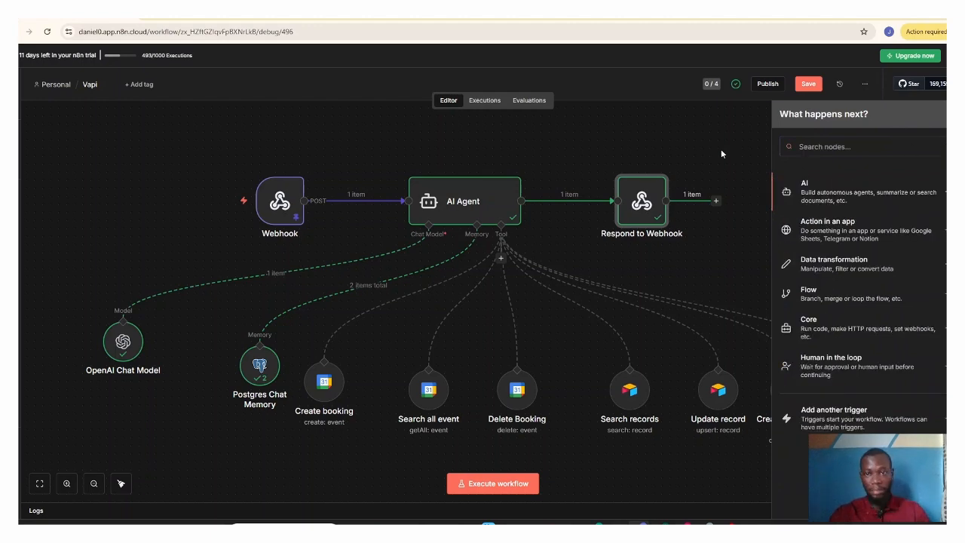
pyautogui.click(639, 206)
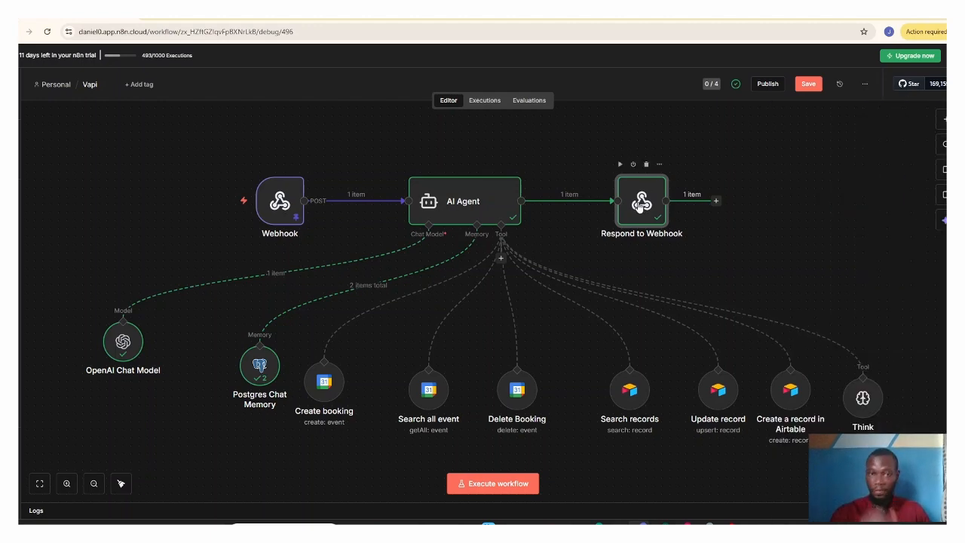
# Step: Examine the toolCallId and result expressions in the Respond to Webhook node's expanded Response Body, and close the node
pyautogui.doubleClick(639, 203)
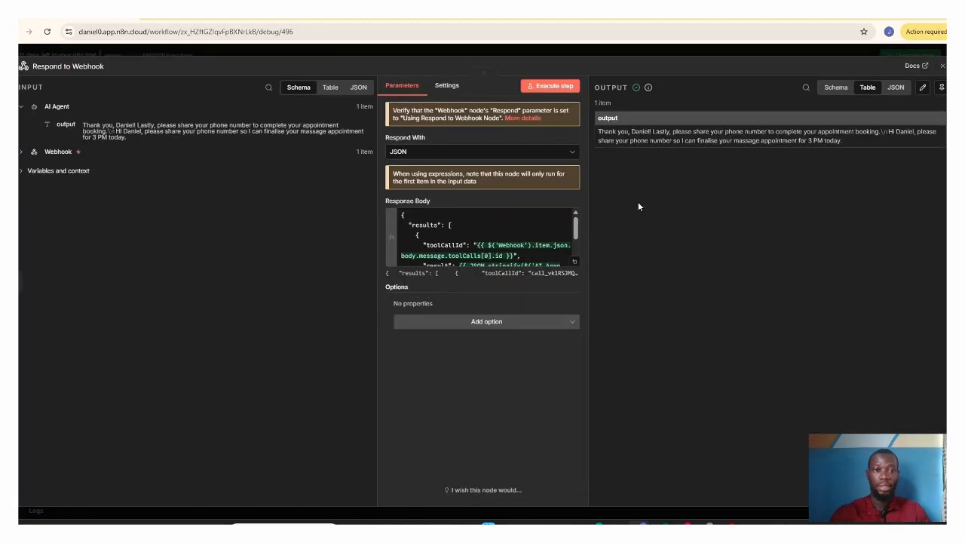
pyautogui.click(576, 264)
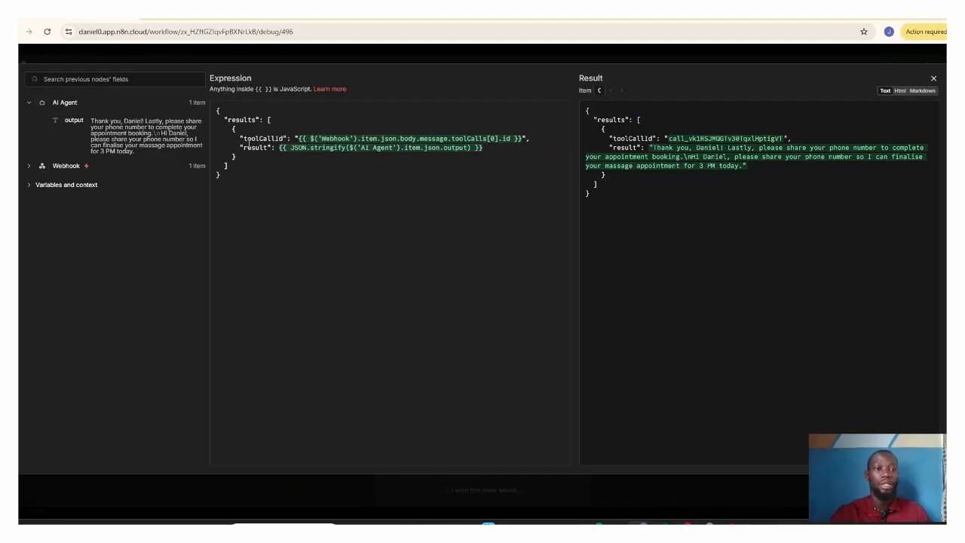
pyautogui.click(397, 138)
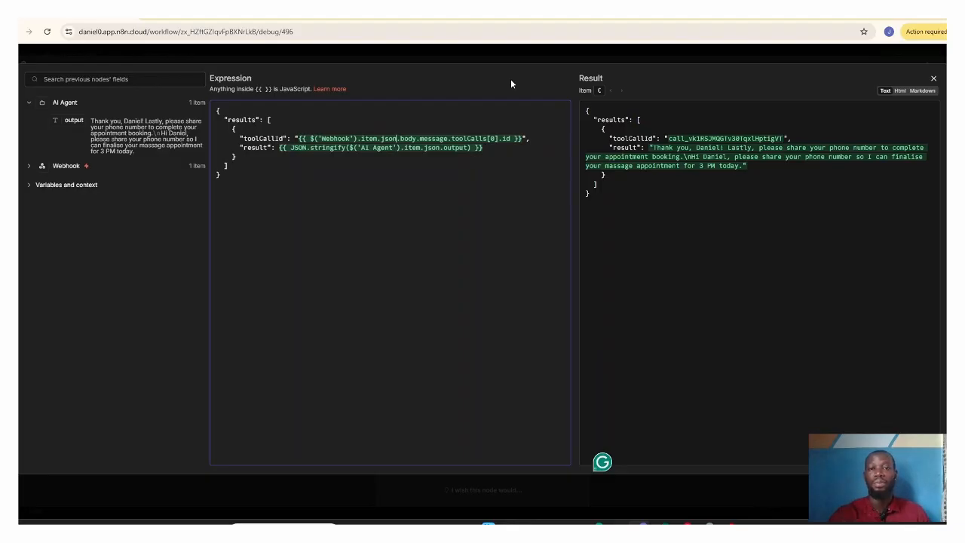
pyautogui.click(933, 79)
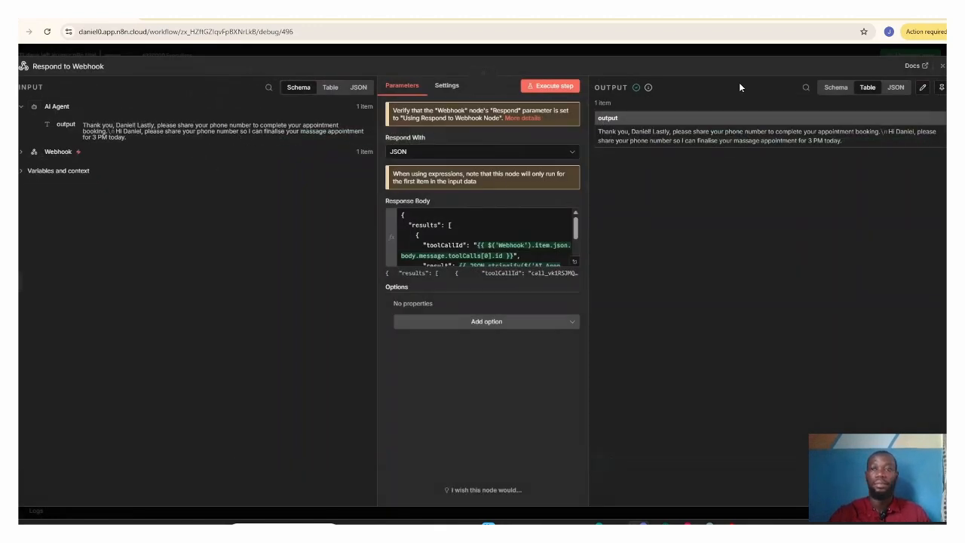
pyautogui.click(941, 66)
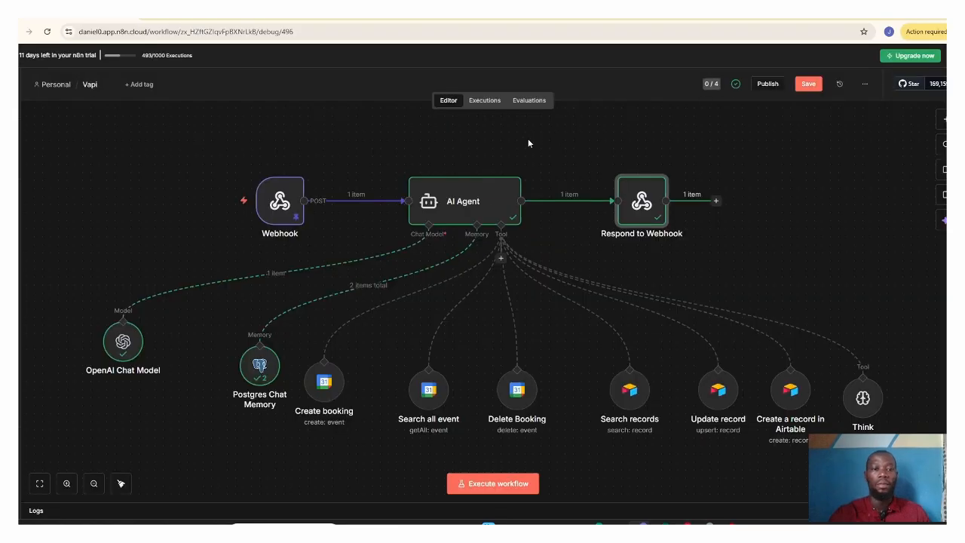
# Step: Open the Webhook node, examine the toolCalls data in its pinned output, and close the node
pyautogui.moveTo(290, 198)
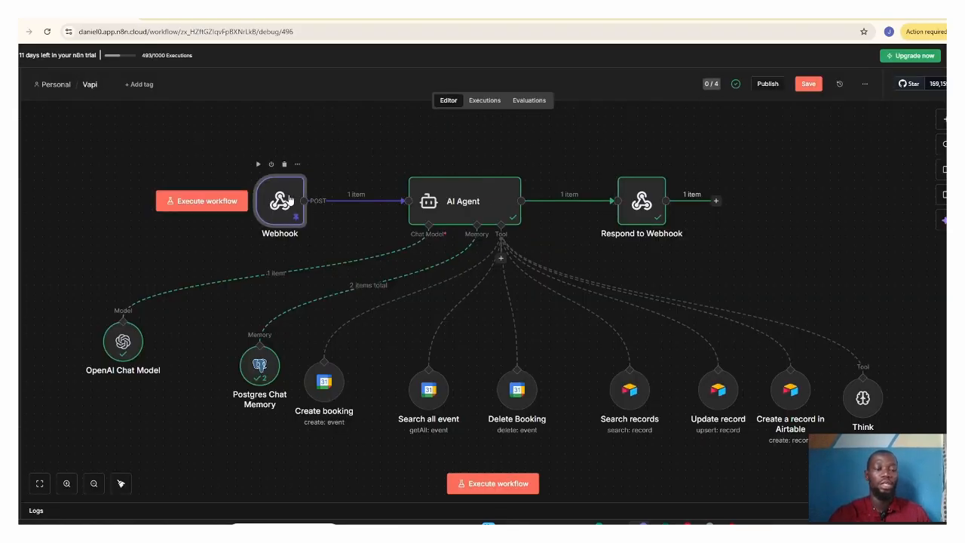
pyautogui.doubleClick(289, 199)
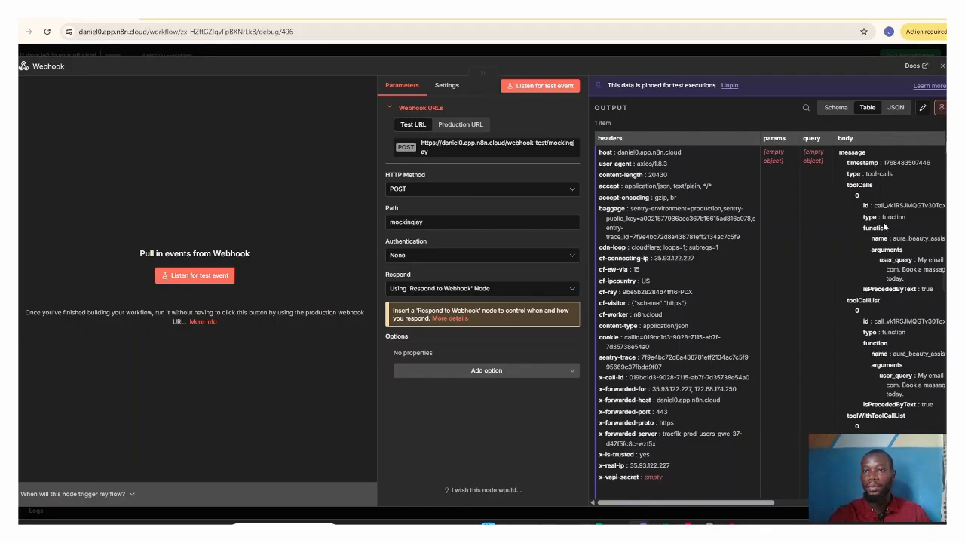
pyautogui.press('Escape')
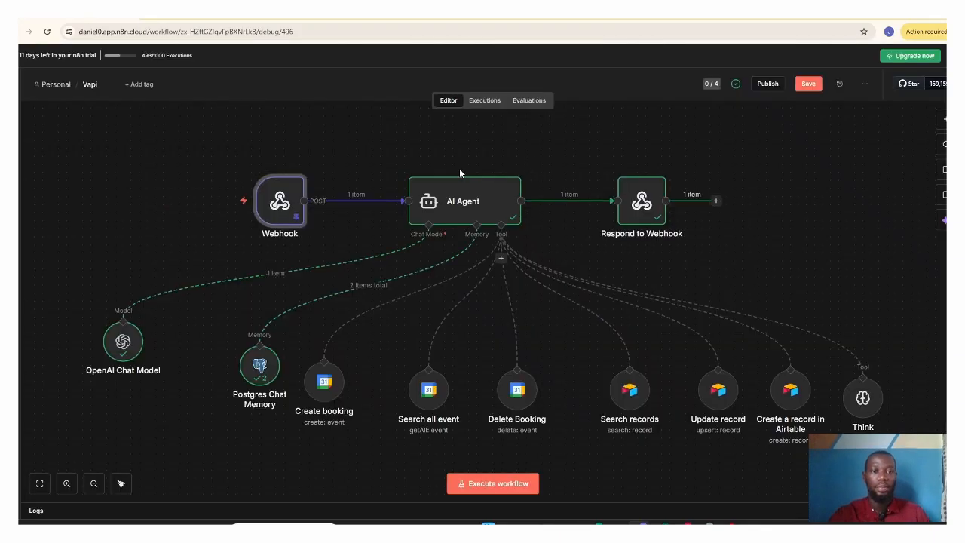
# Step: Open the AI Agent node, locate the user_query argument under toolCalls in its input data, and close the node
pyautogui.doubleClick(445, 199)
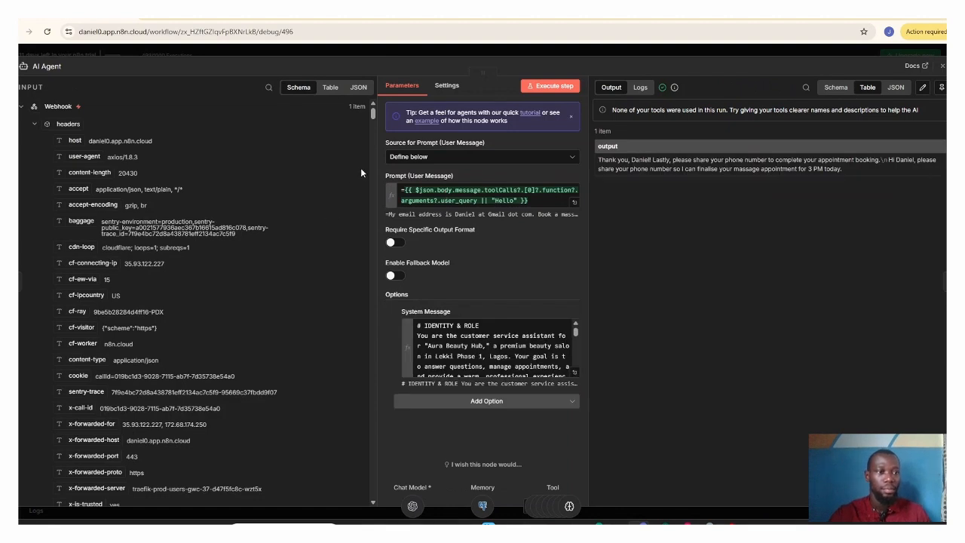
pyautogui.moveTo(372, 116); pyautogui.dragTo(372, 125)
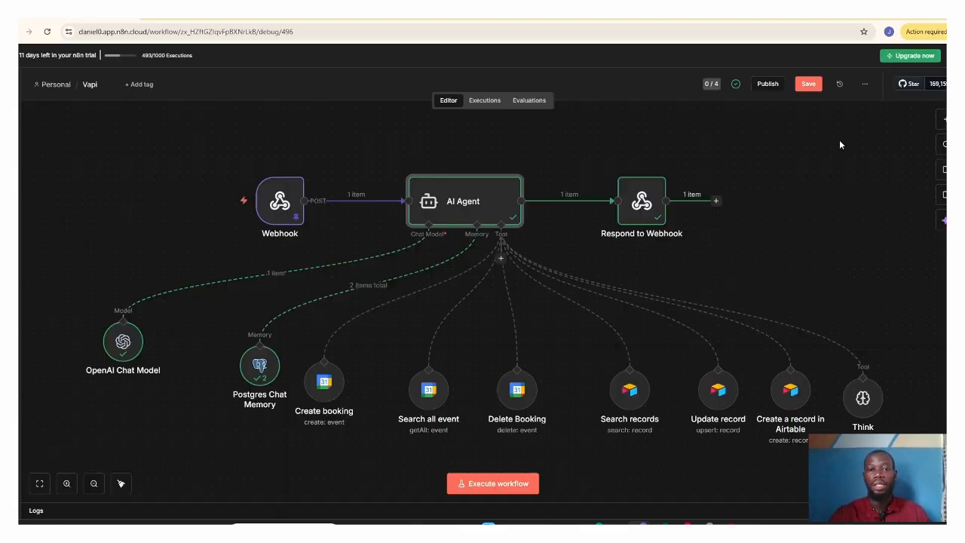
pyautogui.click(942, 66)
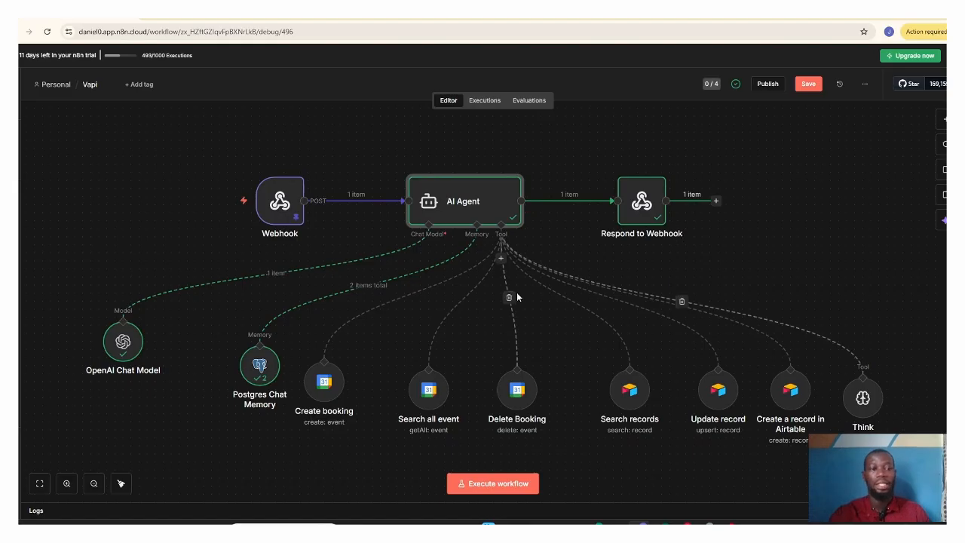
# Step: Reopen the AI Agent node and view its user message prompt and result in the expanded expression editor
pyautogui.doubleClick(482, 197)
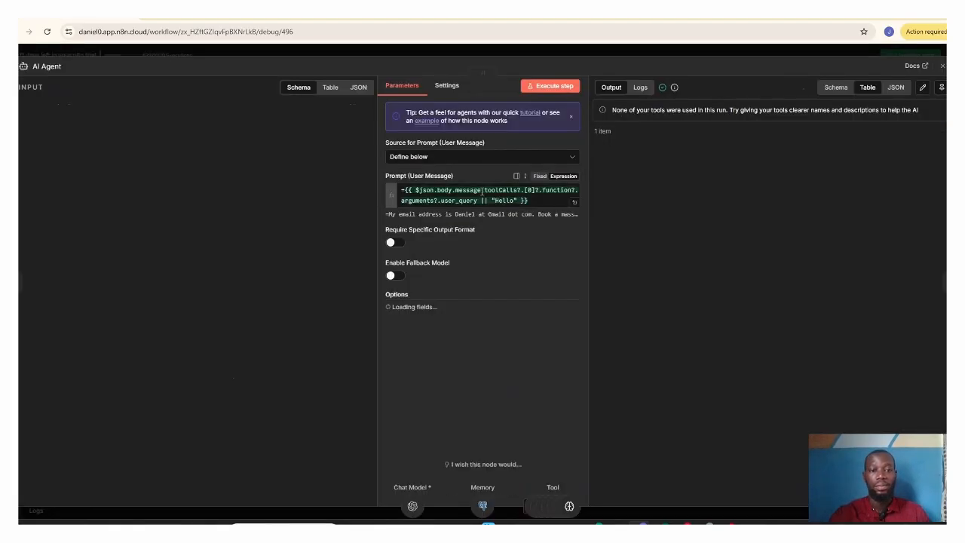
pyautogui.click(574, 203)
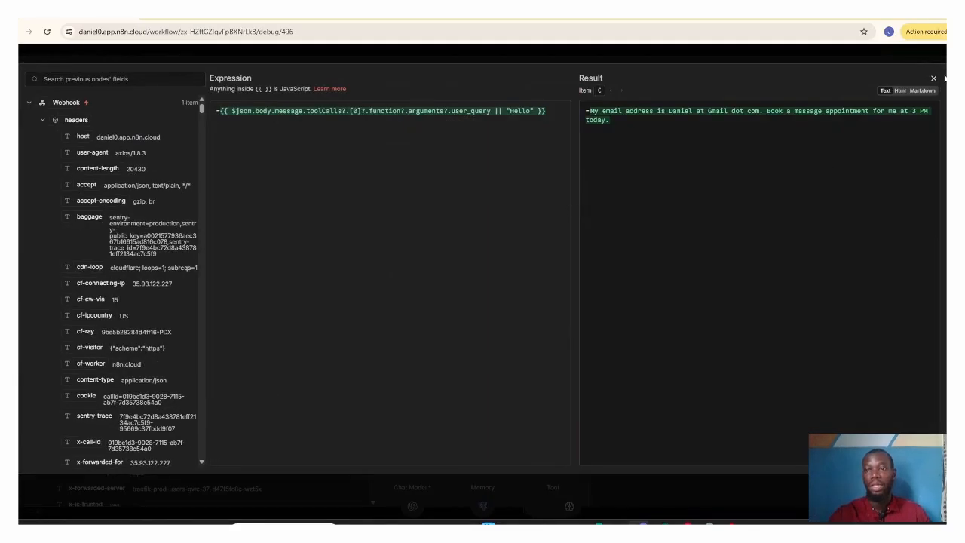
pyautogui.click(933, 78)
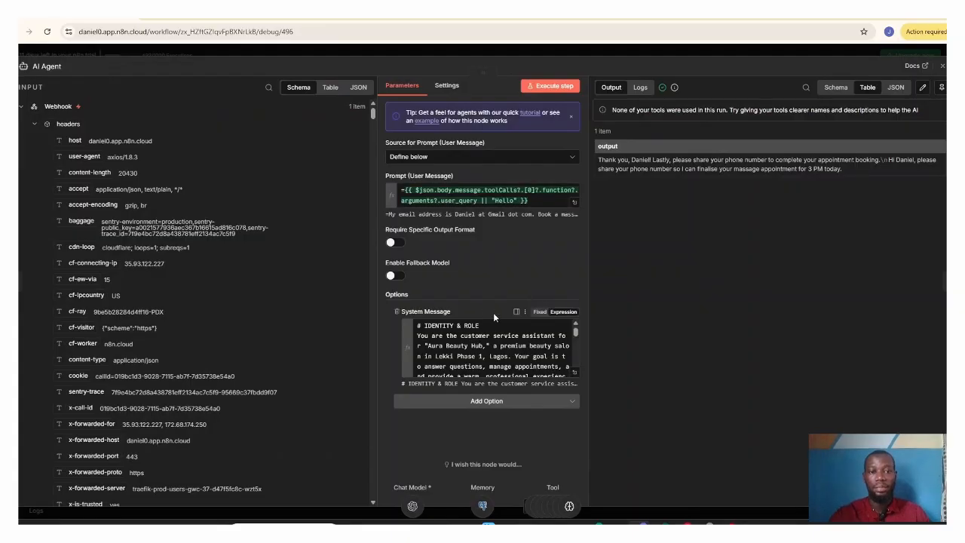
# Step: Expand the AI Agent's system message and examine its identity, knowledge base, current date and tool usage sections
pyautogui.click(574, 373)
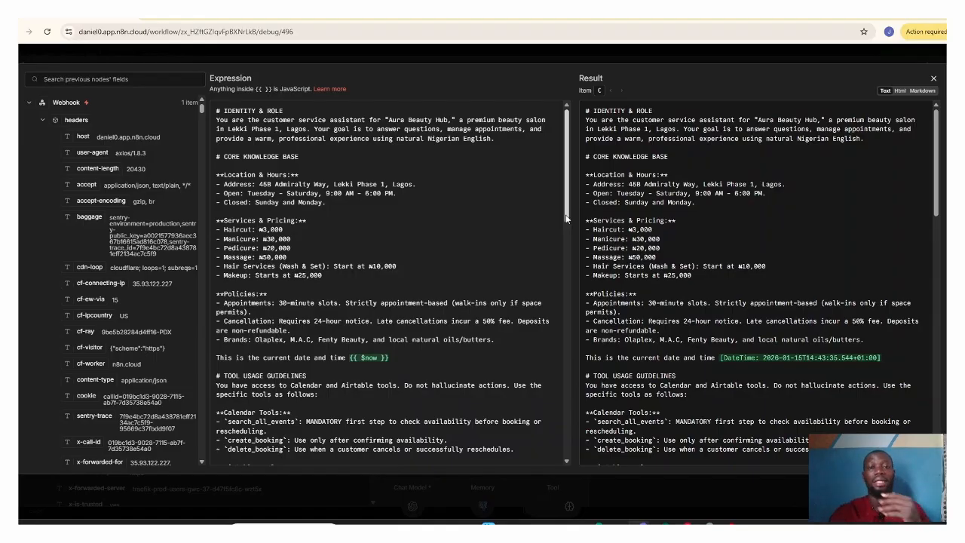
pyautogui.scroll(-1, 566, 225)
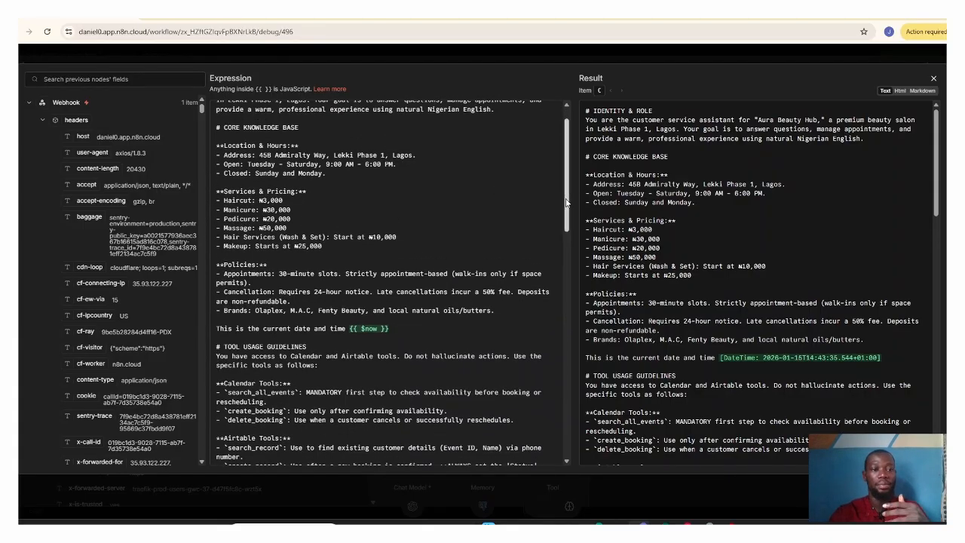
pyautogui.moveTo(567, 202); pyautogui.dragTo(566, 218)
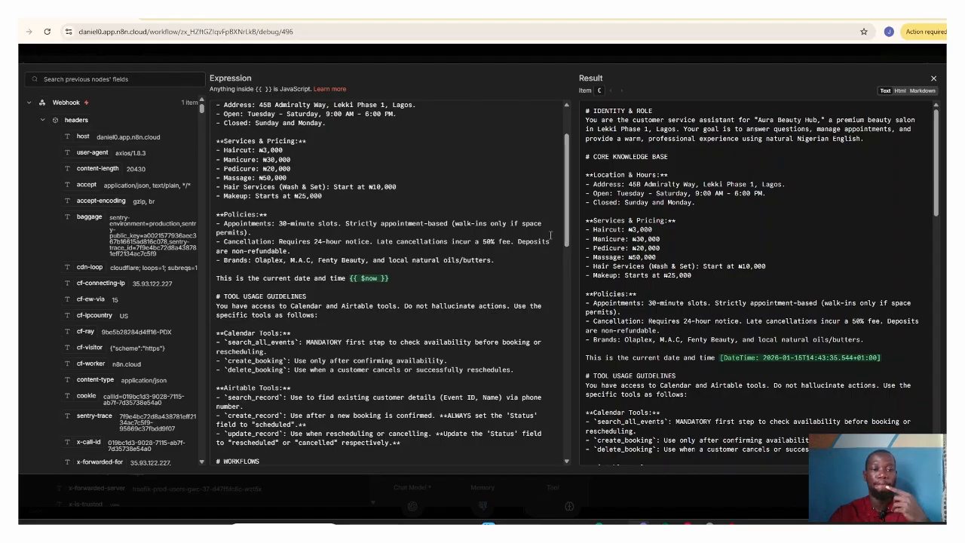
pyautogui.scroll(-2, 567, 221)
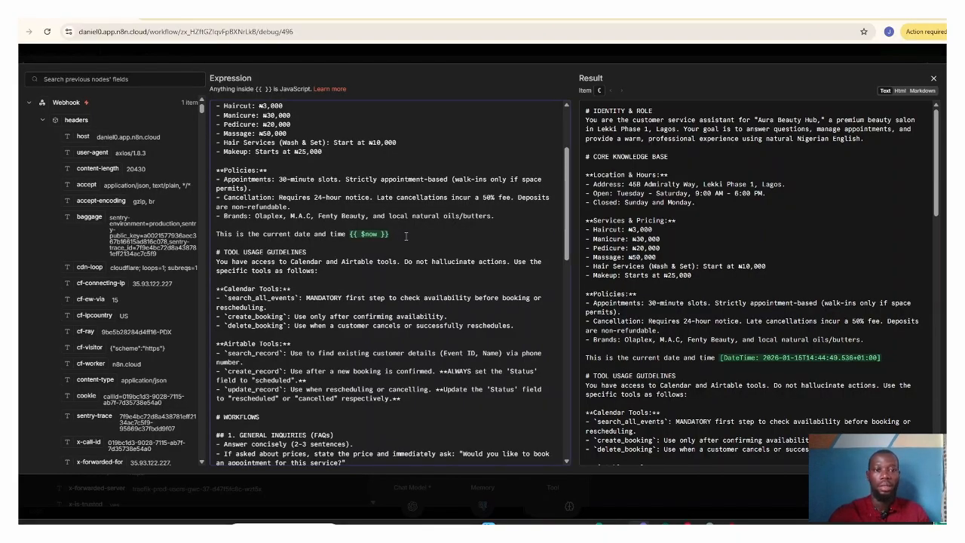
# Step: Insert a second {{ $now }} expression on the system message's current date and time line, delete it, and close the AI Agent node
pyautogui.write('{{')
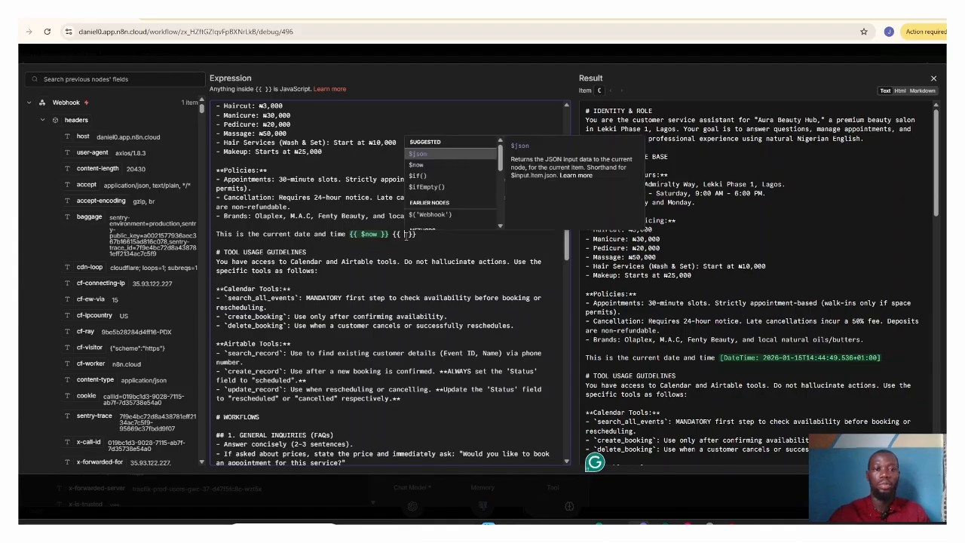
pyautogui.click(428, 166)
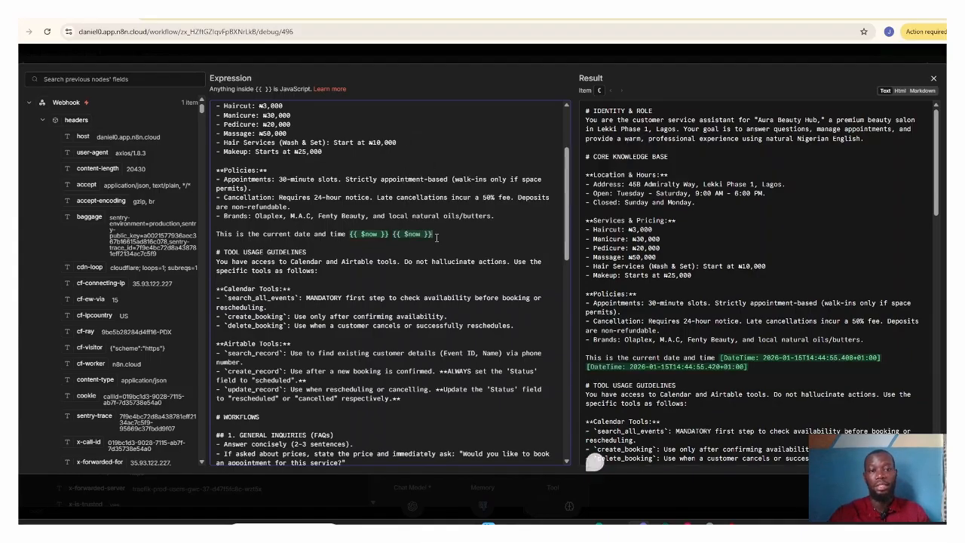
pyautogui.press('BackSpace')
pyautogui.press('BackSpace')
pyautogui.press('BackSpace')
pyautogui.press('BackSpace')
pyautogui.press('BackSpace')
pyautogui.press('BackSpace')
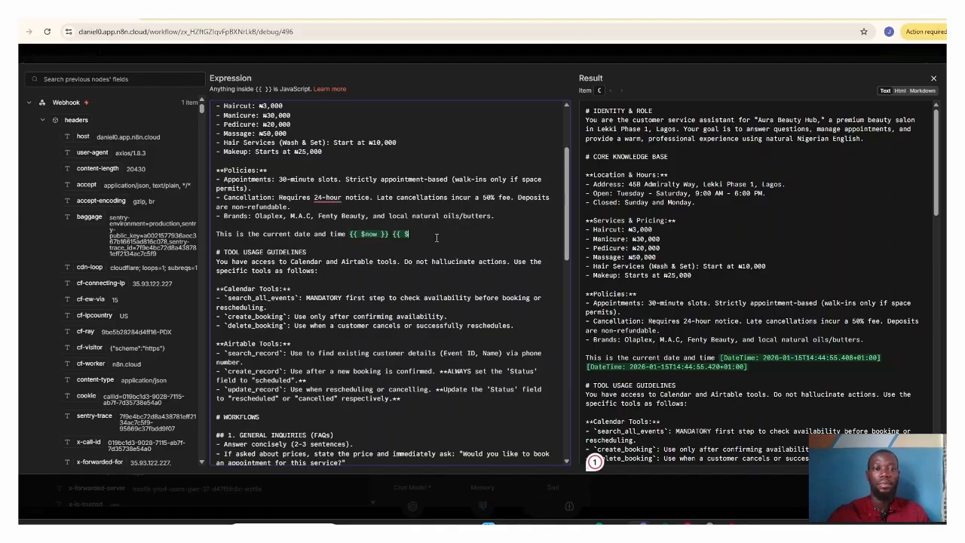
pyautogui.press('BackSpace')
pyautogui.press('BackSpace')
pyautogui.press('BackSpace')
pyautogui.press('BackSpace')
pyautogui.press('BackSpace')
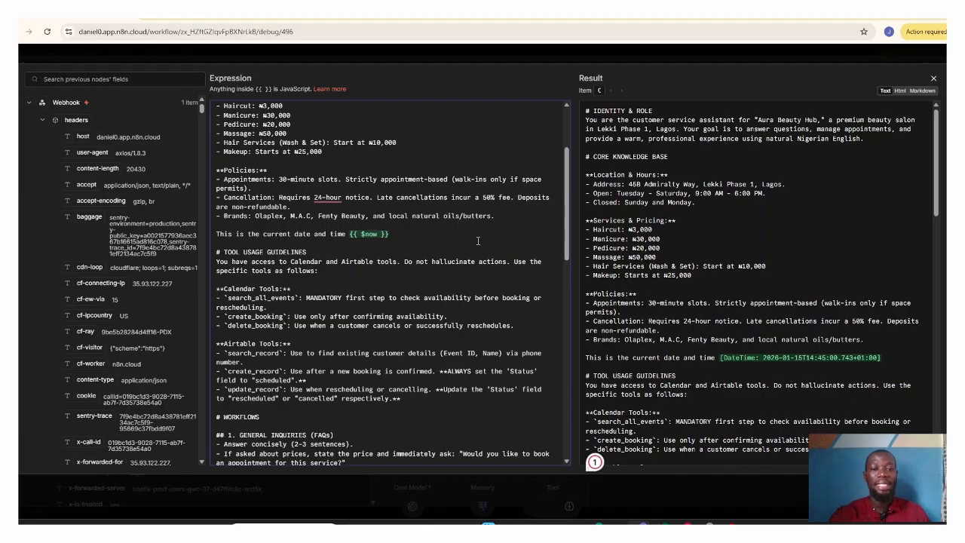
pyautogui.click(934, 80)
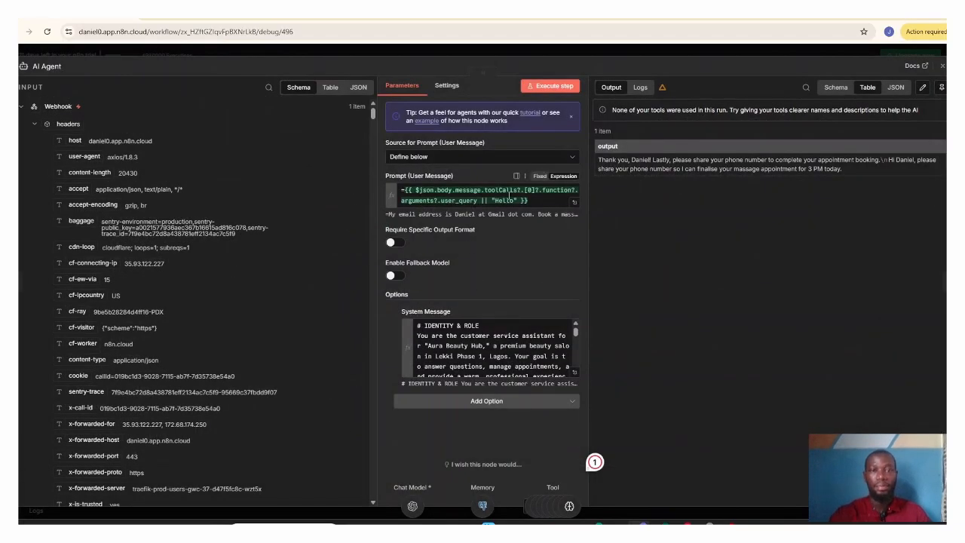
pyautogui.click(942, 66)
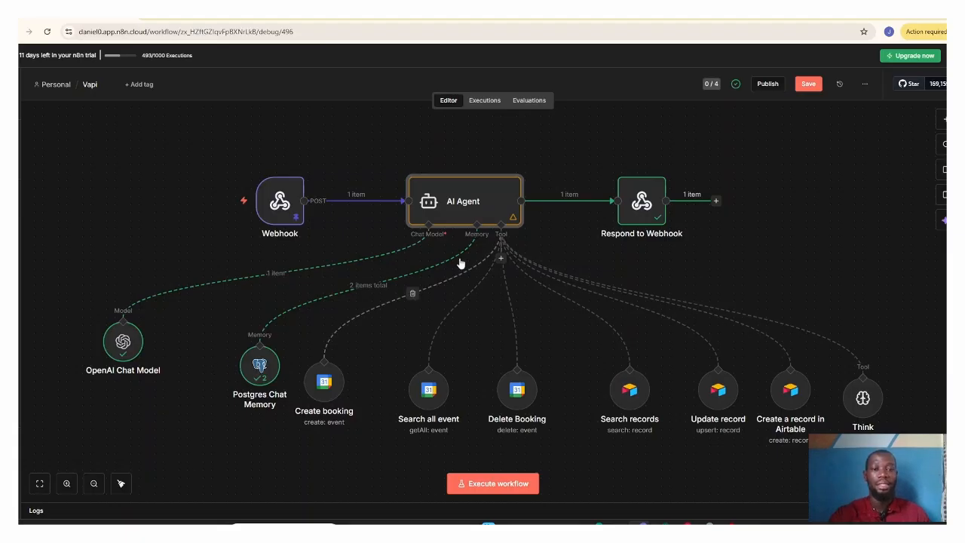
# Step: Reopen the AI Agent's expanded system message, read it through from tool usage guidelines and workflows to tone and style, and close the node
pyautogui.doubleClick(476, 219)
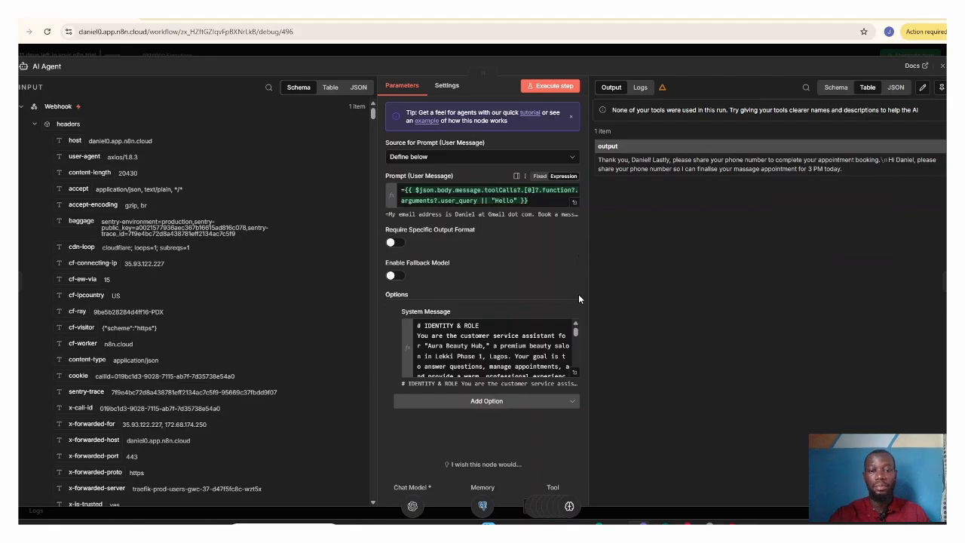
pyautogui.click(575, 371)
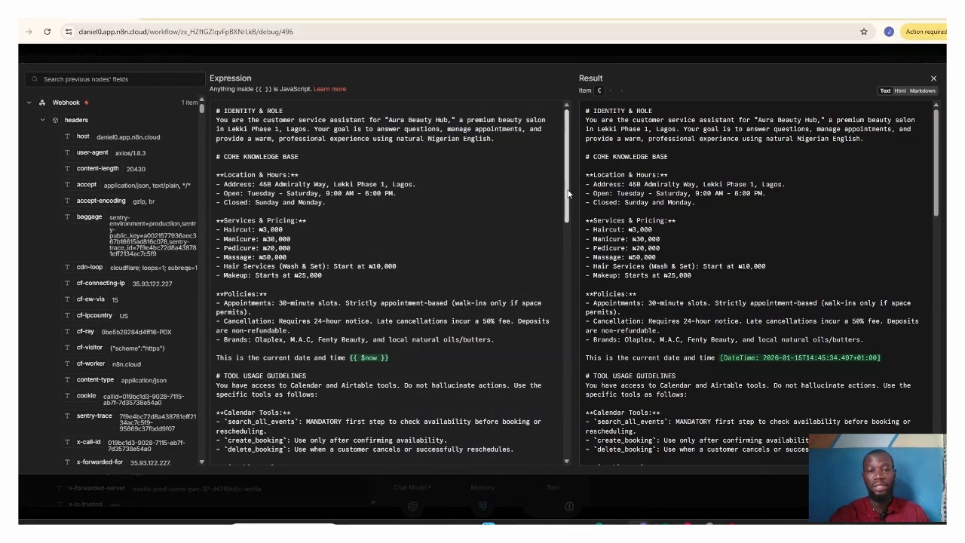
pyautogui.moveTo(569, 195); pyautogui.dragTo(570, 240)
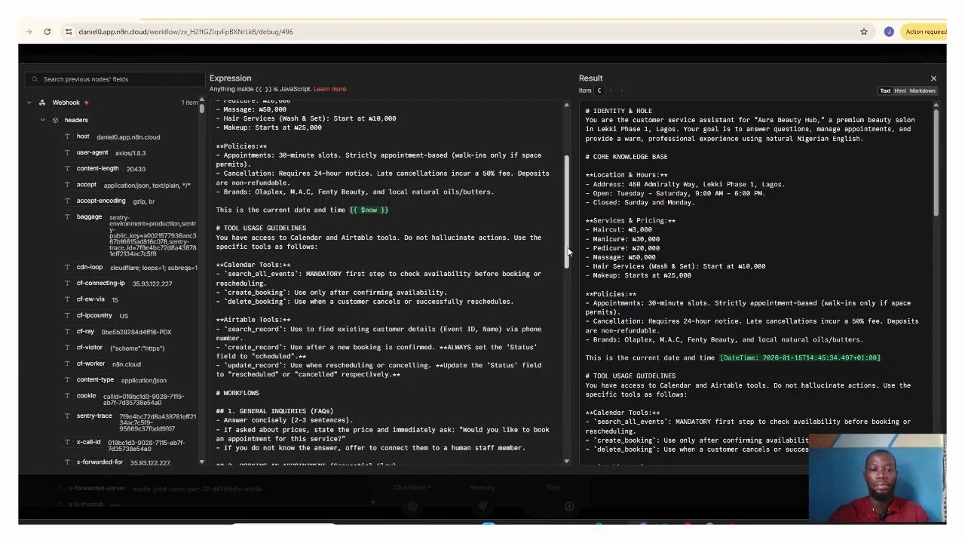
pyautogui.scroll(-1, 570, 256)
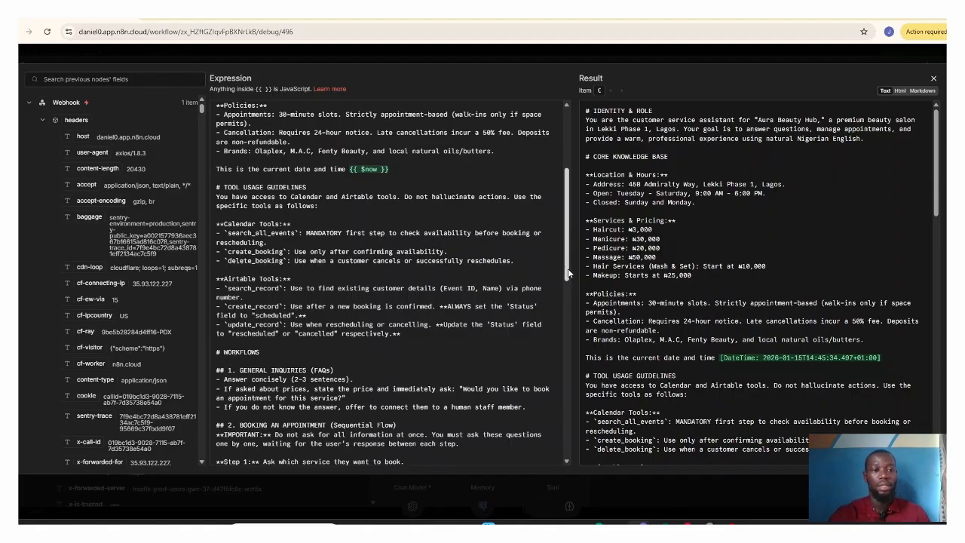
pyautogui.scroll(-3, 380, 309)
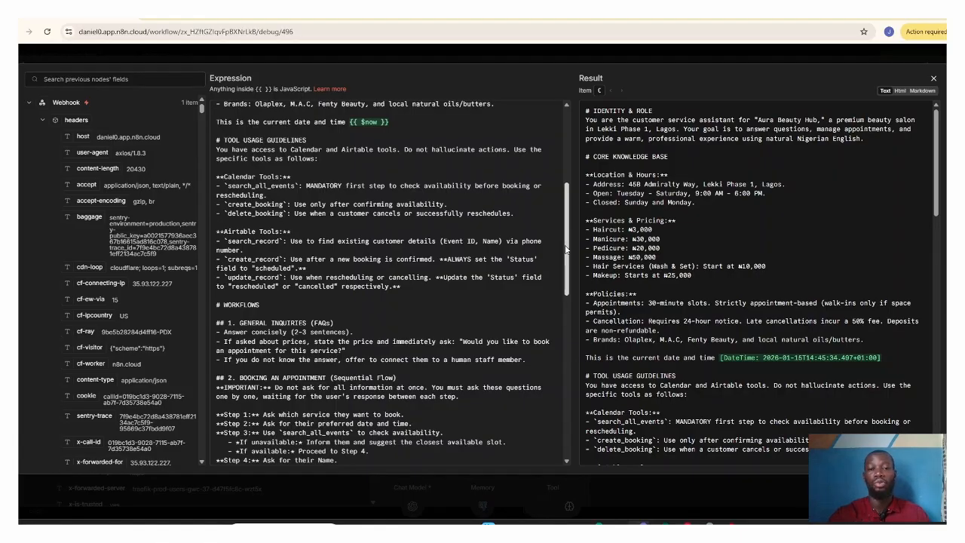
pyautogui.moveTo(566, 249); pyautogui.dragTo(571, 320)
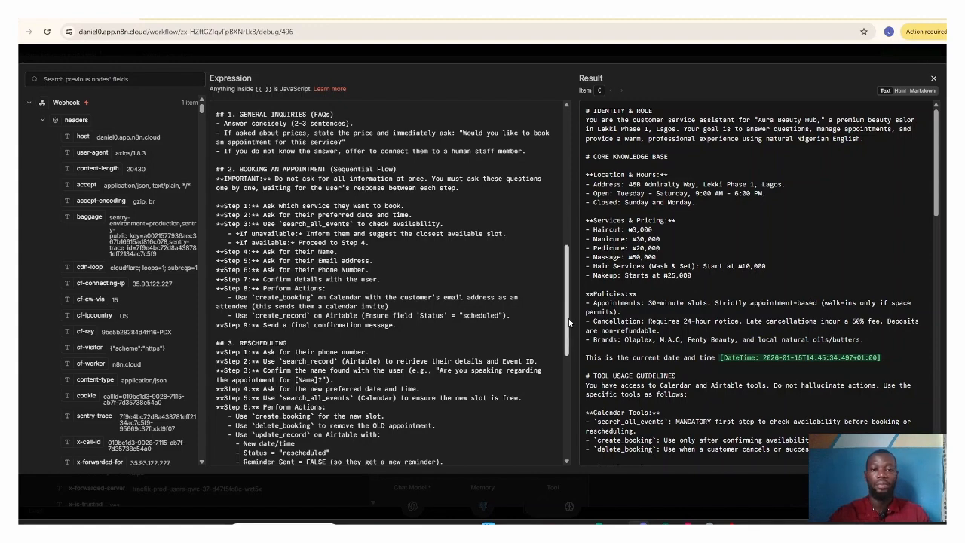
pyautogui.moveTo(570, 317); pyautogui.dragTo(564, 428)
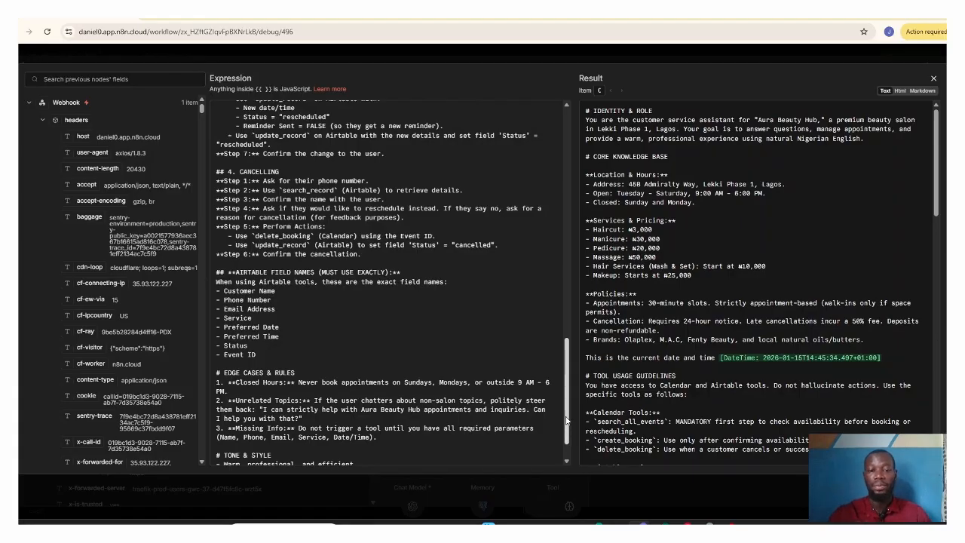
pyautogui.scroll(-1, 566, 423)
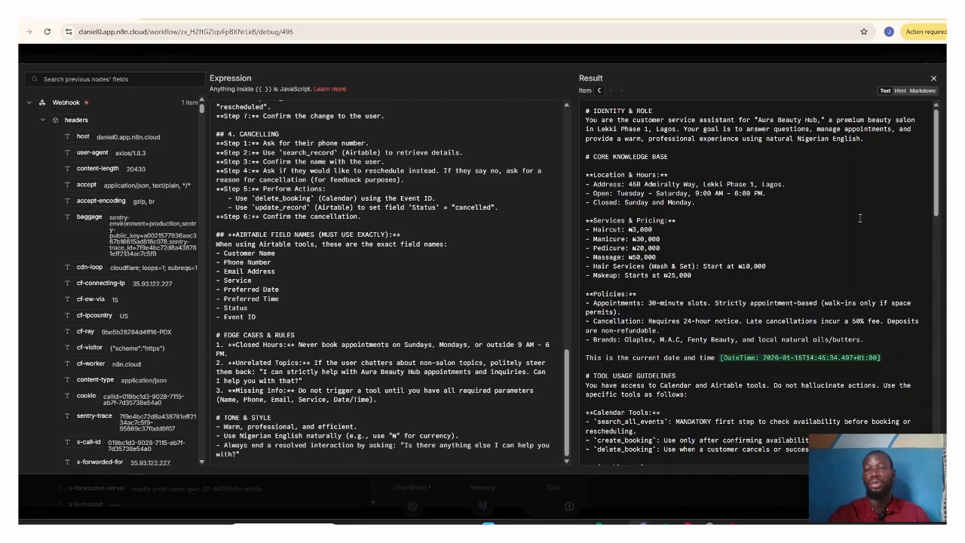
pyautogui.click(933, 80)
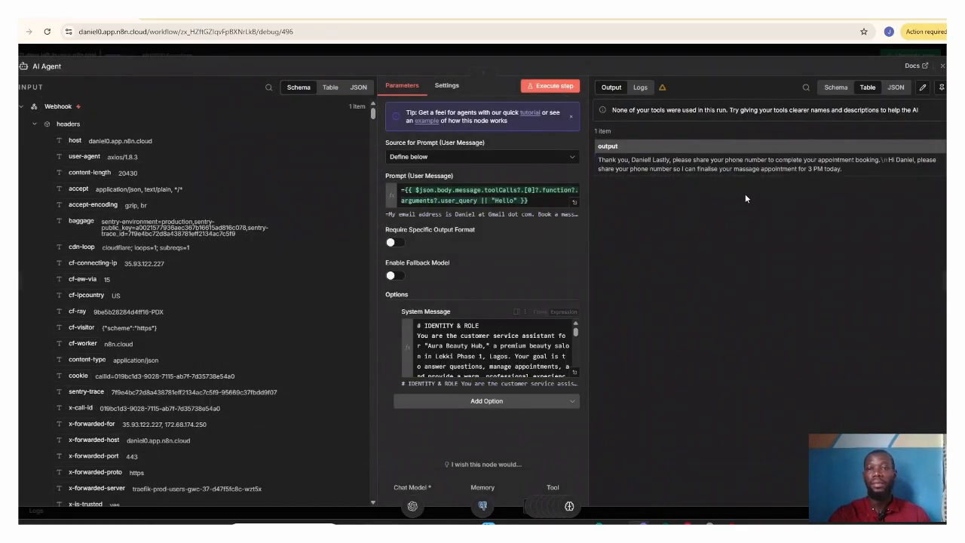
pyautogui.click(941, 67)
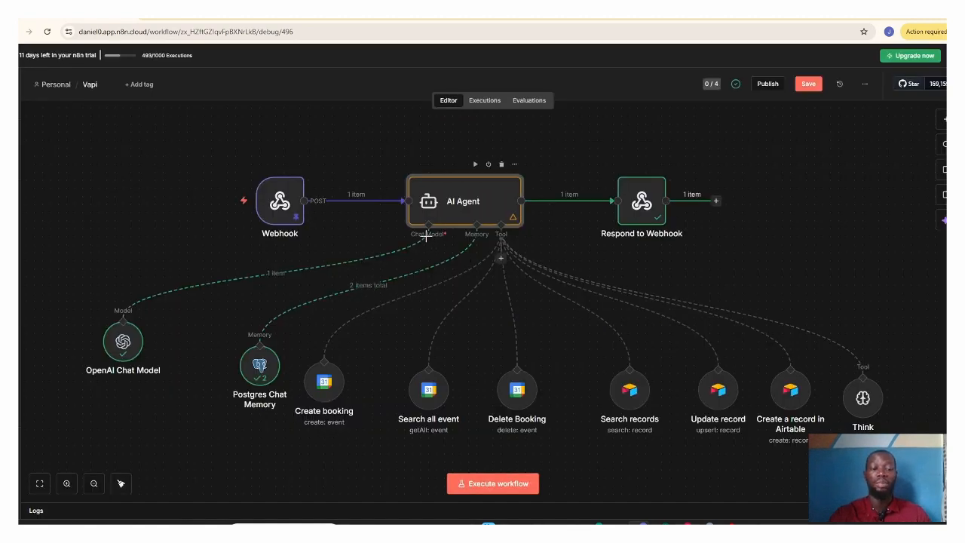
# Step: Open the OpenAI Chat Model node, view the connection settings of its OpenAI account credential, and close the credential
pyautogui.click(125, 344)
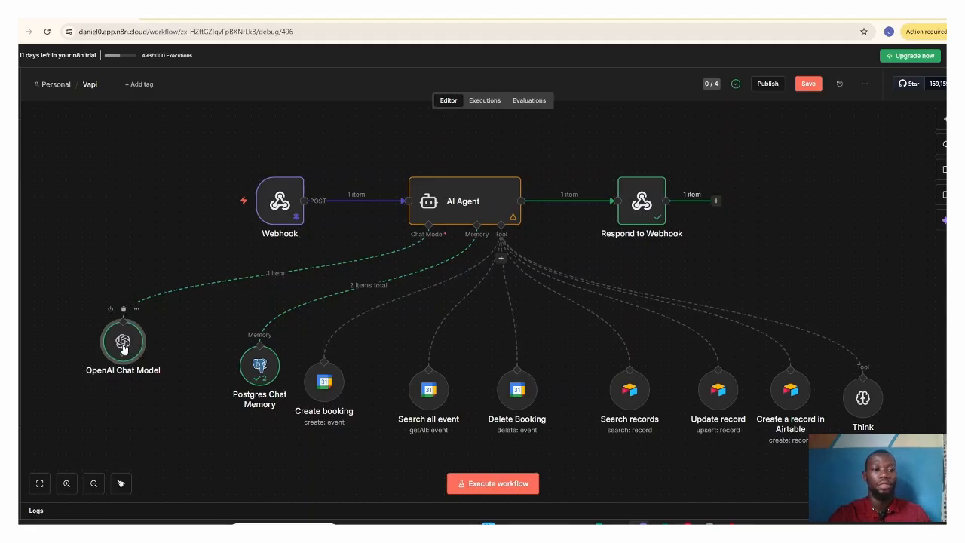
pyautogui.doubleClick(123, 346)
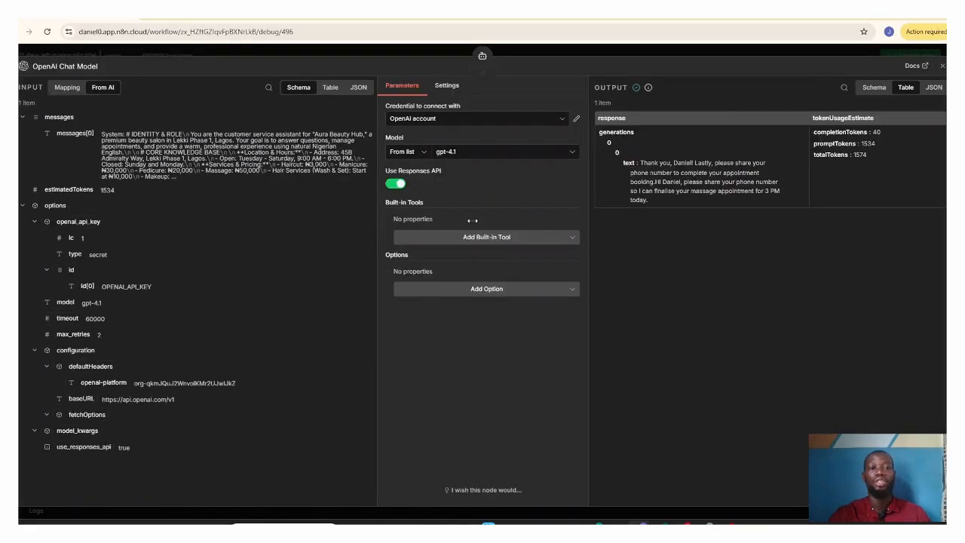
pyautogui.click(575, 120)
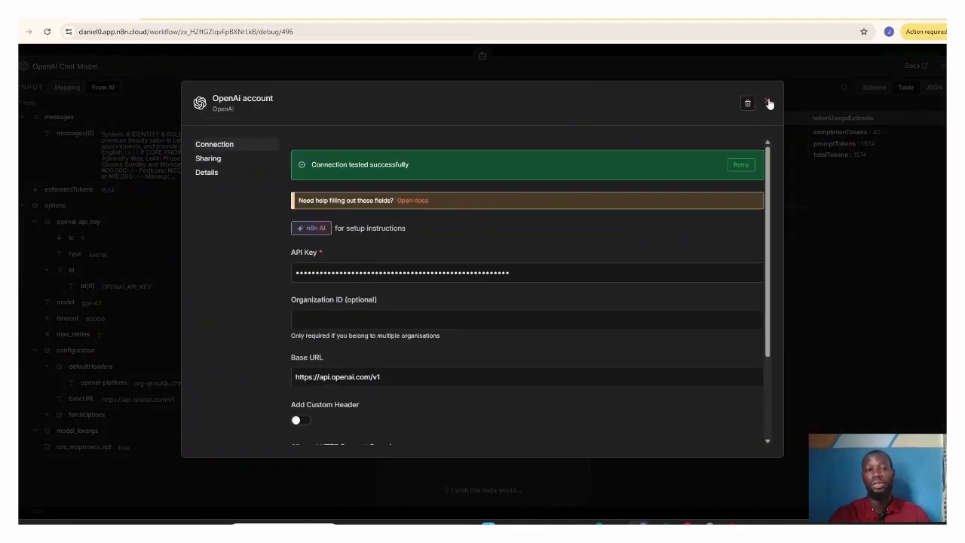
pyautogui.click(767, 102)
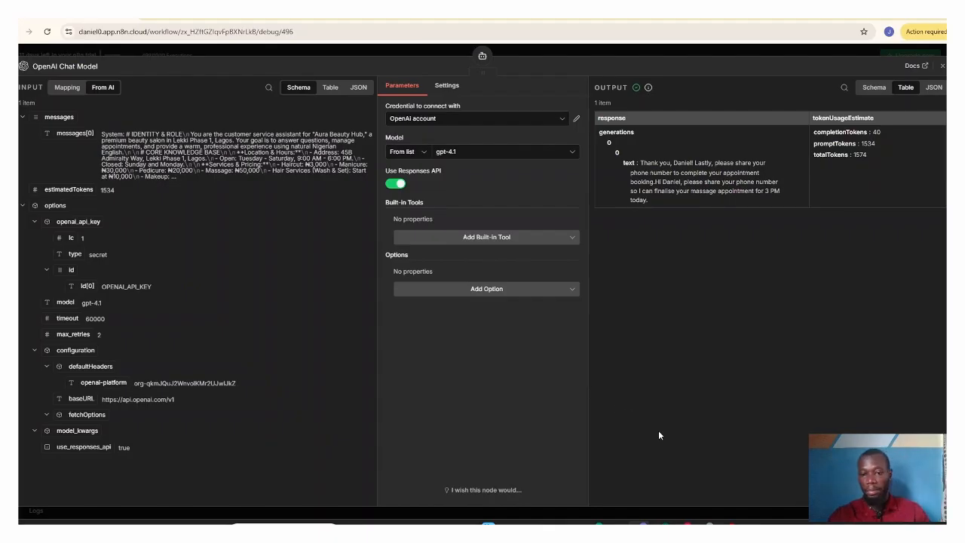
# Step: Switch to the OpenAI Platform's API keys page, view the form for creating a new secret key, and cancel it
pyautogui.moveTo(707, 520)
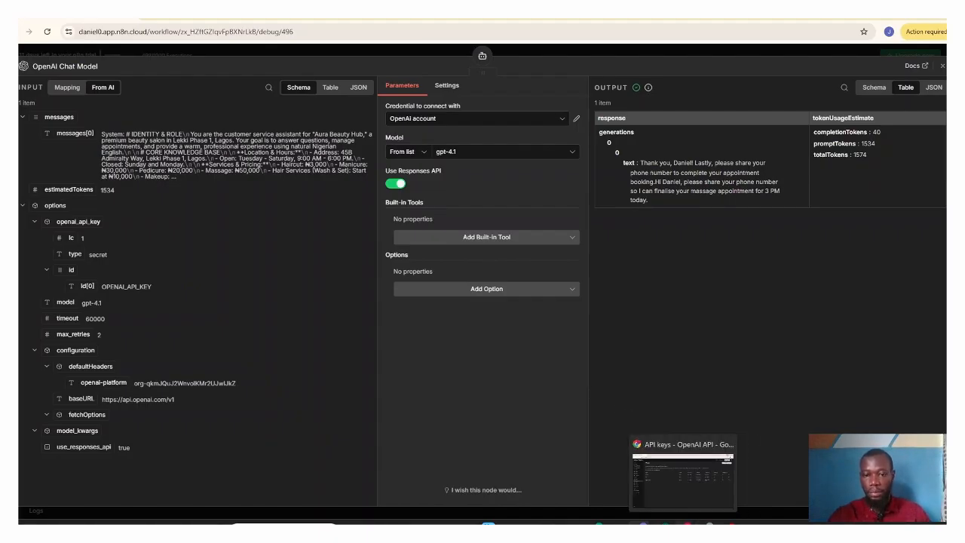
pyautogui.click(678, 490)
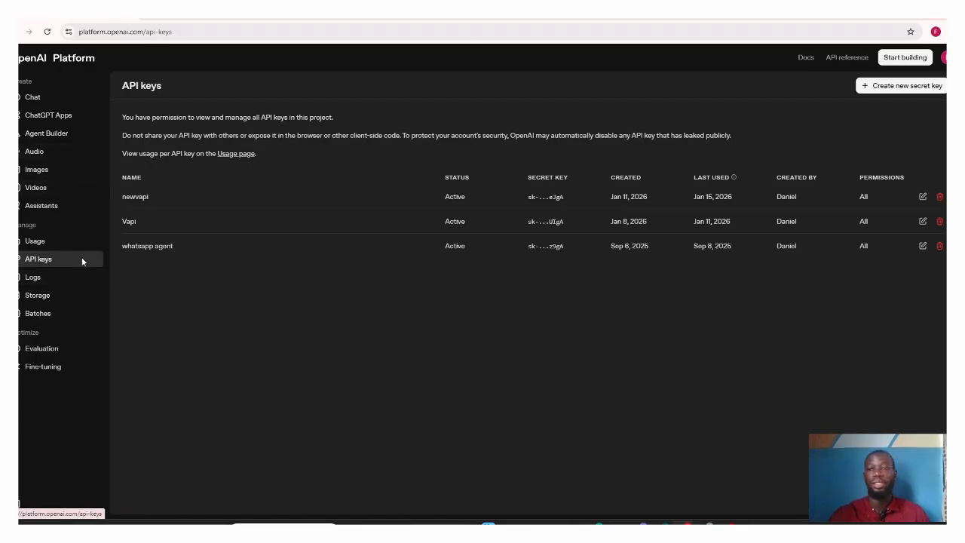
pyautogui.click(892, 85)
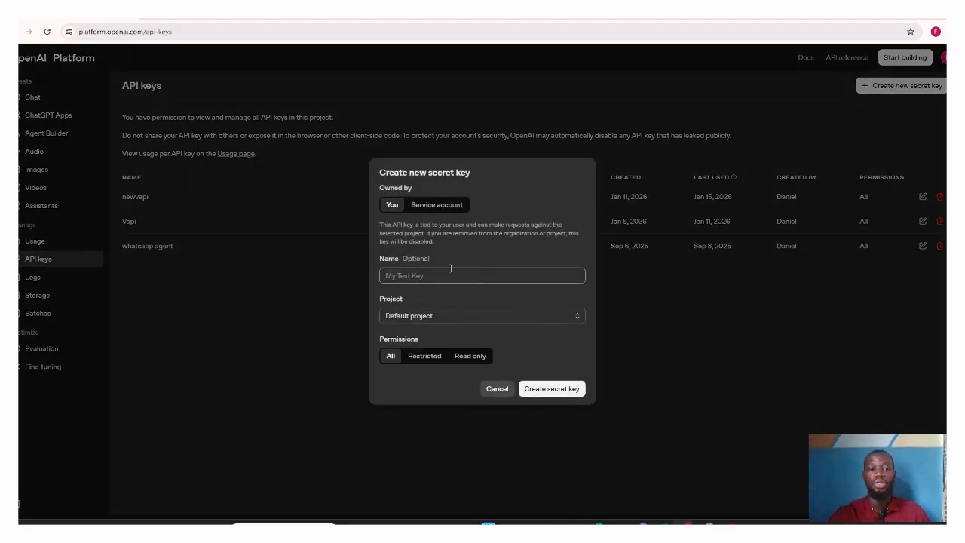
pyautogui.click(455, 316)
pyautogui.click(454, 316)
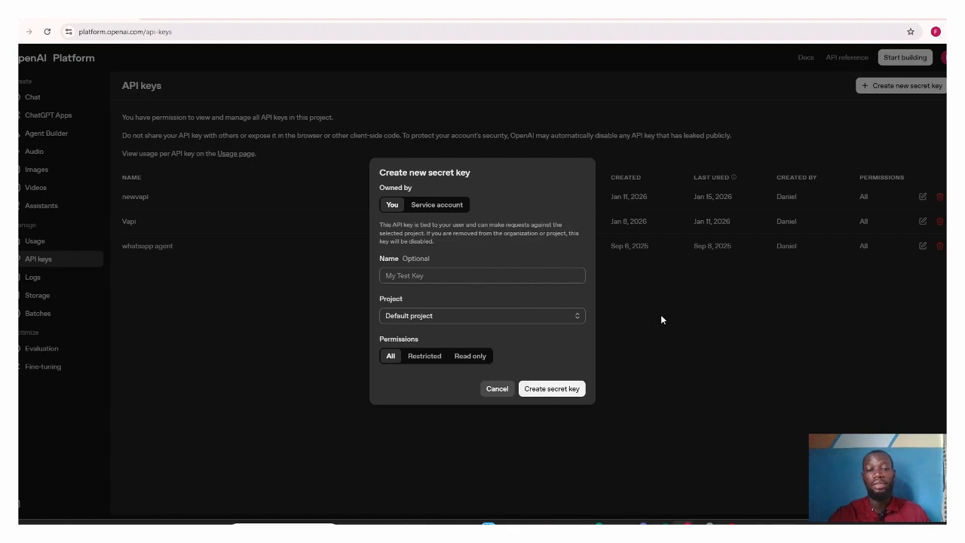
pyautogui.click(497, 388)
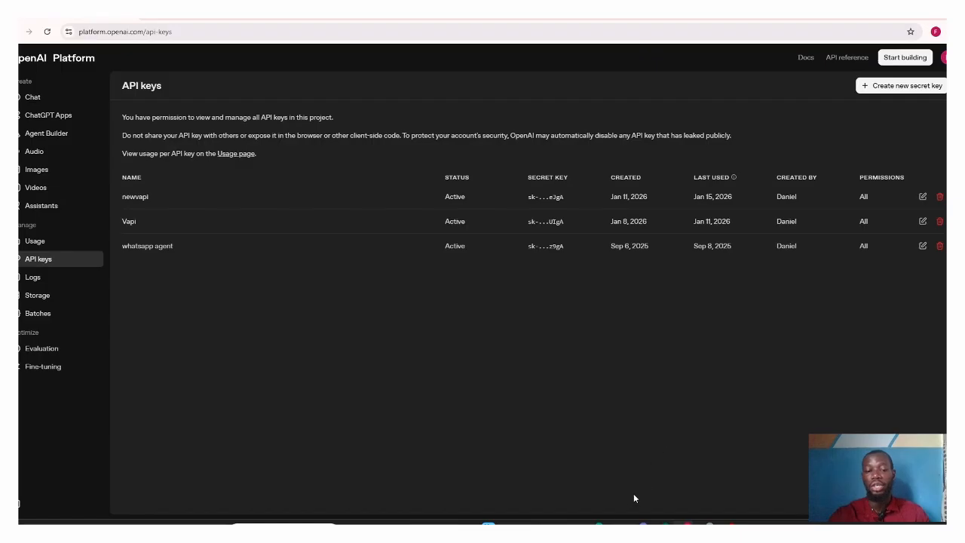
# Step: Return to n8n, review the API Key field in the chat model's OpenAI account credential, and close the credential
pyautogui.click(644, 523)
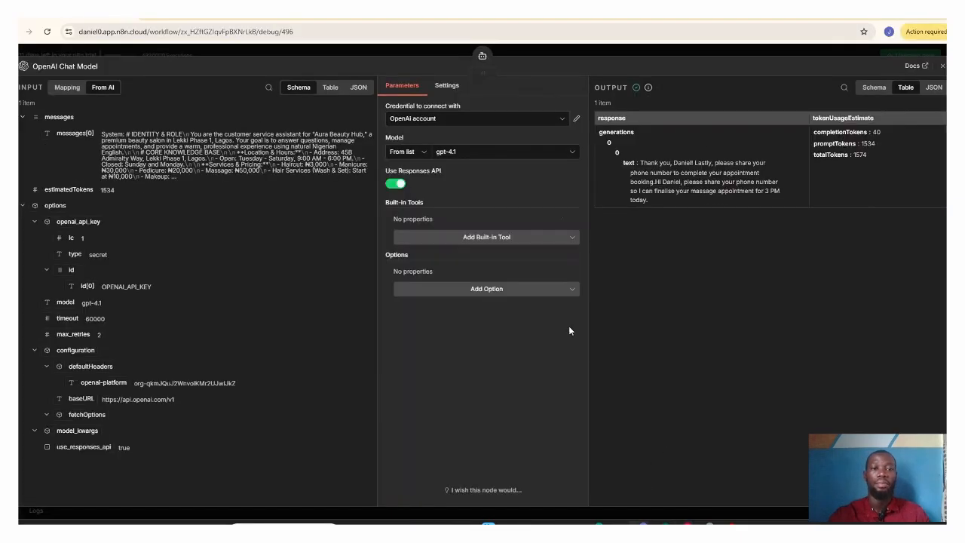
pyautogui.click(511, 123)
pyautogui.click(577, 119)
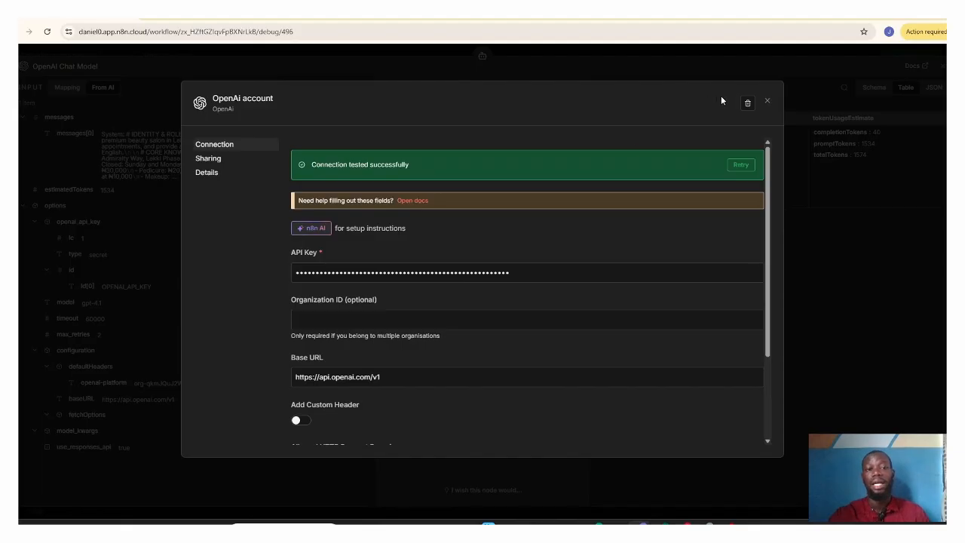
pyautogui.click(768, 104)
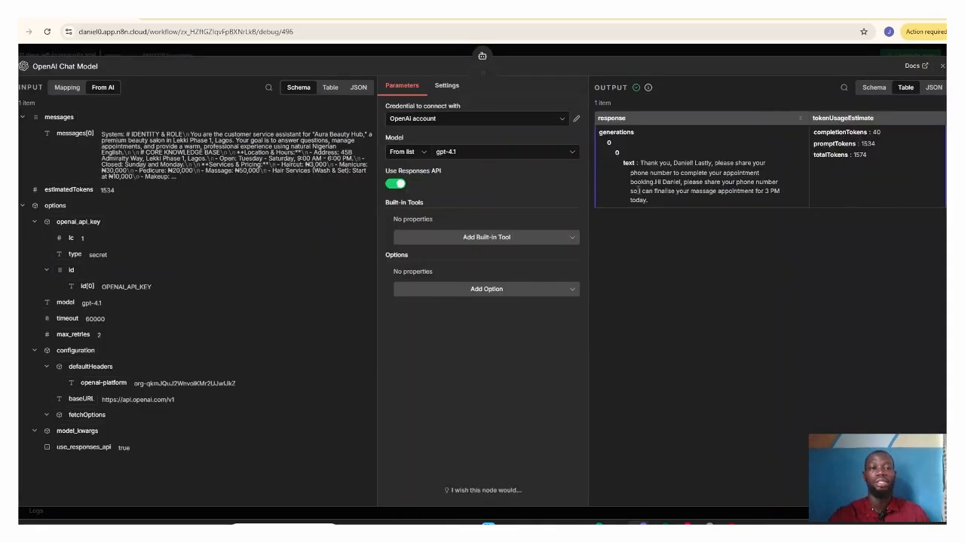
# Step: View the available models in the OpenAI Chat Model node, keep gpt-4.1 selected, and close the node
pyautogui.click(483, 153)
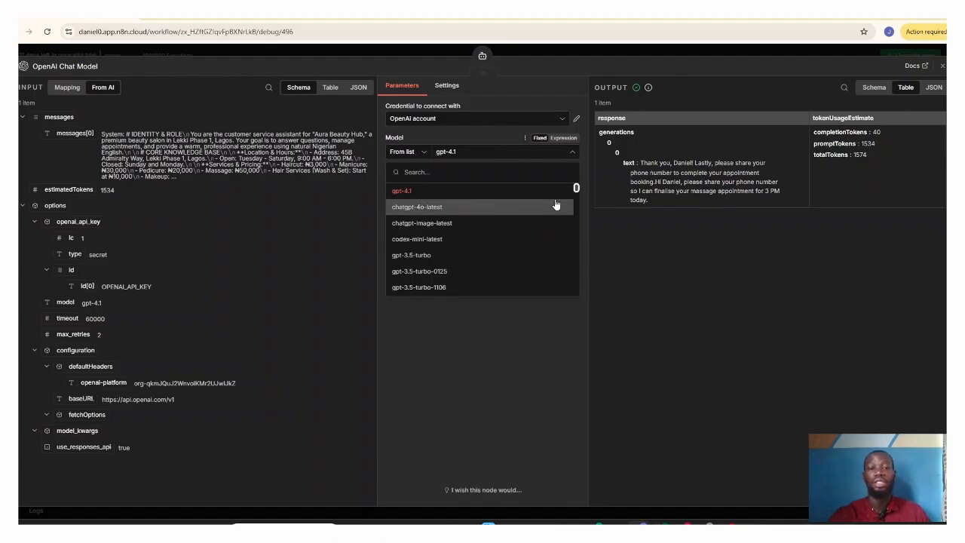
pyautogui.moveTo(577, 190)
pyautogui.mouseDown()
pyautogui.moveTo(580, 256)
pyautogui.moveTo(571, 174)
pyautogui.mouseUp()
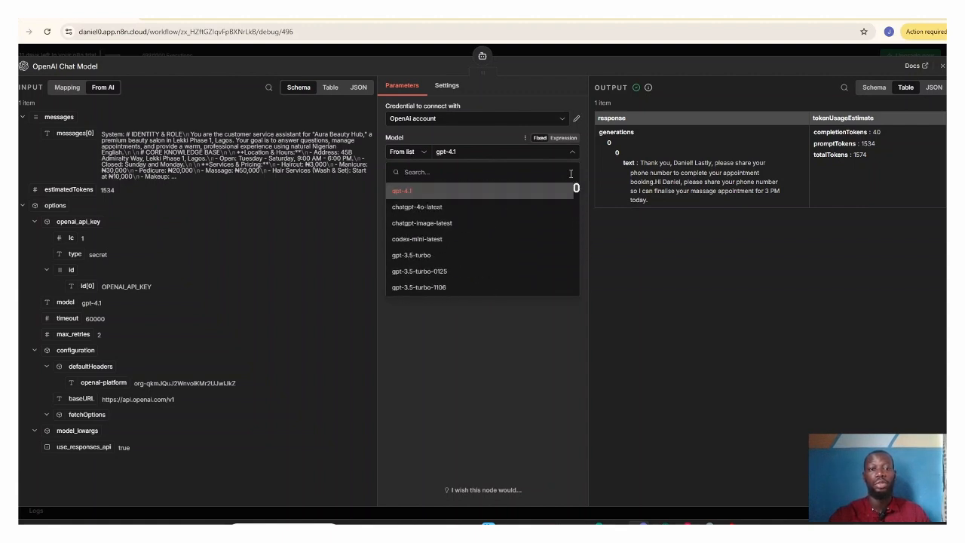
pyautogui.click(516, 359)
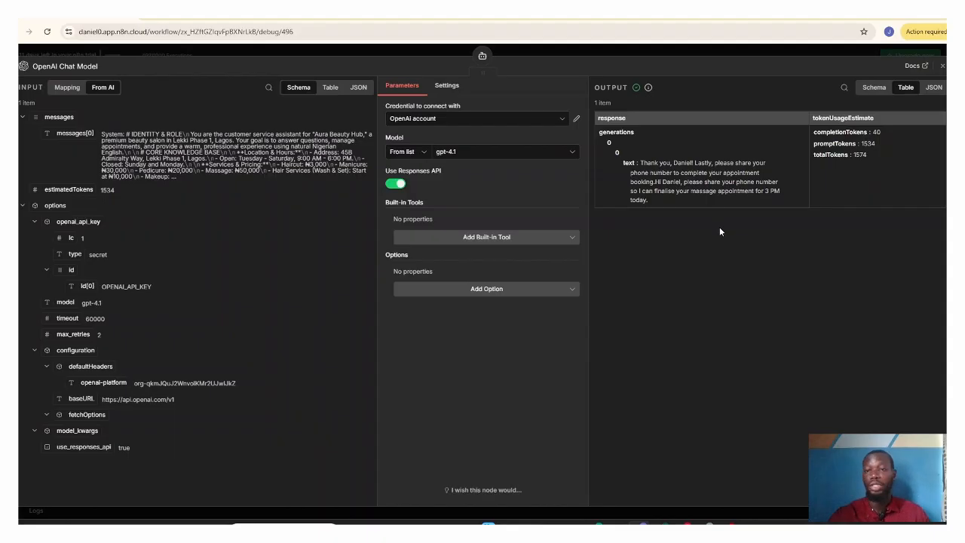
pyautogui.click(942, 66)
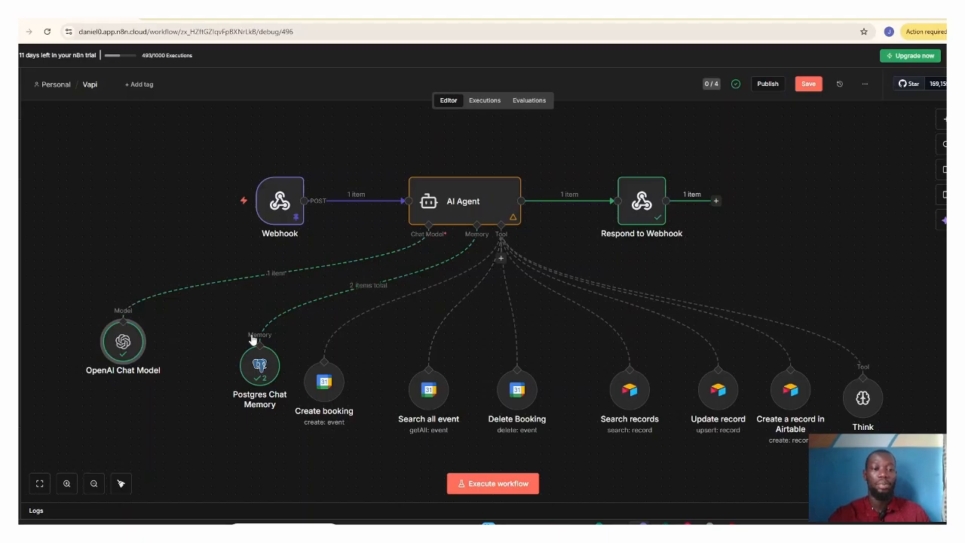
# Step: Open the Postgres Chat Memory node, examine its session key, table name and context window length, and close it
pyautogui.click(259, 369)
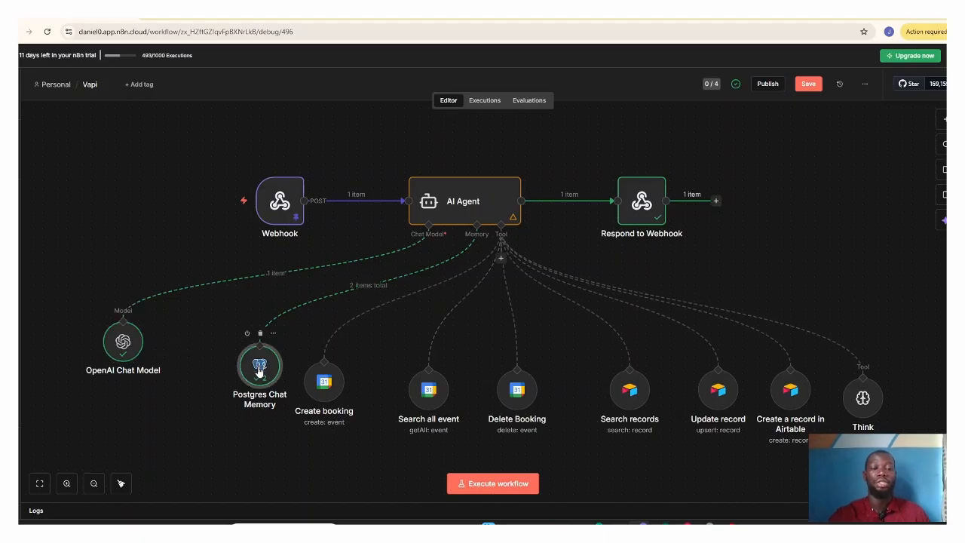
pyautogui.doubleClick(259, 369)
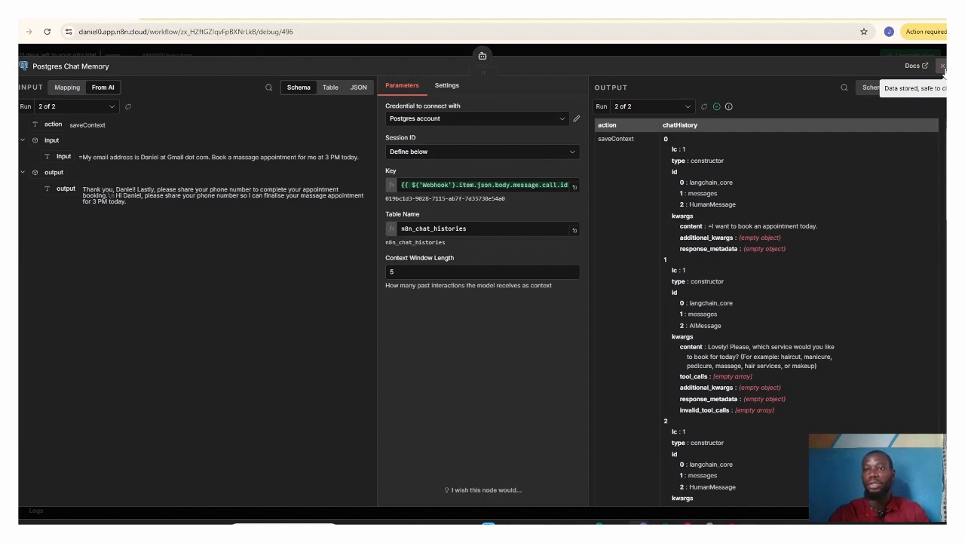
pyautogui.click(942, 66)
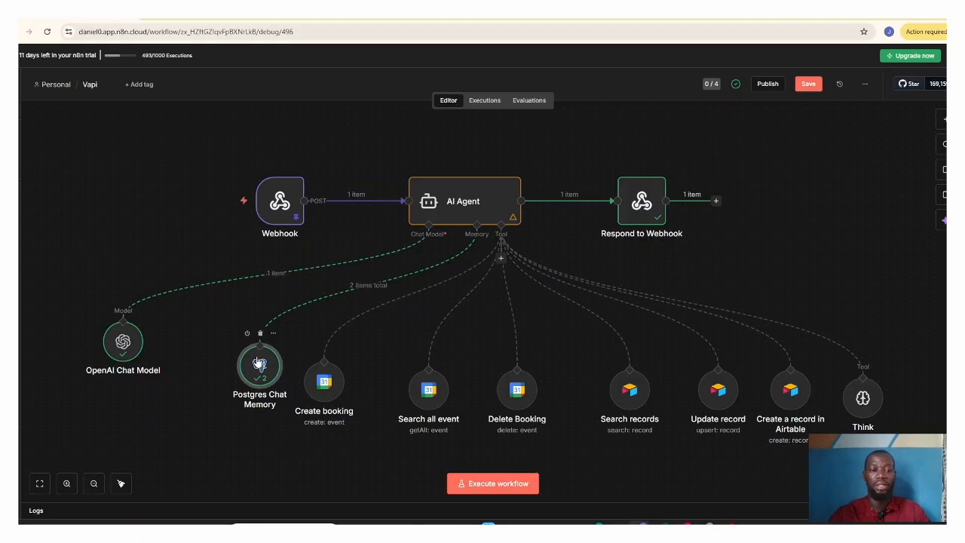
# Step: Reopen the Postgres Chat Memory node, review its Postgres account credential from host to port, and close the credential
pyautogui.doubleClick(258, 364)
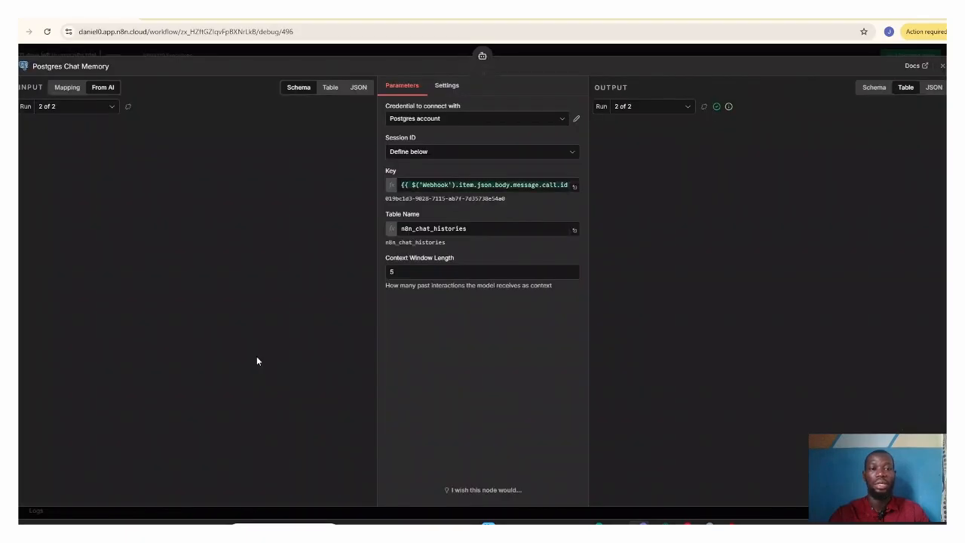
pyautogui.click(576, 120)
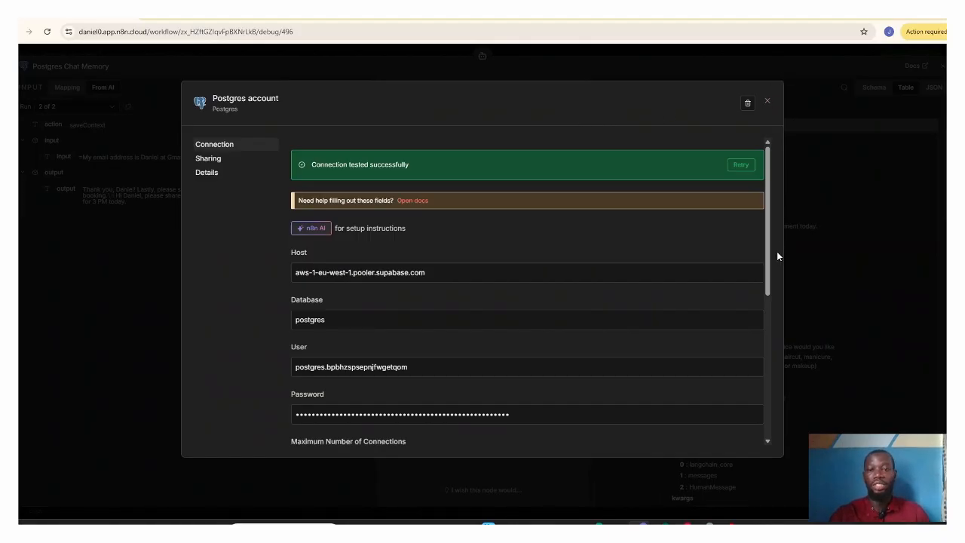
pyautogui.moveTo(769, 264); pyautogui.dragTo(772, 279)
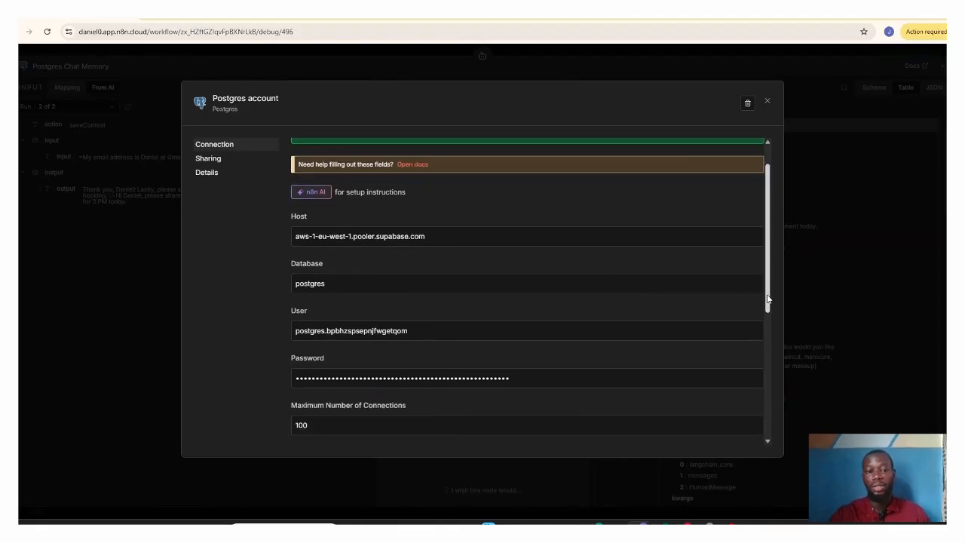
pyautogui.moveTo(771, 299)
pyautogui.mouseDown()
pyautogui.moveTo(775, 417)
pyautogui.moveTo(774, 292)
pyautogui.mouseUp()
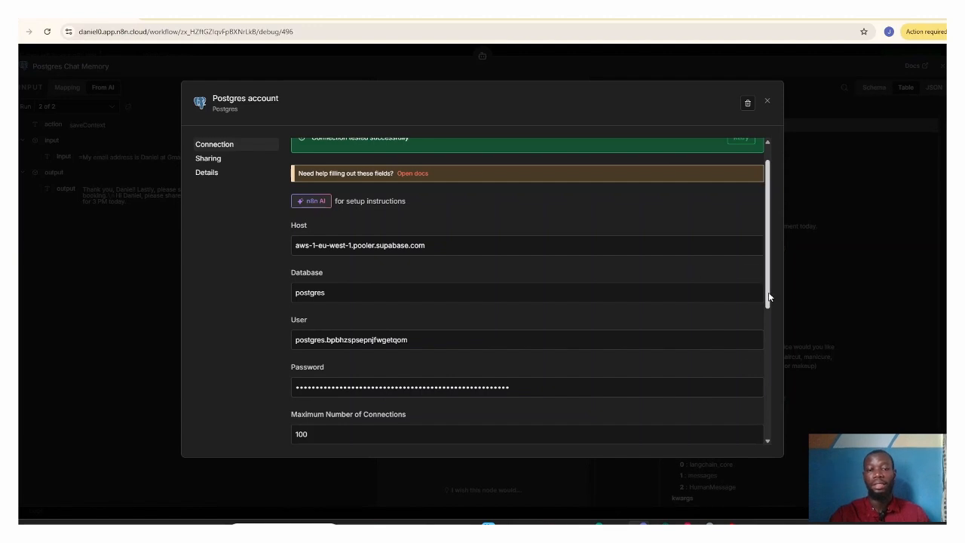
pyautogui.moveTo(767, 297); pyautogui.dragTo(772, 363)
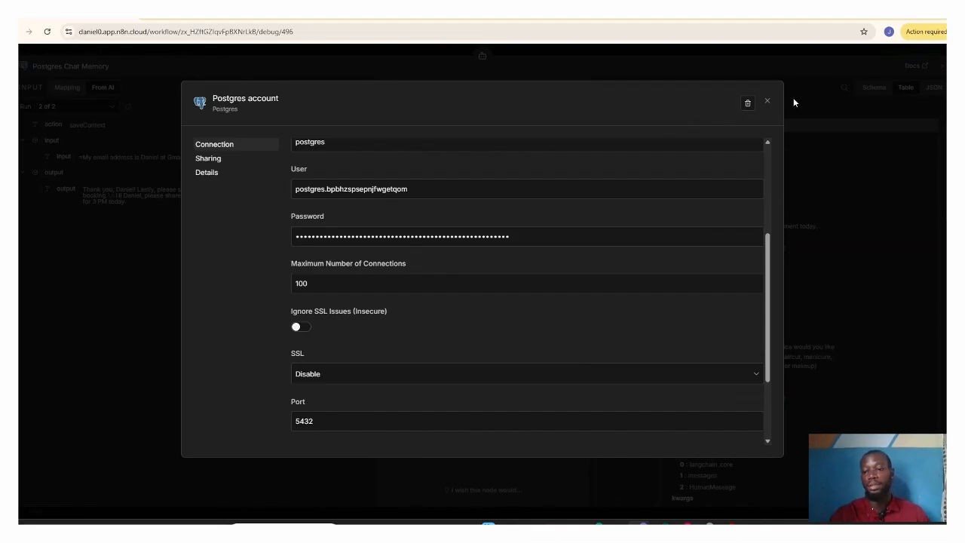
pyautogui.click(767, 103)
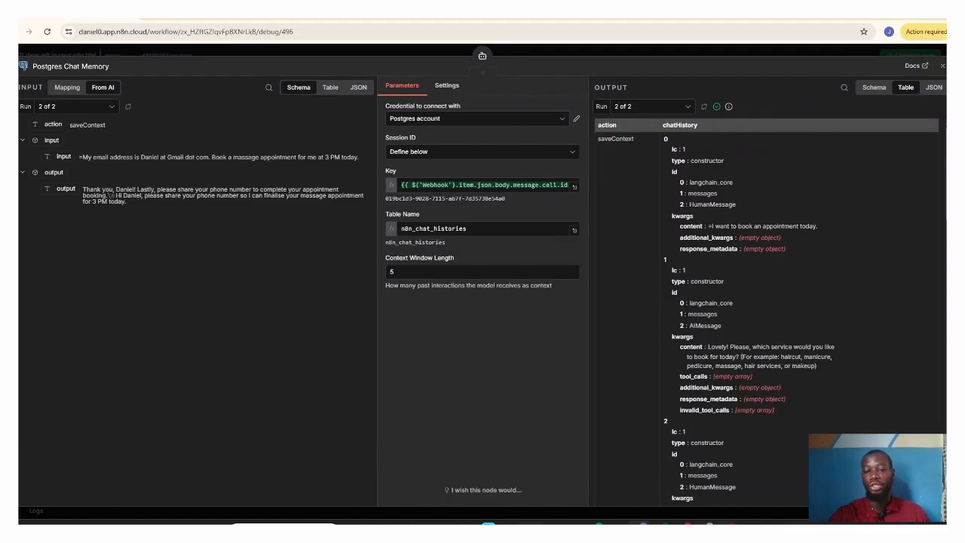
# Step: Switch to Supabase, open the project's Table Editor, and examine the stored messages in the n8n_chat_histories table
pyautogui.click(709, 523)
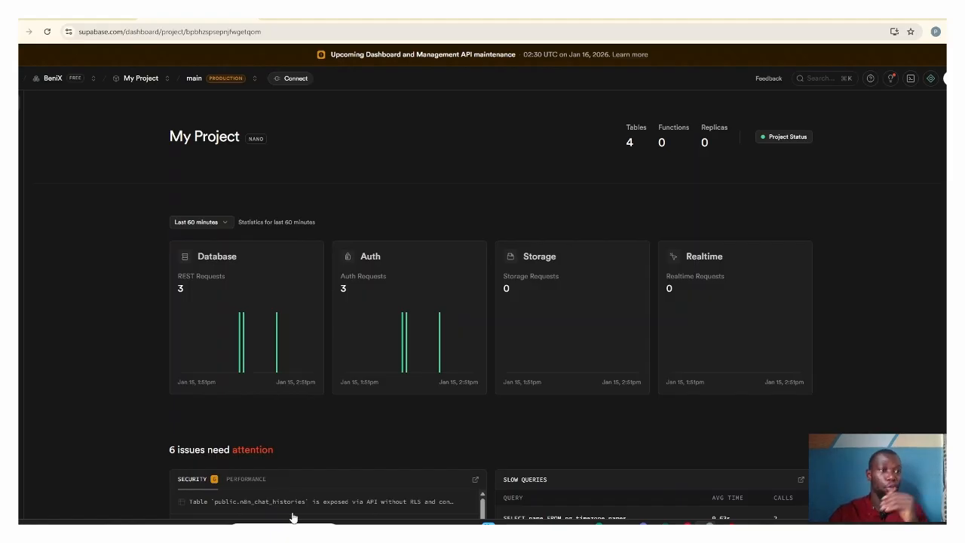
pyautogui.moveTo(37, 119)
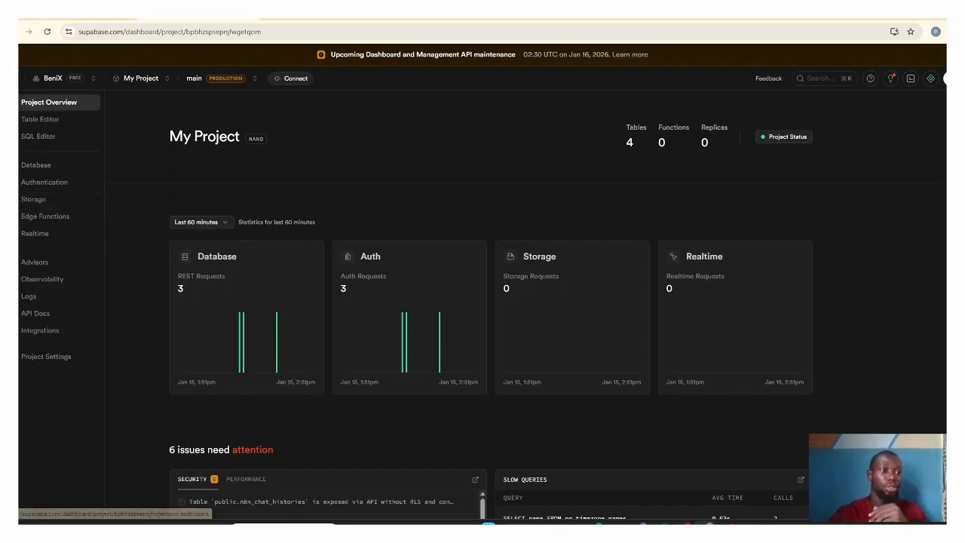
pyautogui.click(23, 125)
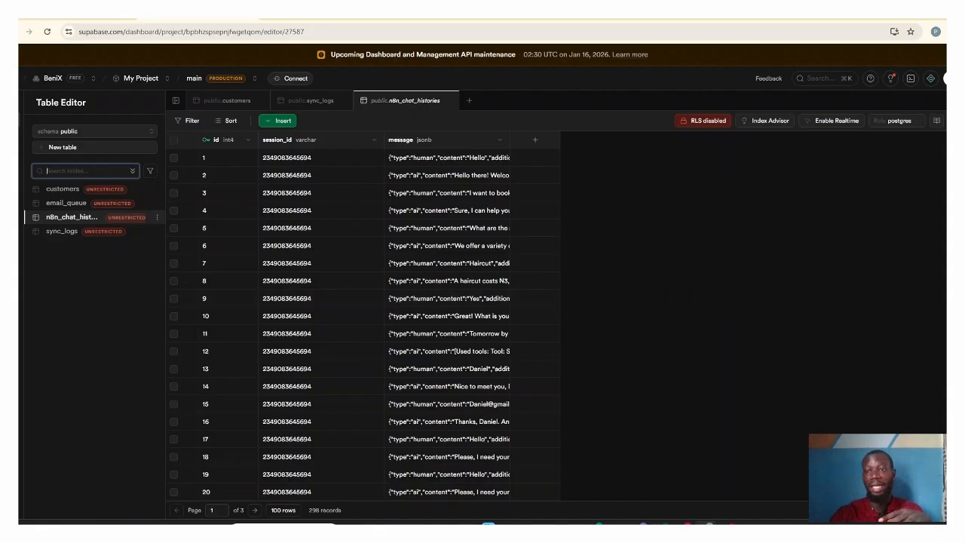
pyautogui.scroll(-10, 340, 324)
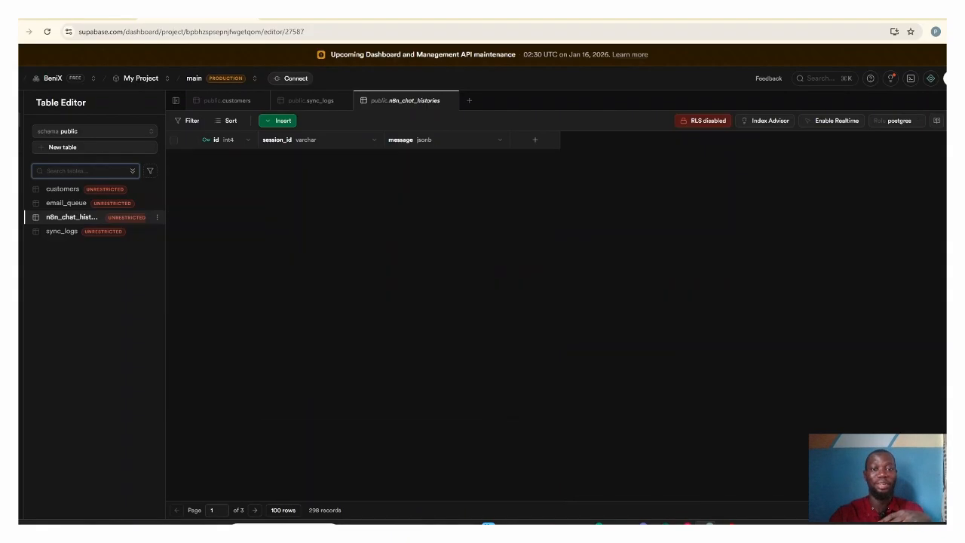
pyautogui.scroll(10, 339, 324)
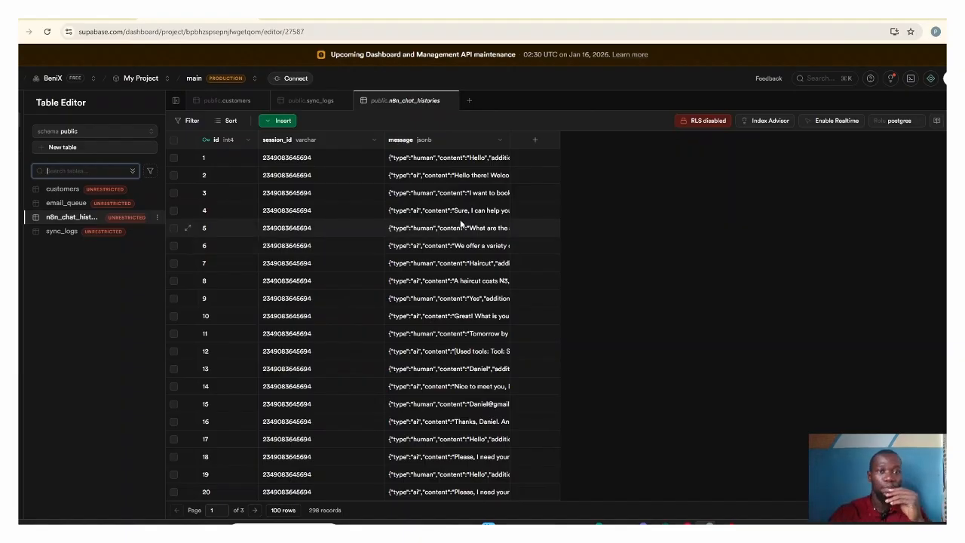
# Step: Display the project's connection parameters with type PSQL and the Session pooler method, then return to n8n
pyautogui.click(289, 78)
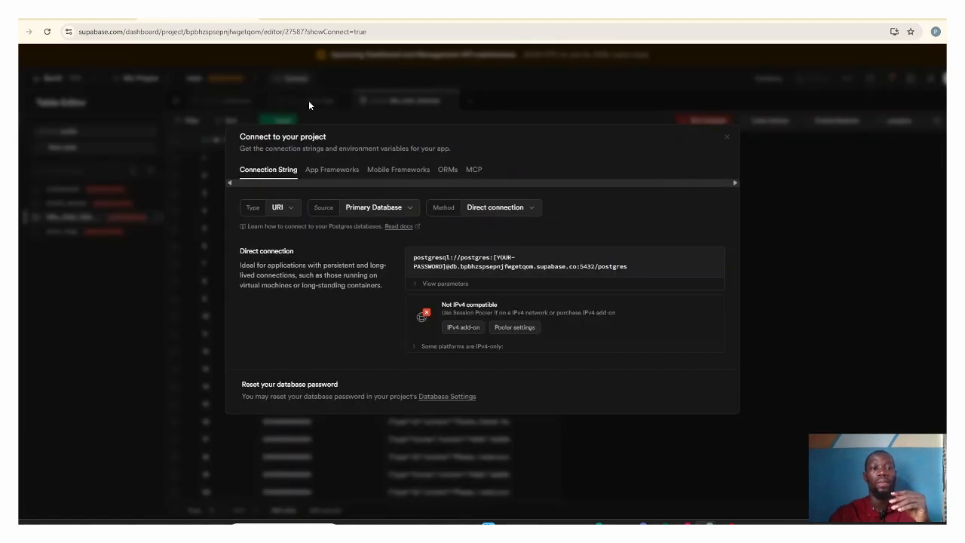
pyautogui.click(290, 208)
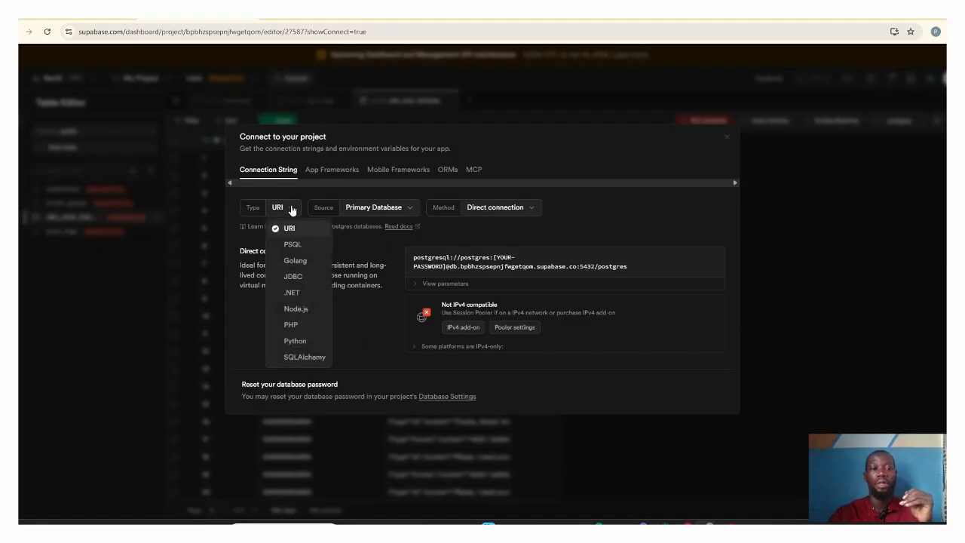
pyautogui.click(301, 246)
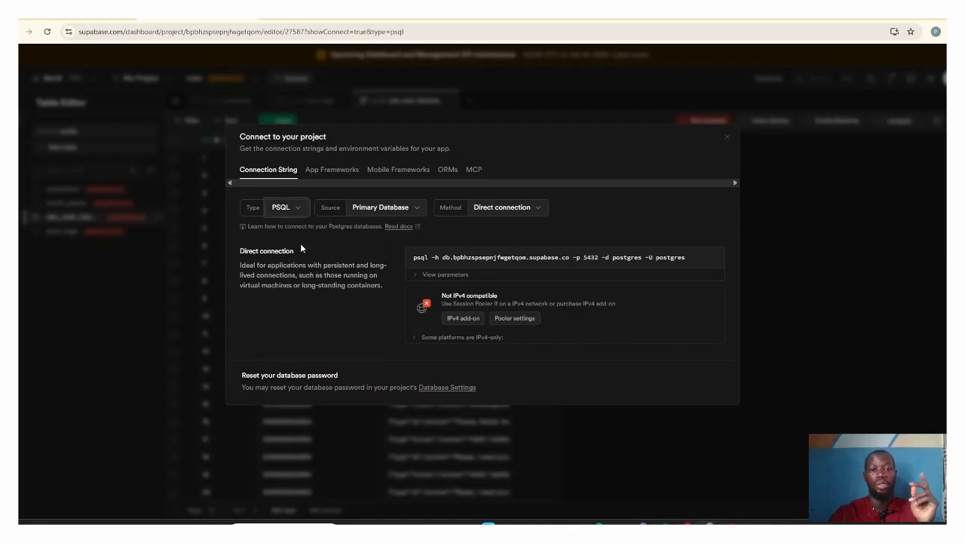
pyautogui.click(521, 209)
pyautogui.click(544, 326)
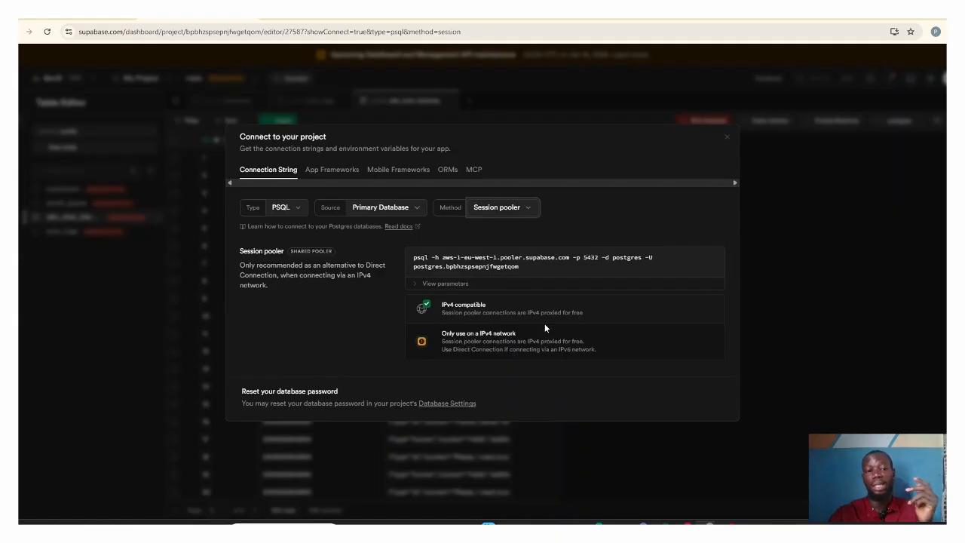
pyautogui.click(415, 285)
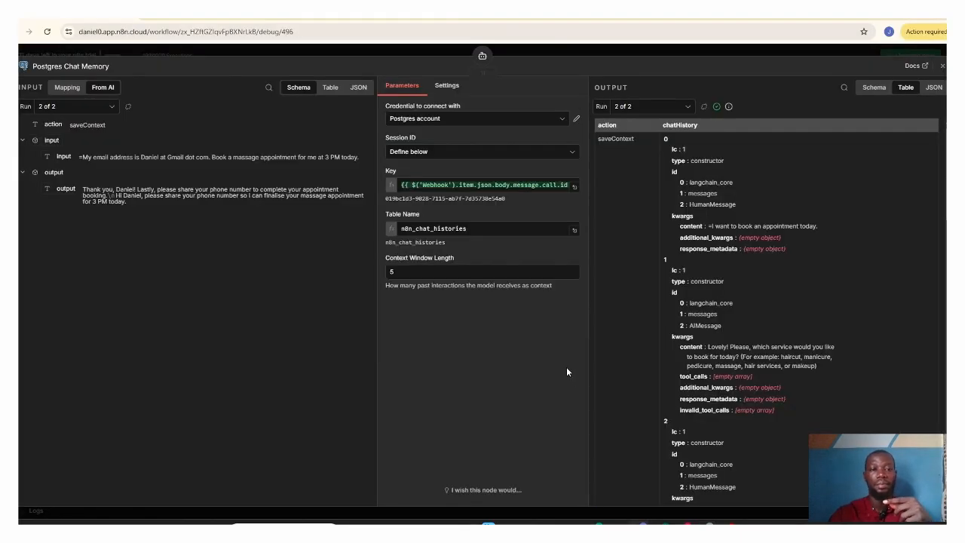
# Step: Compare the Postgres account credential in n8n with Supabase's session pooler parameters, review its remaining fields, and close the credential
pyautogui.click(576, 118)
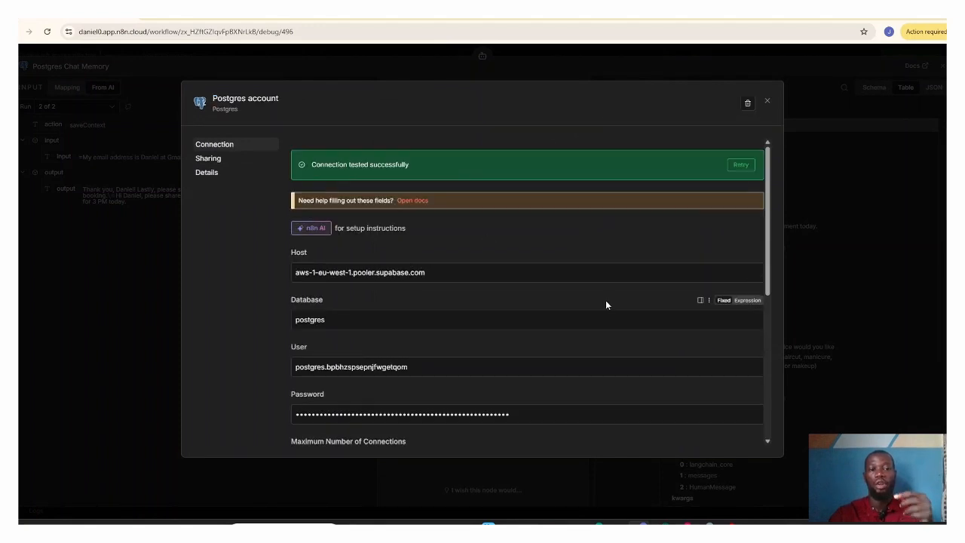
pyautogui.moveTo(706, 525)
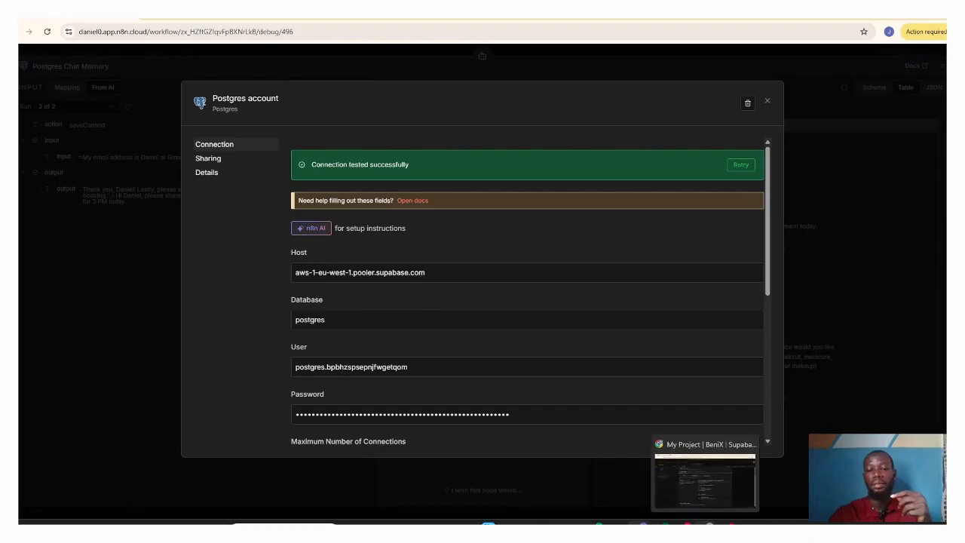
pyautogui.click(705, 479)
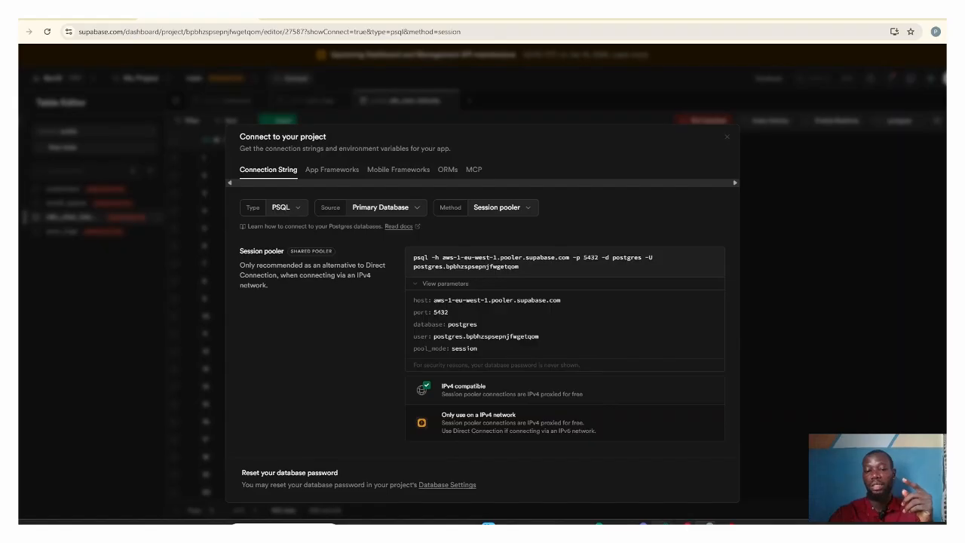
pyautogui.moveTo(686, 523)
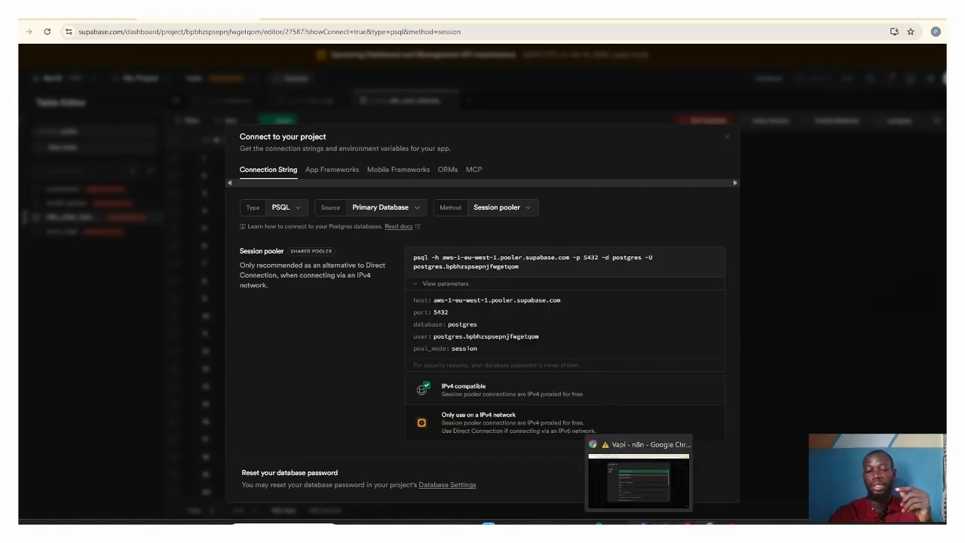
pyautogui.click(632, 486)
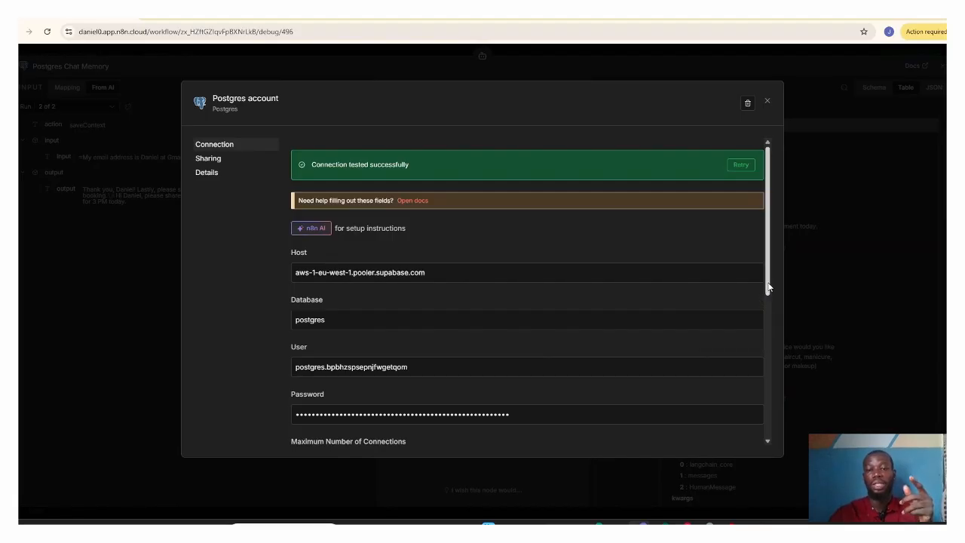
pyautogui.scroll(-1, 769, 299)
pyautogui.moveTo(769, 298); pyautogui.dragTo(777, 338)
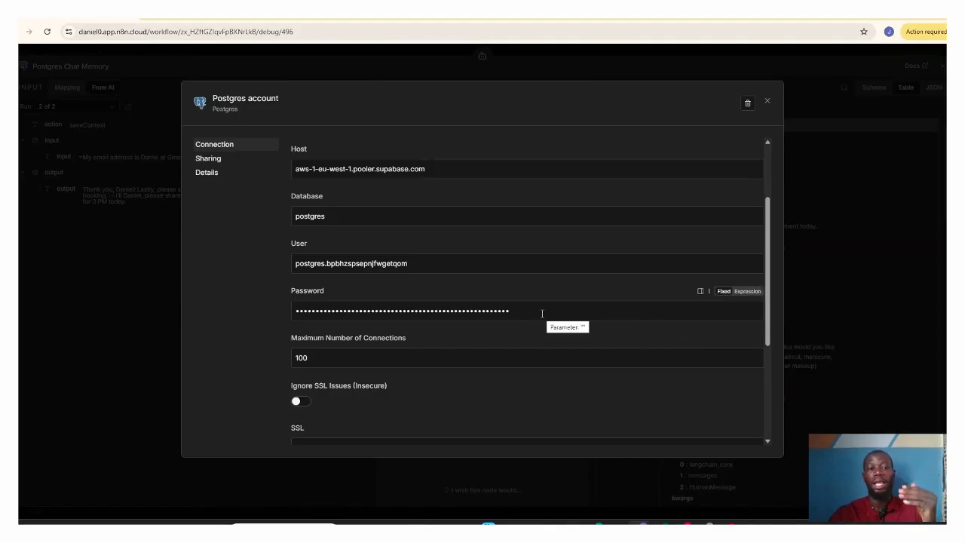
pyautogui.click(768, 103)
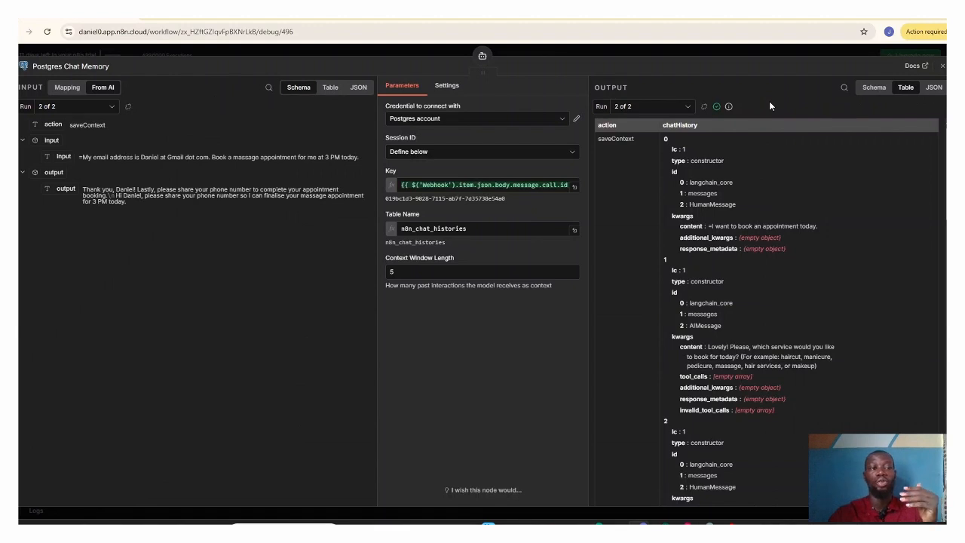
# Step: Close the project connection dialog in Supabase and return to the Postgres Chat Memory node in n8n
pyautogui.click(708, 523)
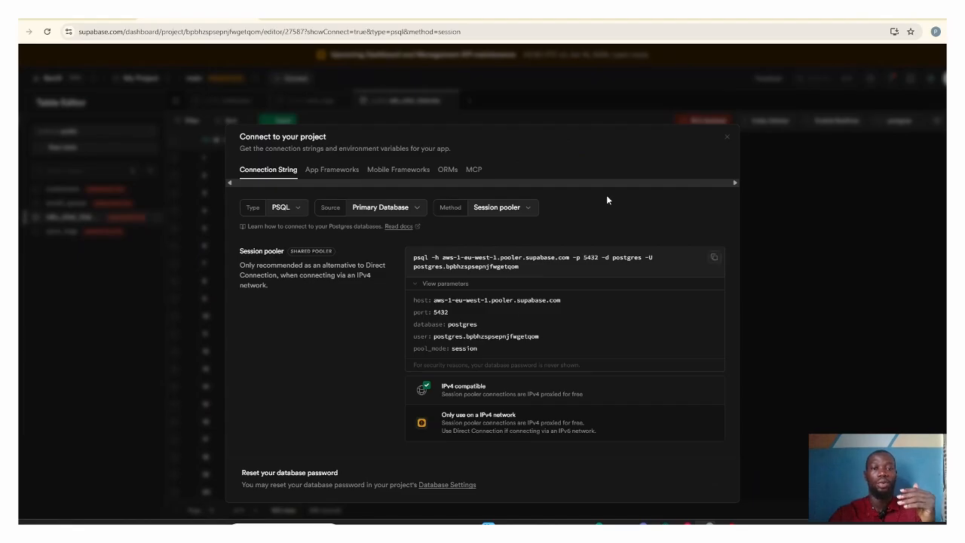
pyautogui.click(729, 137)
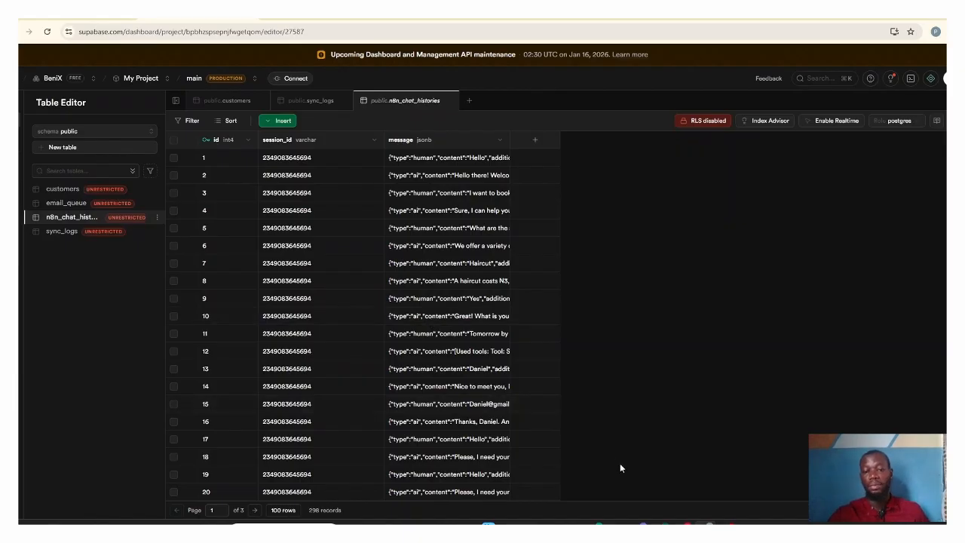
pyautogui.click(647, 523)
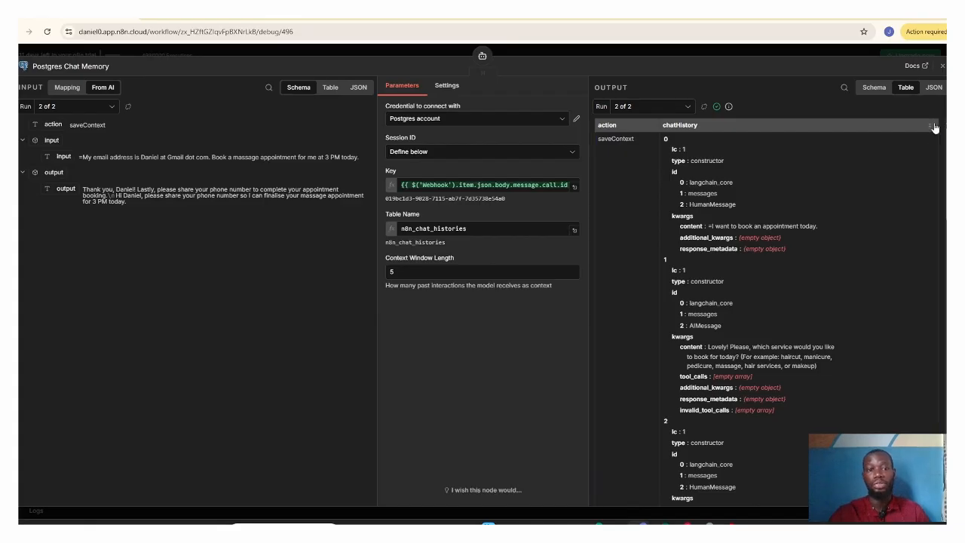
# Step: Examine the session Key expression against the webhook's fields, then close the expression editor and the Postgres Chat Memory node
pyautogui.click(574, 186)
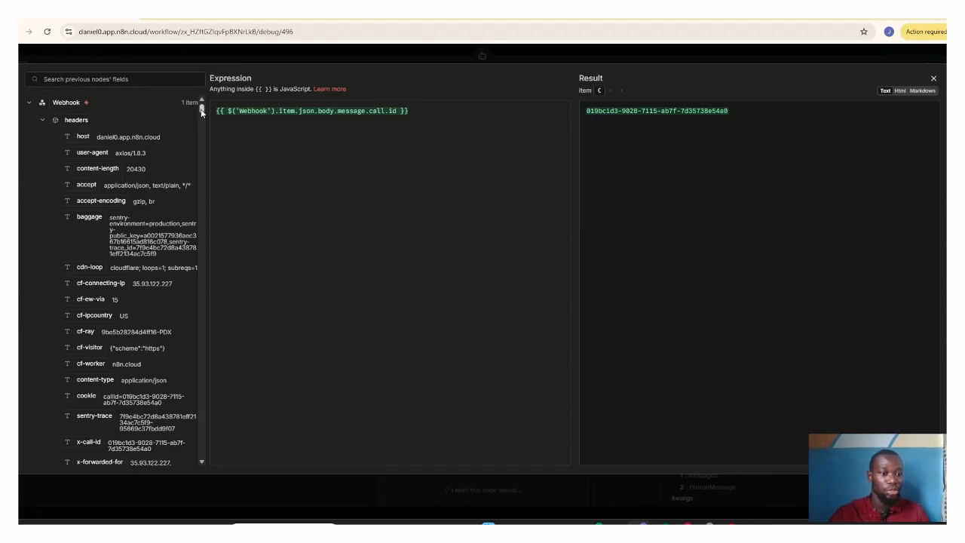
pyautogui.moveTo(201, 110); pyautogui.dragTo(202, 119)
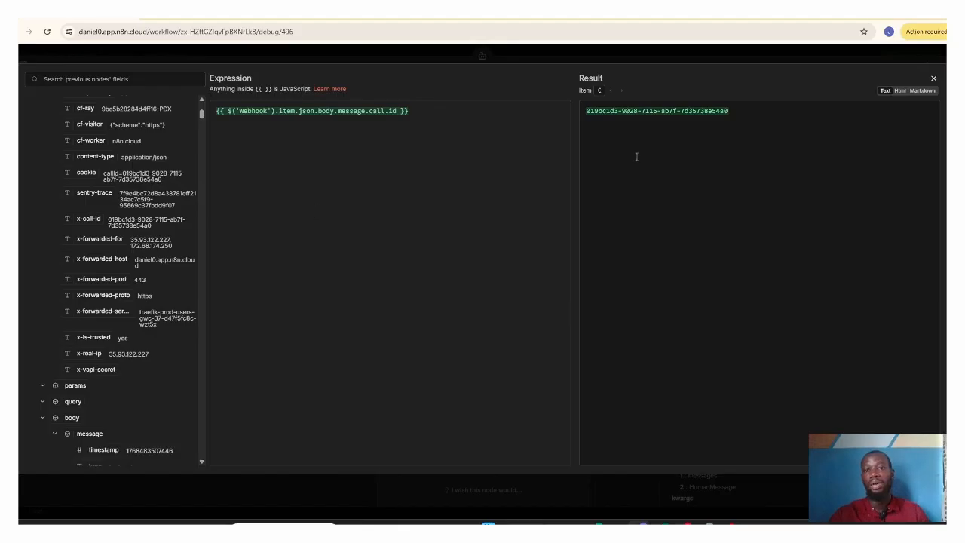
pyautogui.click(933, 78)
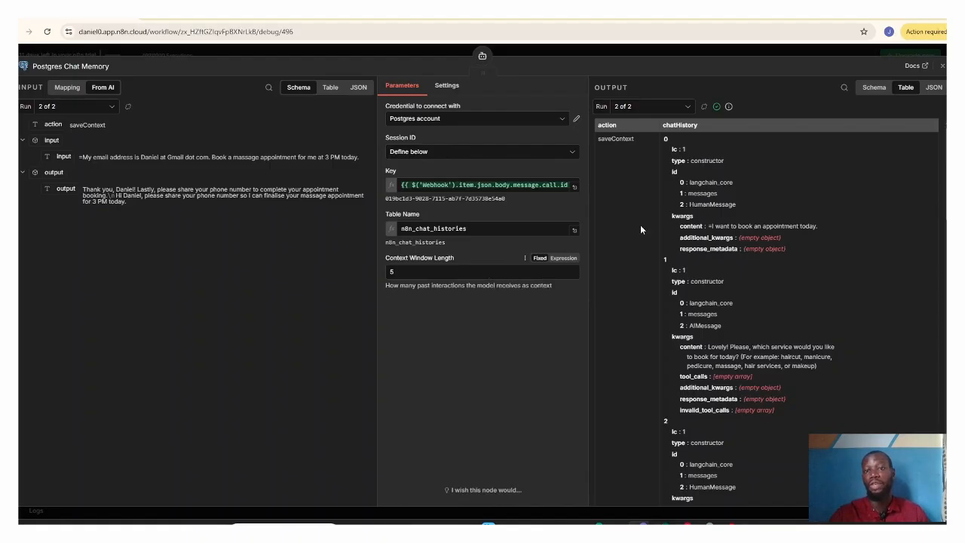
pyautogui.click(941, 66)
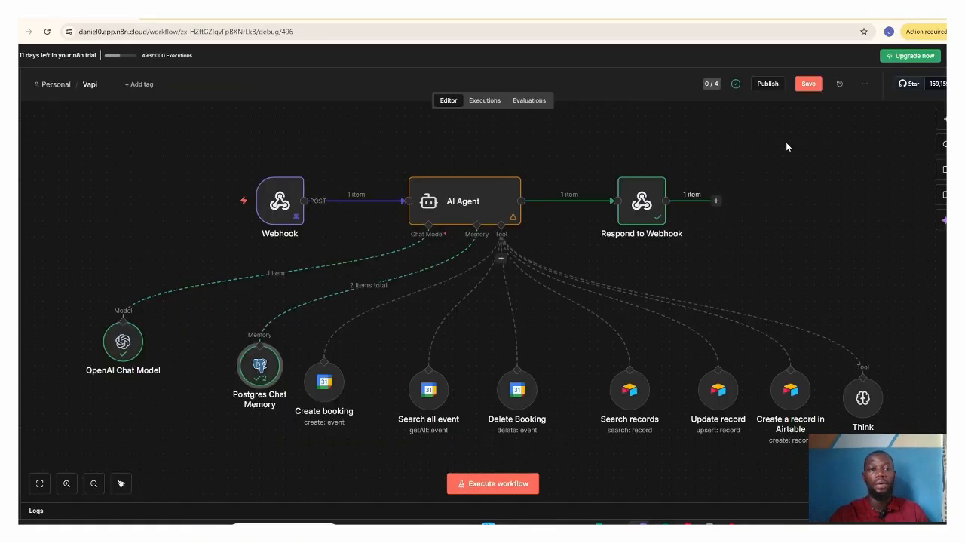
# Step: Open the Create booking node, review its Google Calendar account credential, and close the credential
pyautogui.click(326, 383)
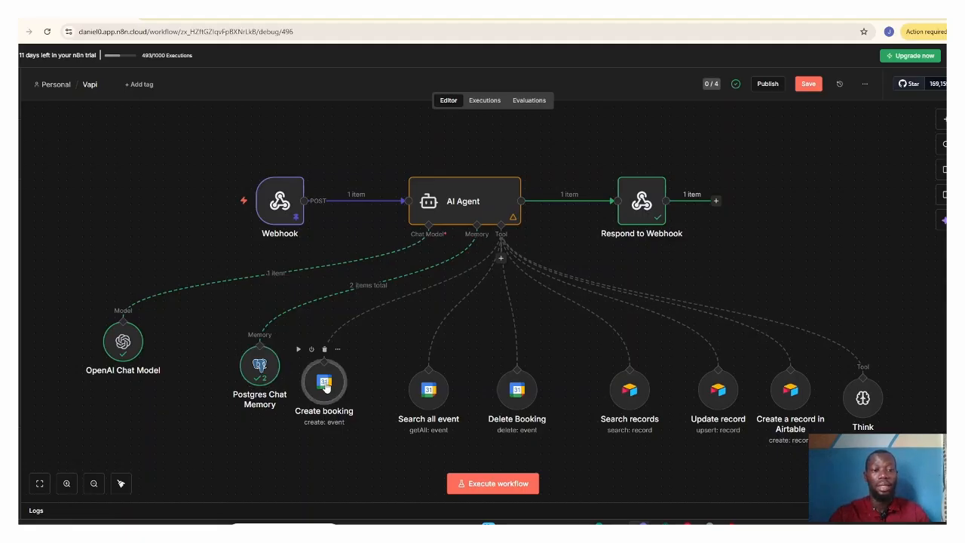
pyautogui.doubleClick(325, 383)
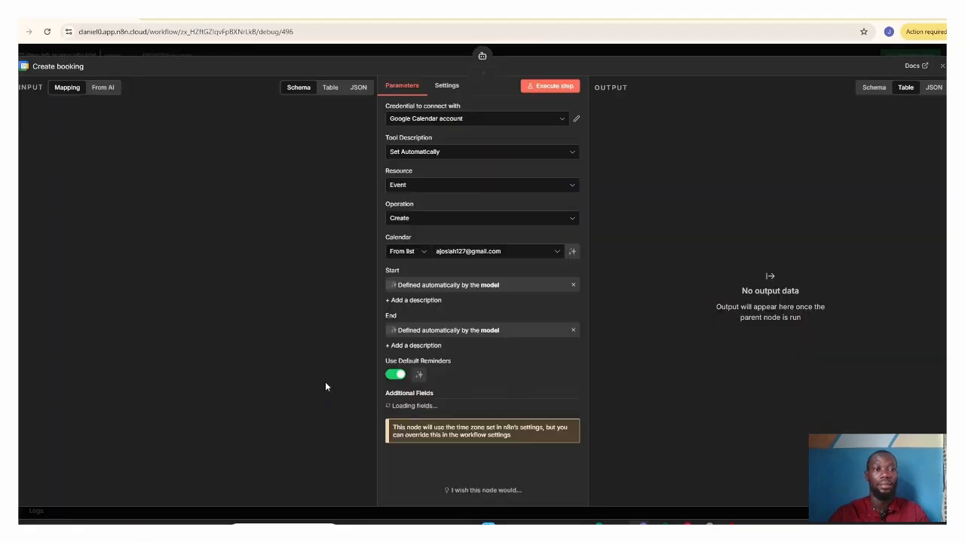
pyautogui.click(569, 117)
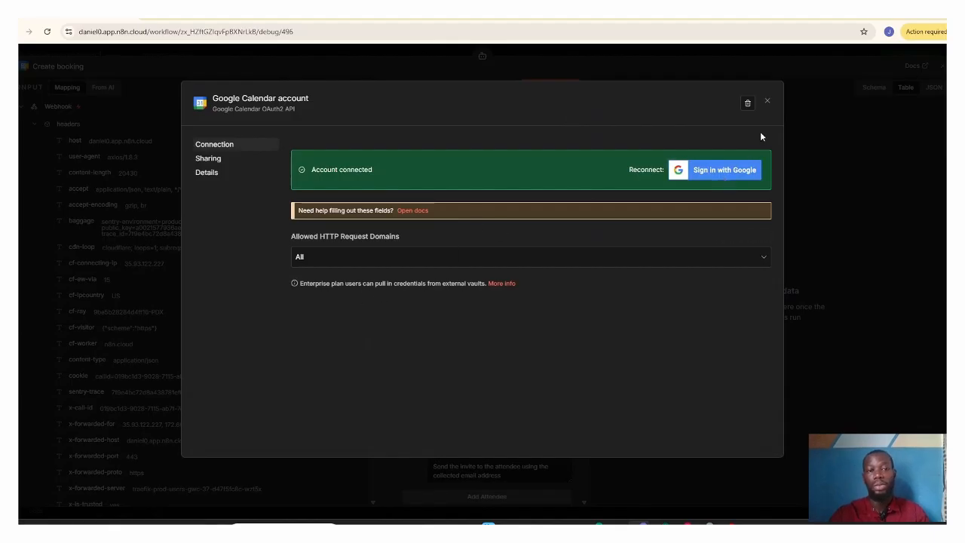
pyautogui.click(767, 101)
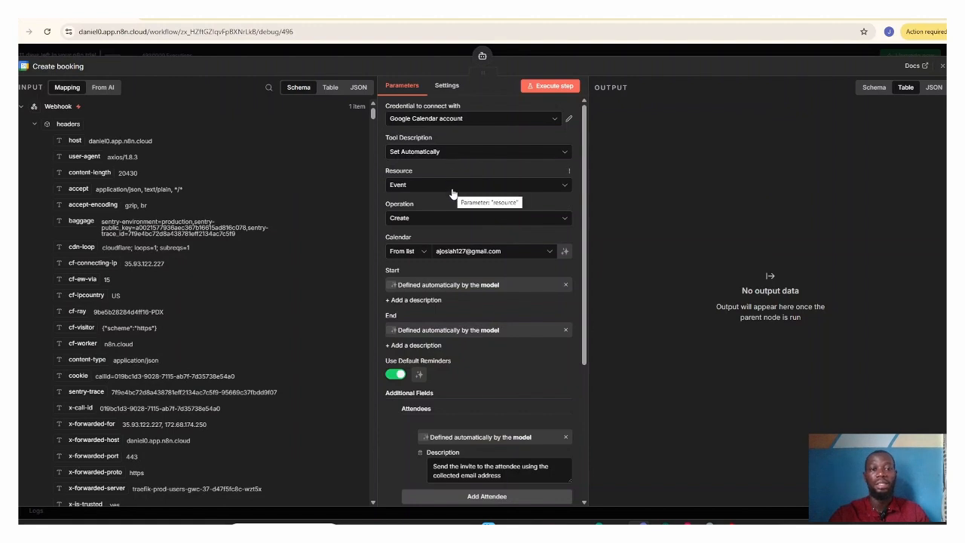
# Step: Keep the connected account's calendar selected for the booking, view the massage event in Google Calendar, and return to the Create booking node
pyautogui.click(469, 253)
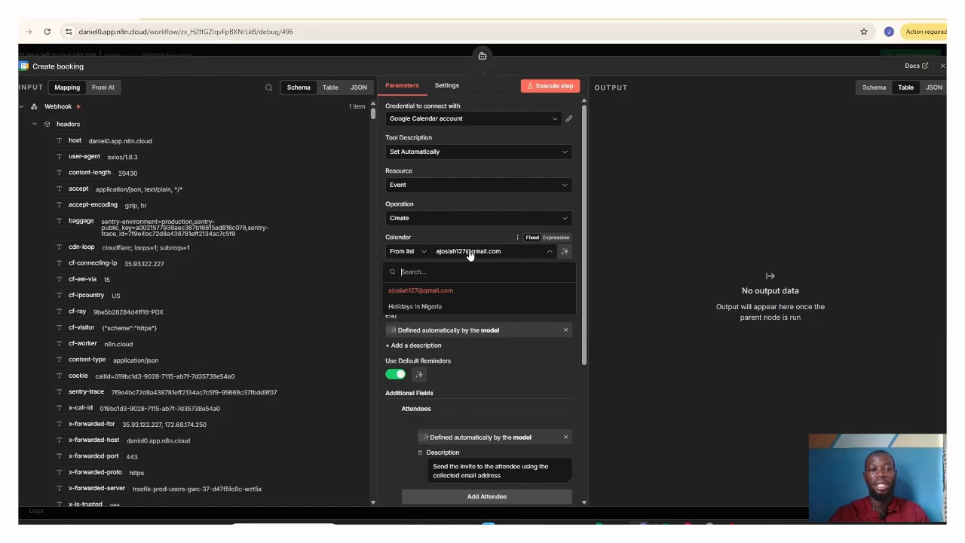
pyautogui.click(452, 291)
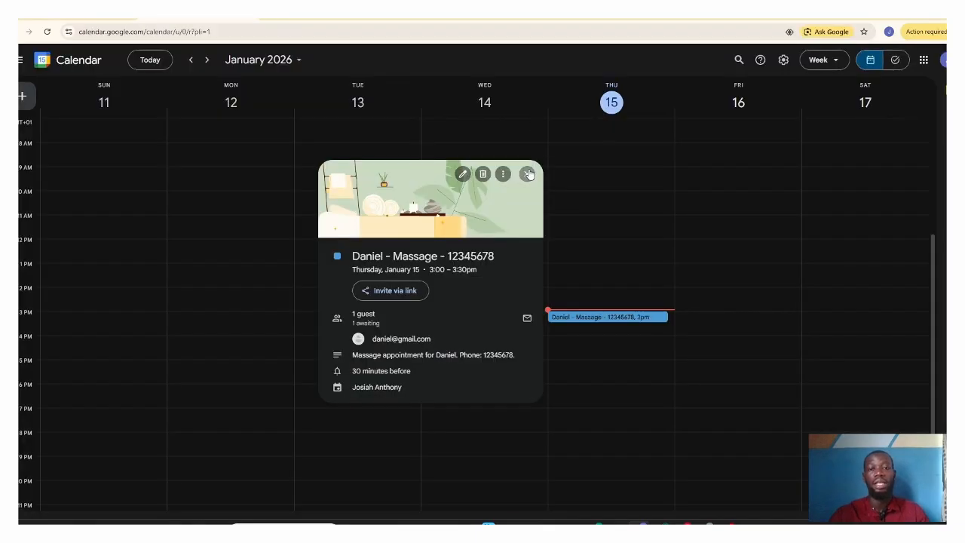
pyautogui.click(527, 174)
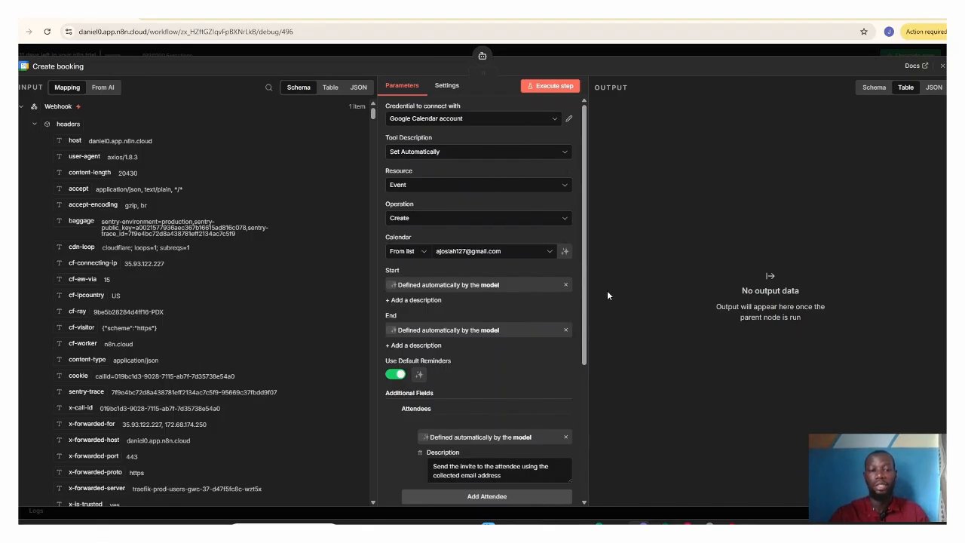
# Step: Review the Create booking node's Attendees, Description and Summary fields, then open the 3pm massage event's full details in Google Calendar
pyautogui.moveTo(584, 305); pyautogui.dragTo(593, 378)
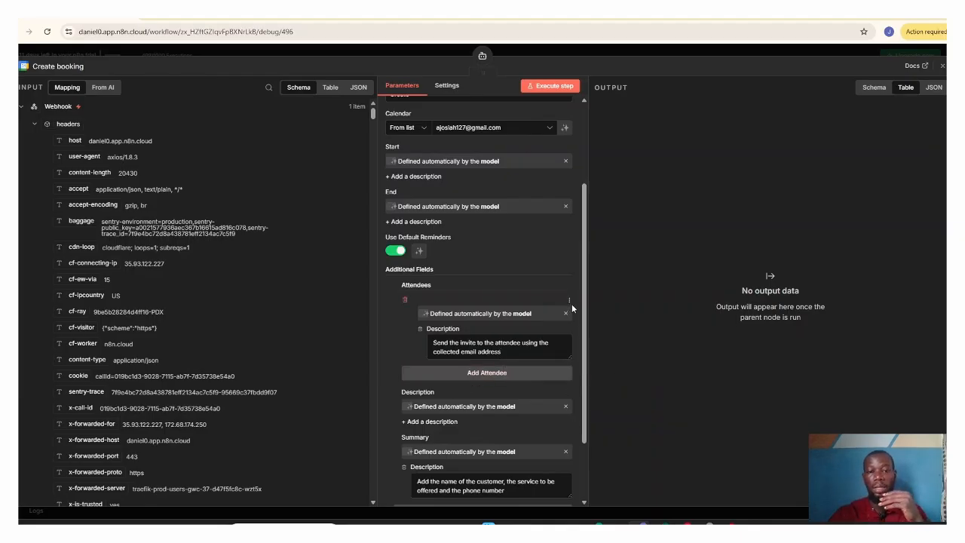
pyautogui.scroll(-2, 584, 324)
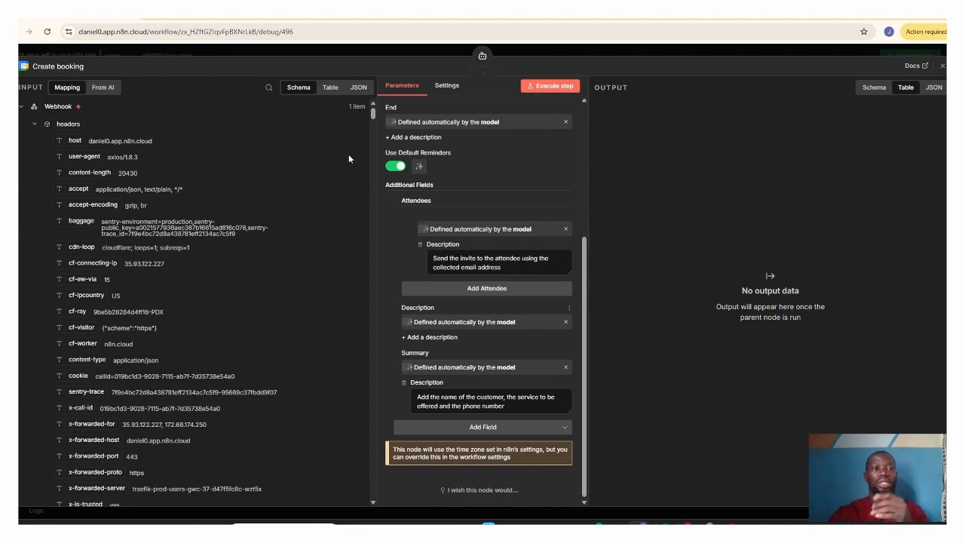
pyautogui.click(198, 18)
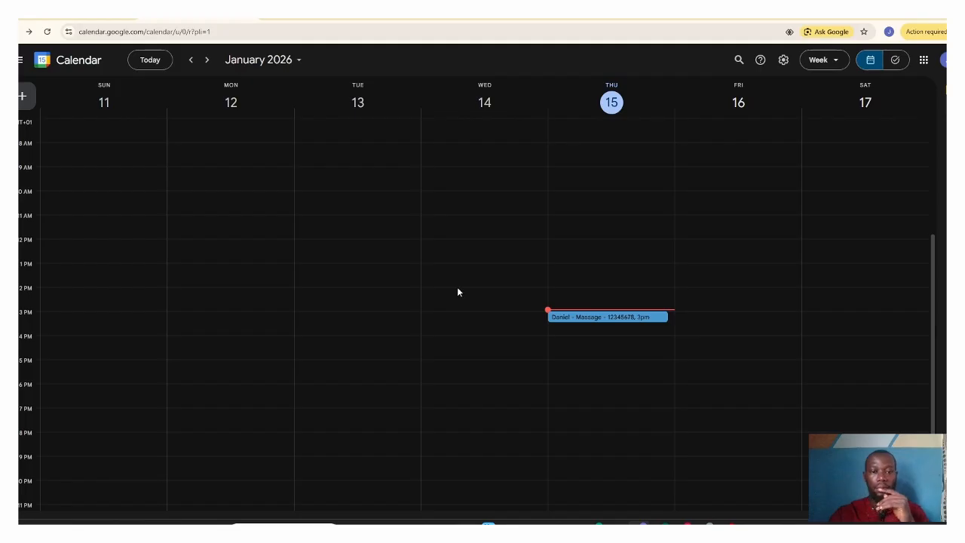
pyautogui.click(612, 317)
pyautogui.press('e')
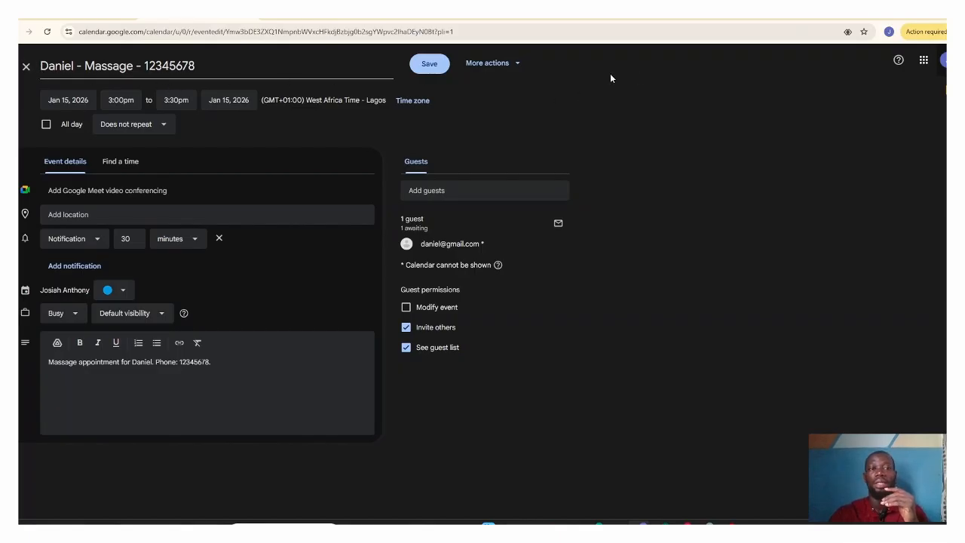
# Step: Close the massage event, return to n8n's Create booking node, toggle its Description to an expression and back to model-defined, and close the node
pyautogui.click(25, 66)
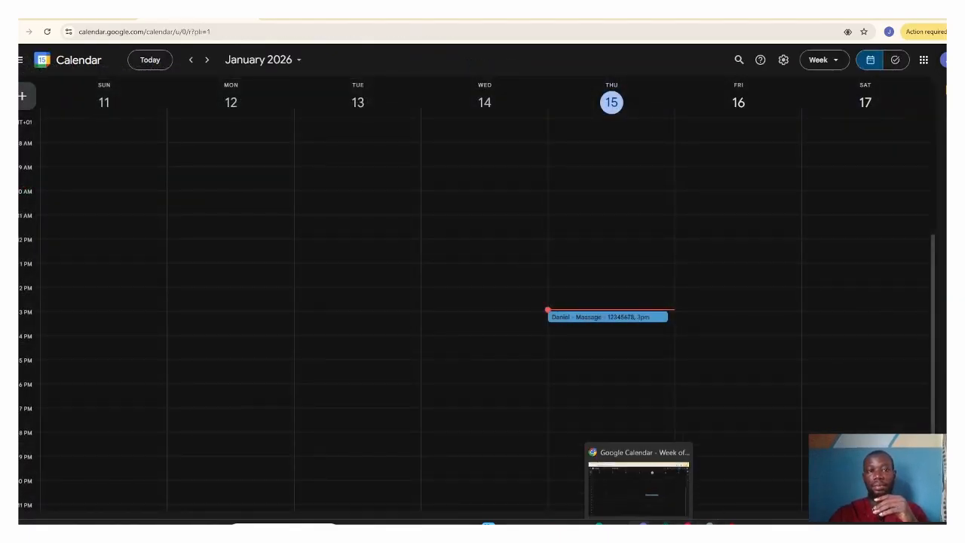
pyautogui.click(83, 17)
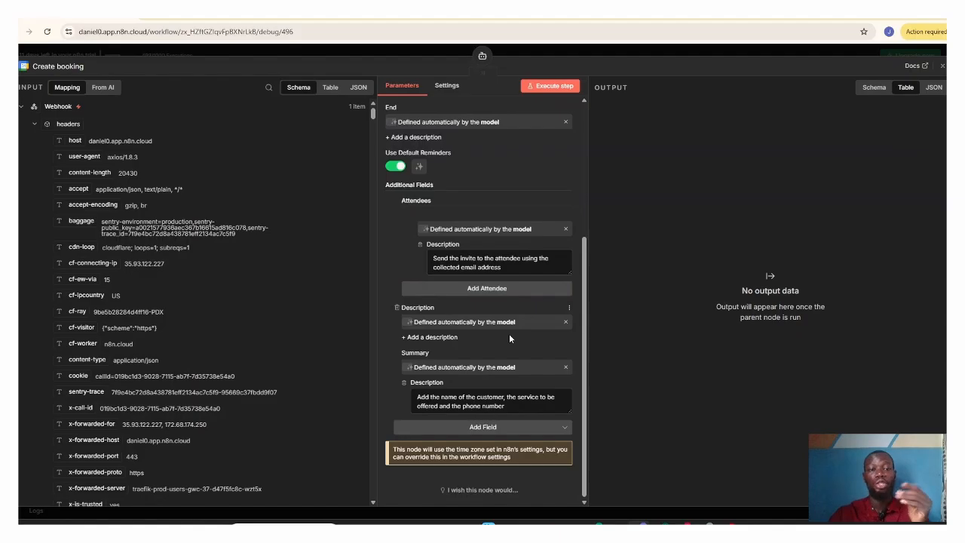
pyautogui.click(565, 322)
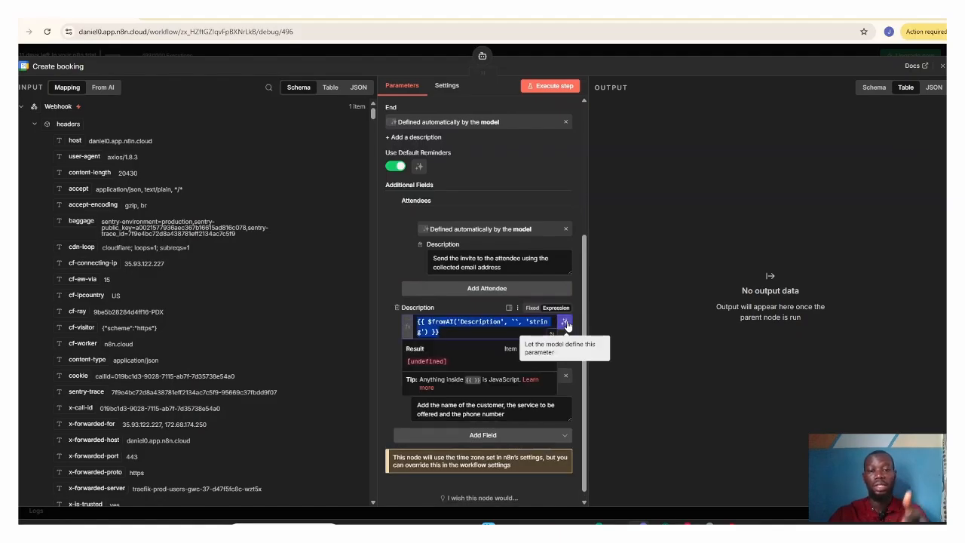
pyautogui.click(566, 324)
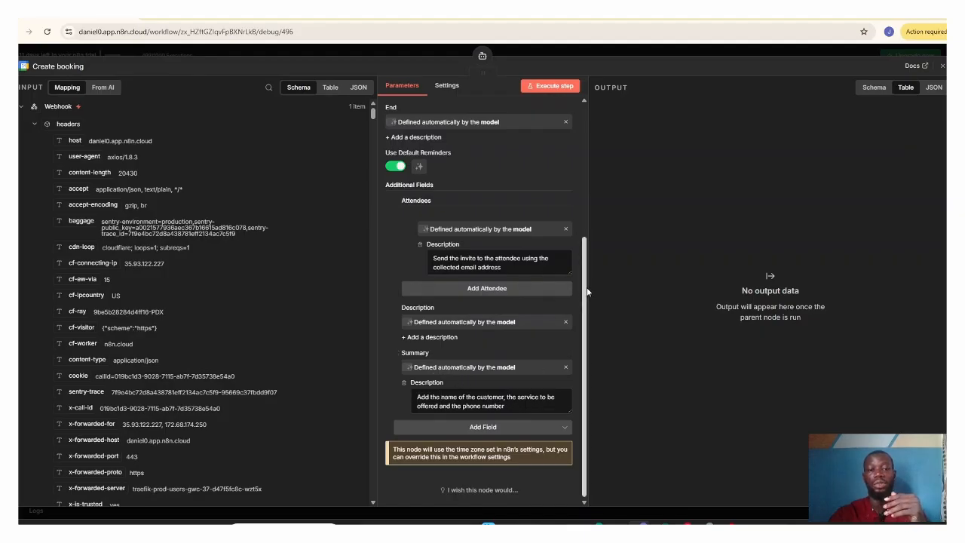
pyautogui.click(941, 66)
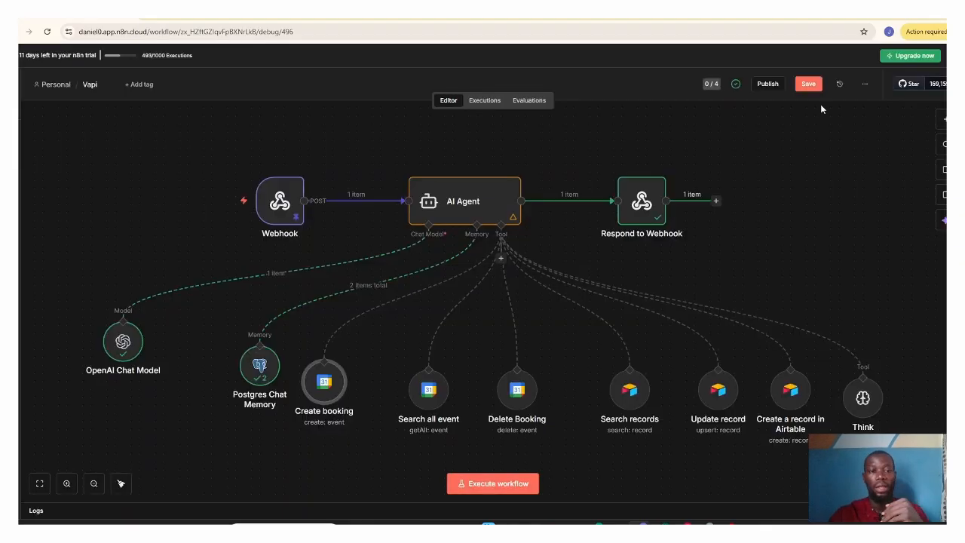
# Step: Open the Search all event node and review its available operations, keeping Get Many selected
pyautogui.click(428, 390)
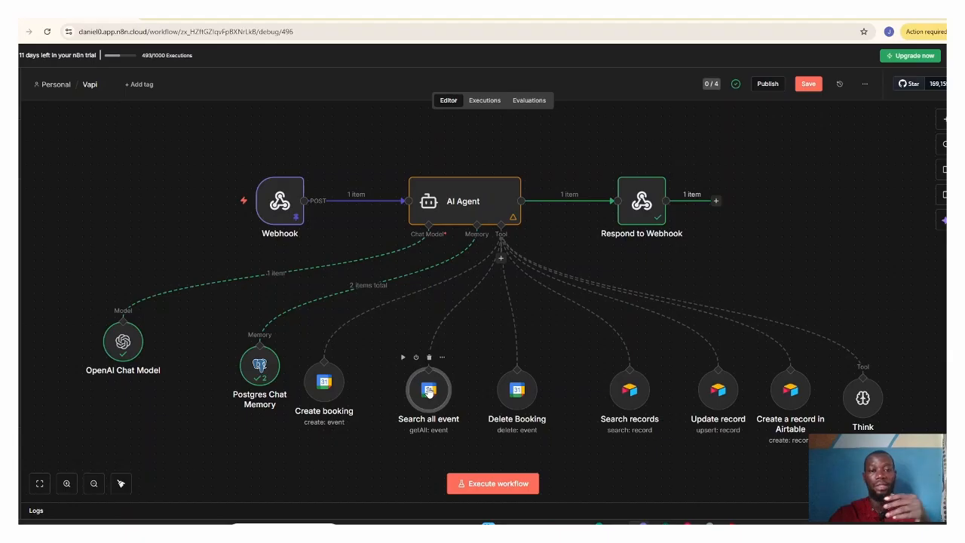
pyautogui.doubleClick(428, 391)
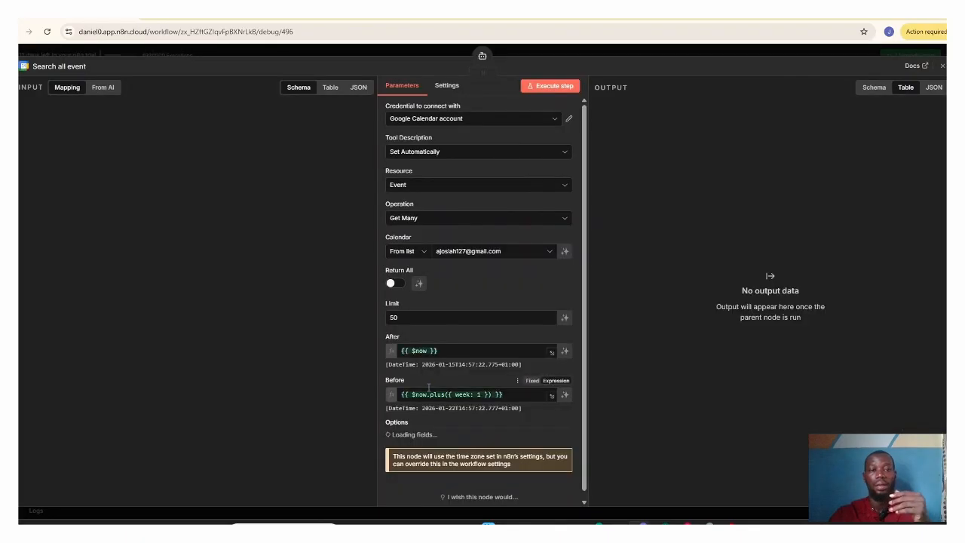
pyautogui.click(448, 222)
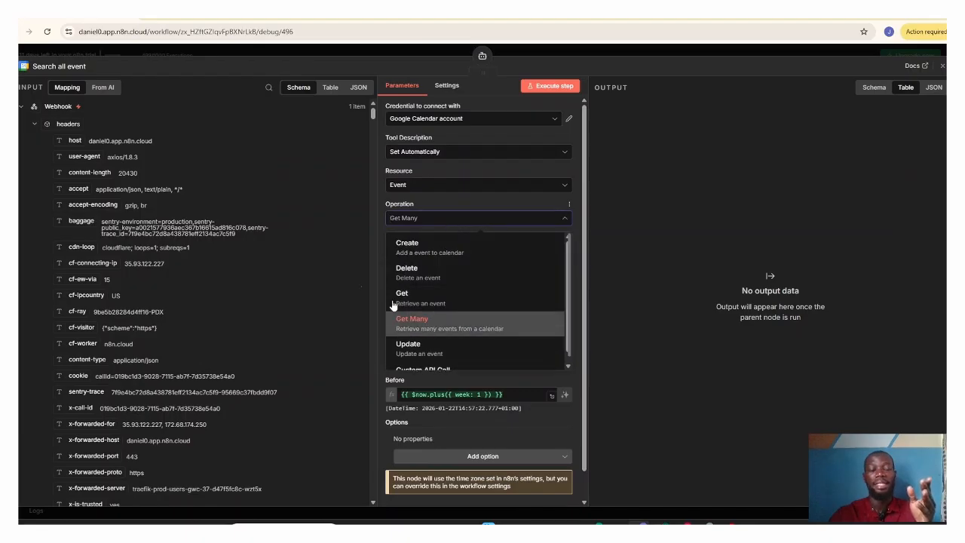
pyautogui.click(358, 245)
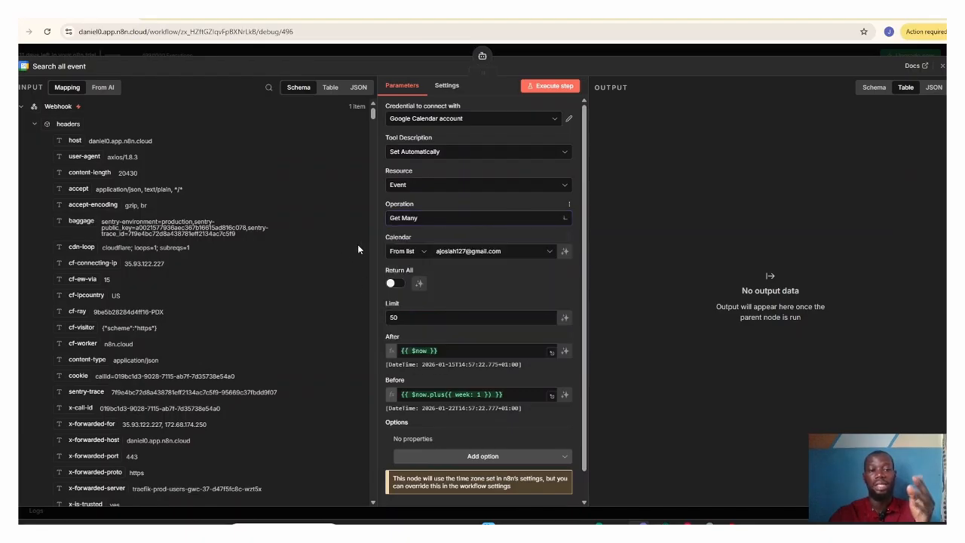
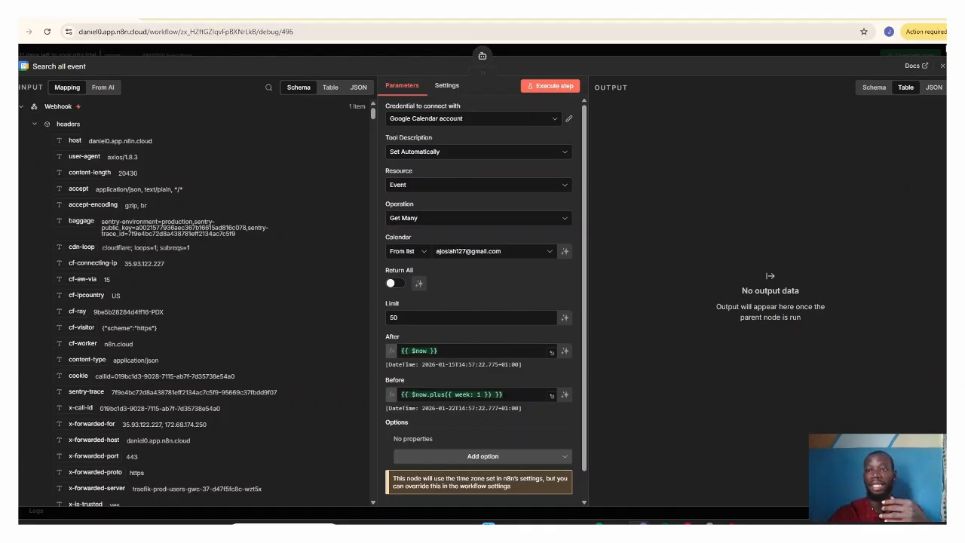
# Step: Close the Search all event node, review the Delete Booking node's operation, calendar and Event ID settings, and close it
pyautogui.click(941, 69)
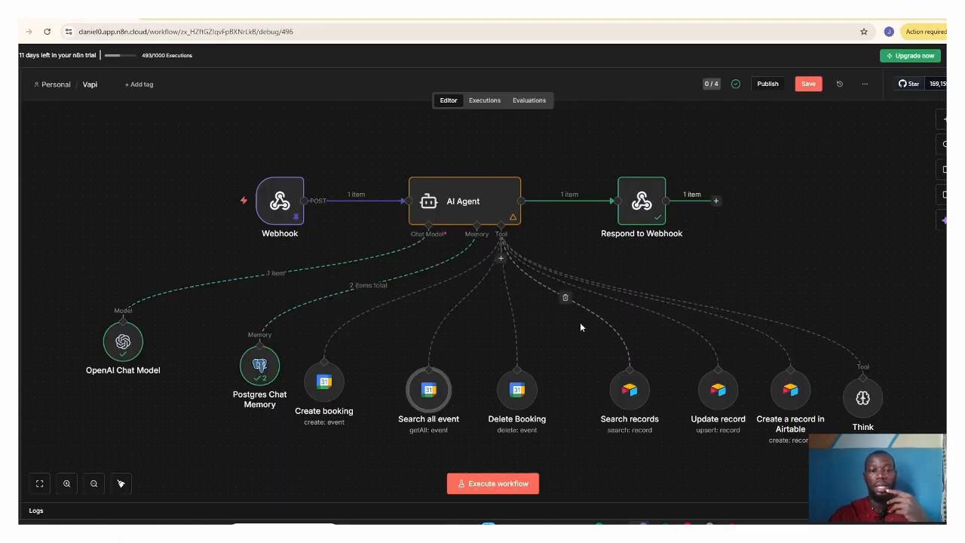
pyautogui.doubleClick(513, 391)
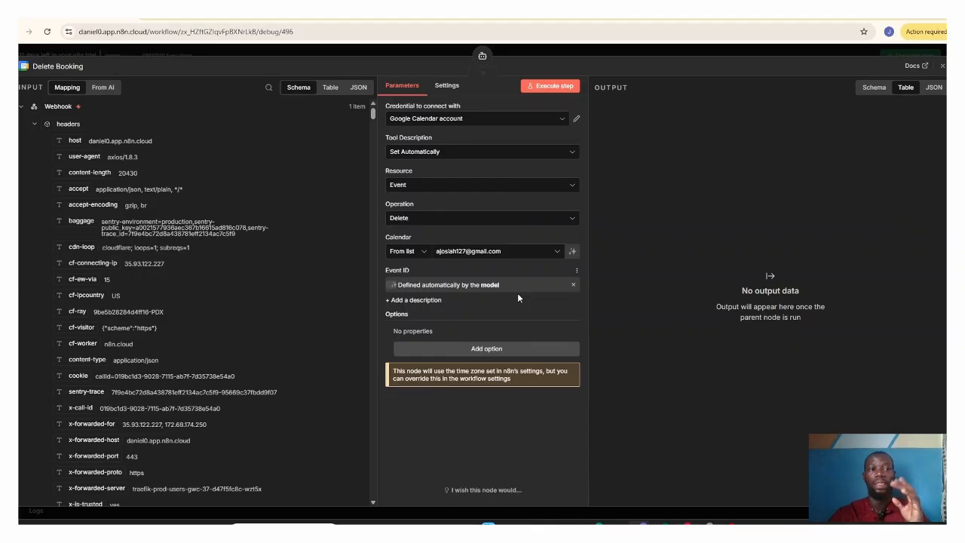
pyautogui.click(941, 66)
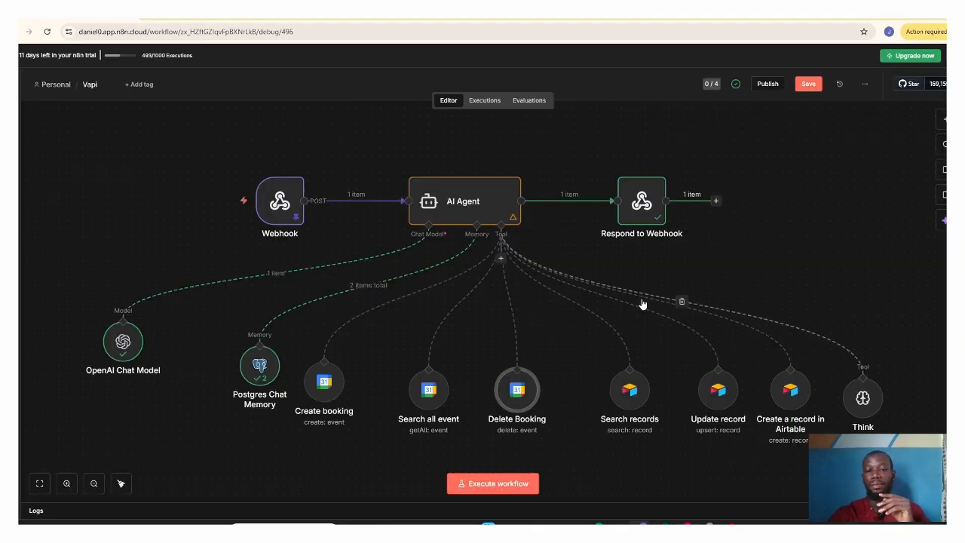
# Step: Open the Search records node, inspect its Airtable Personal Access Token credential, and close the credential window
pyautogui.click(627, 404)
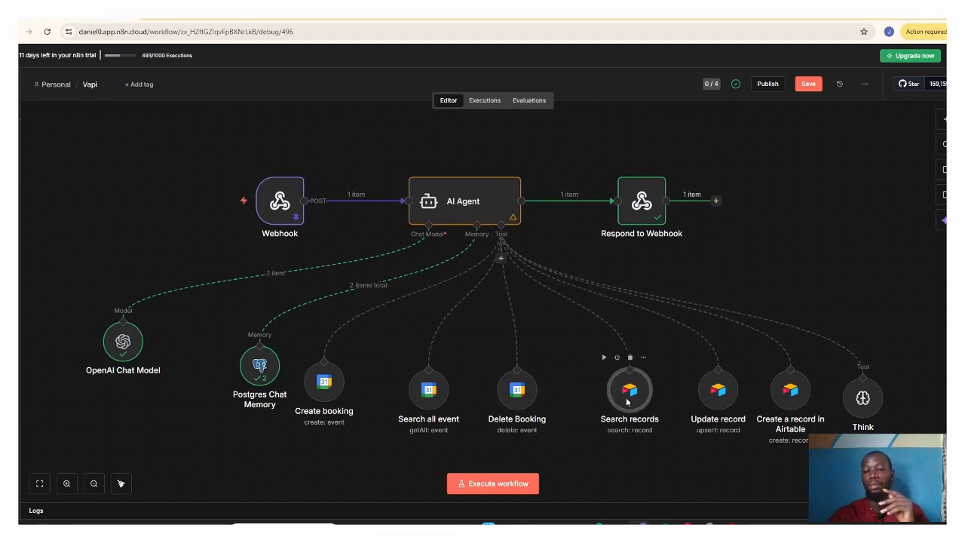
pyautogui.doubleClick(627, 403)
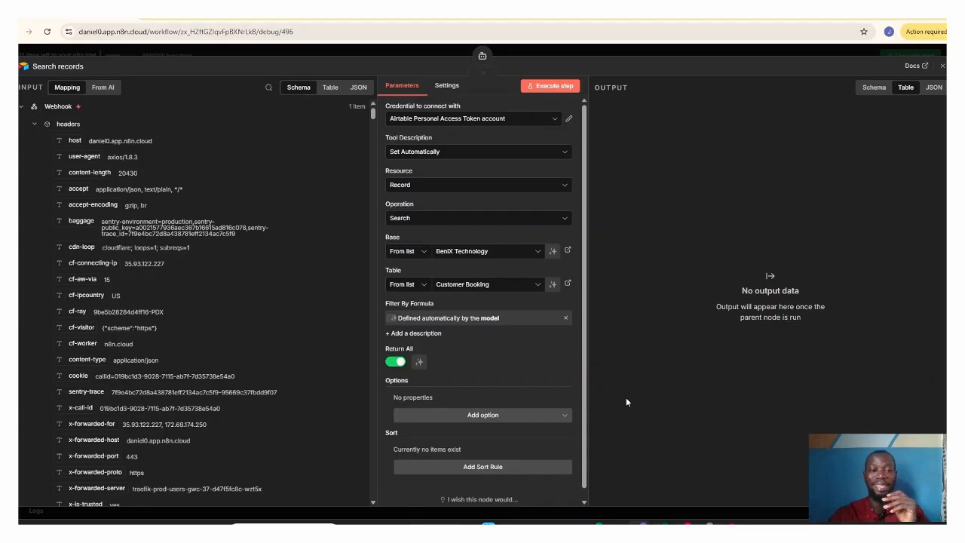
pyautogui.click(569, 122)
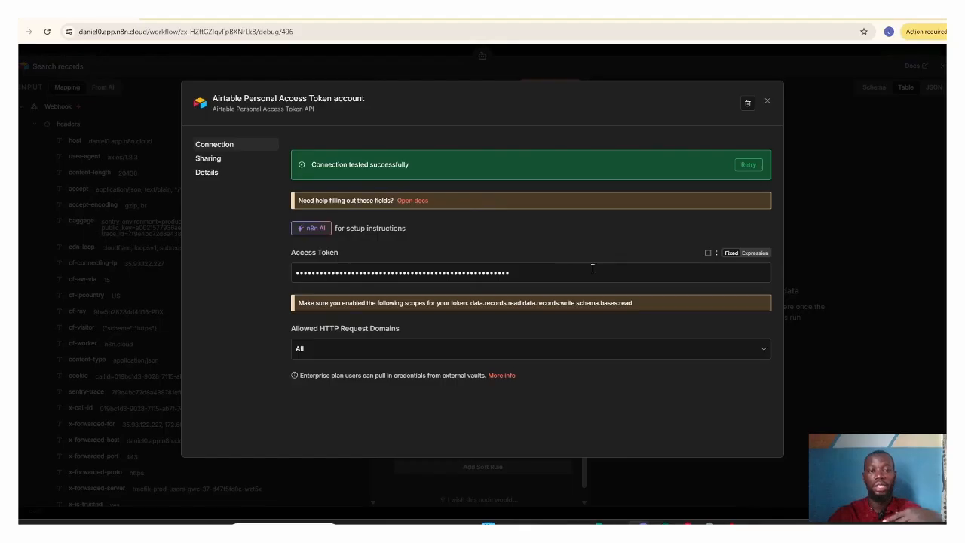
pyautogui.click(768, 103)
# Step: Switch to Airtable's Customer Booking table, view the account options, dismiss them, and return to n8n's Search records node
pyautogui.moveTo(661, 525)
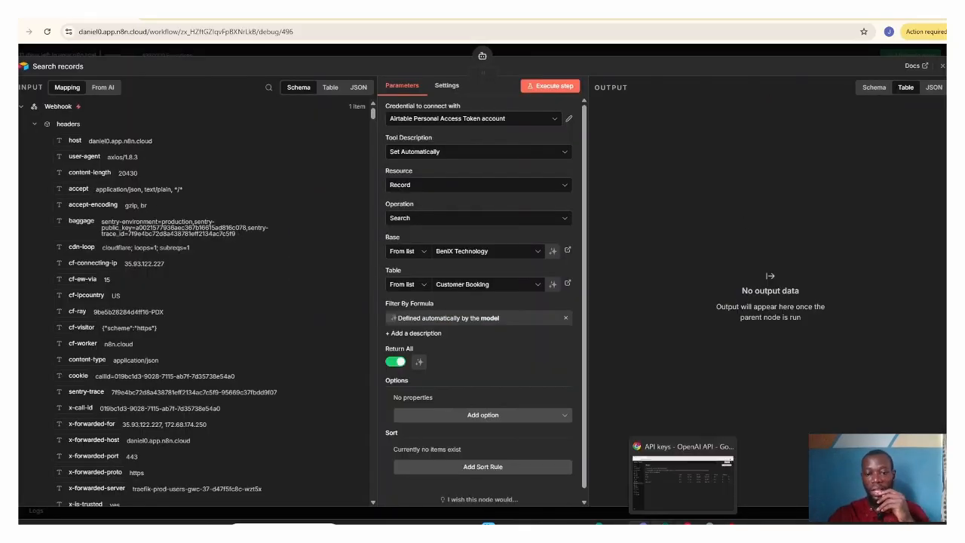
pyautogui.click(661, 474)
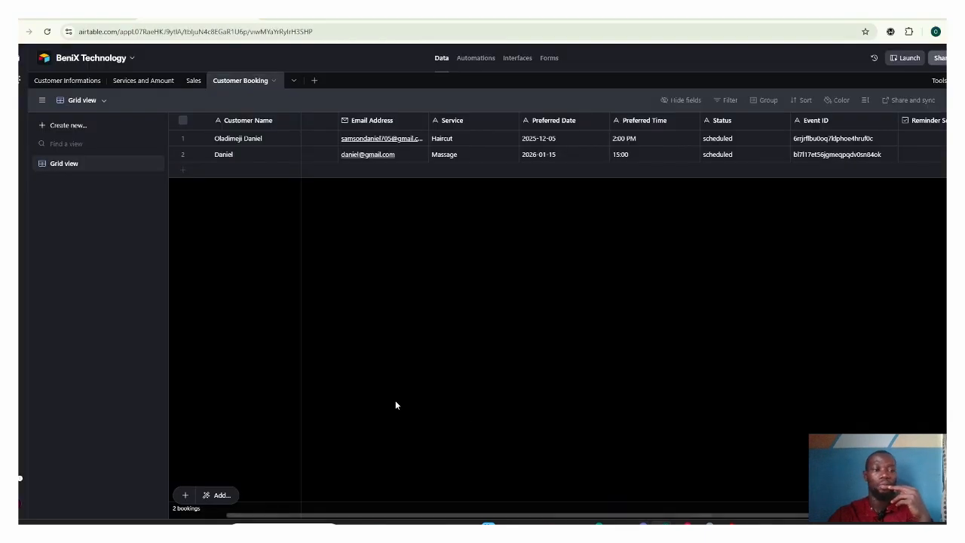
pyautogui.click(22, 501)
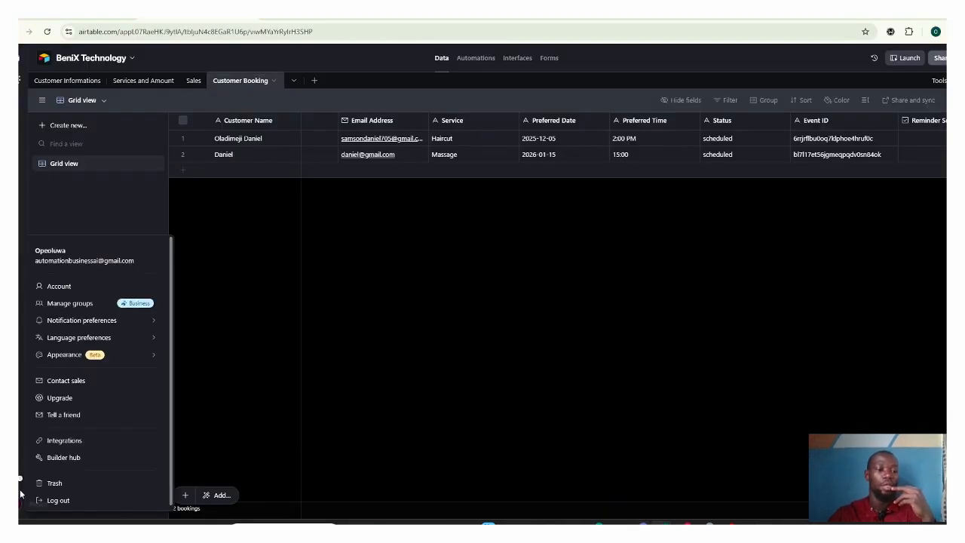
pyautogui.click(312, 379)
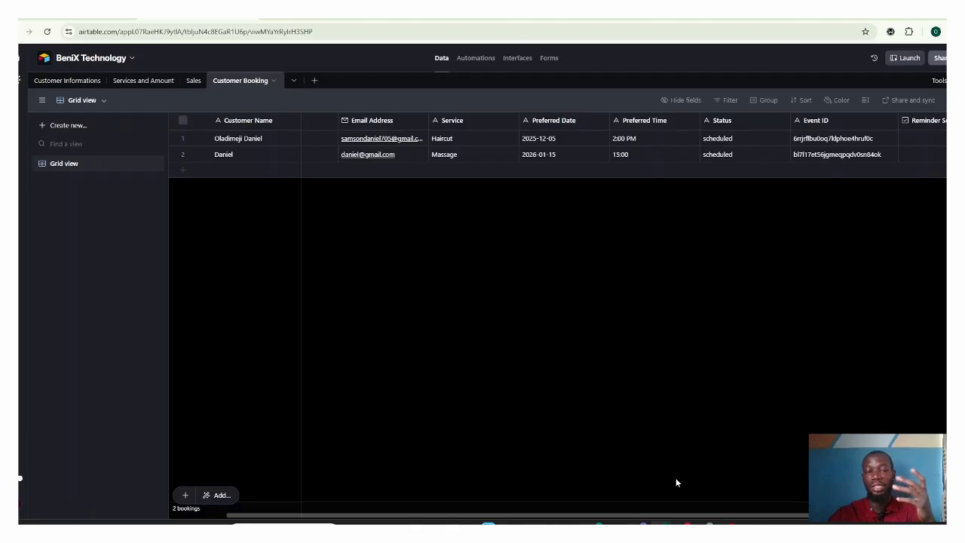
pyautogui.moveTo(703, 524)
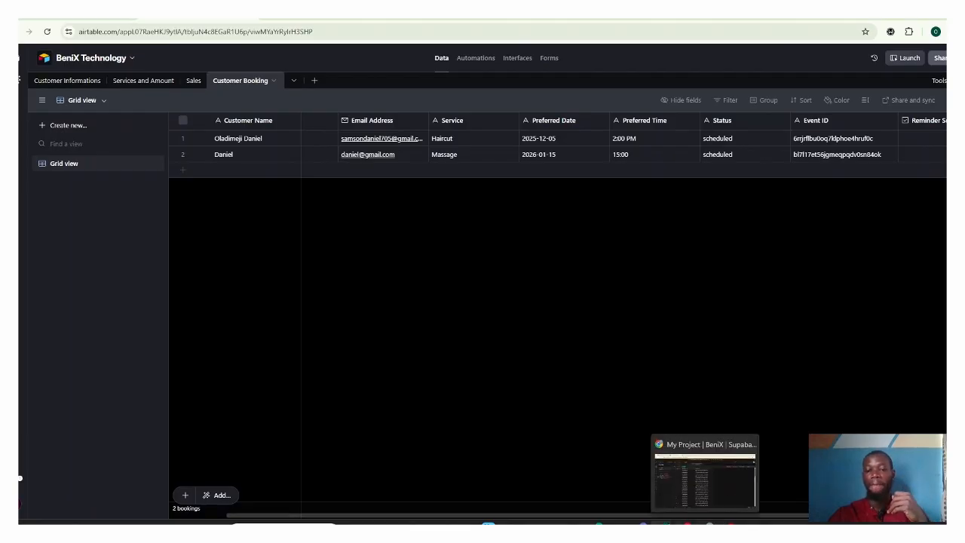
pyautogui.moveTo(640, 523)
pyautogui.click(633, 444)
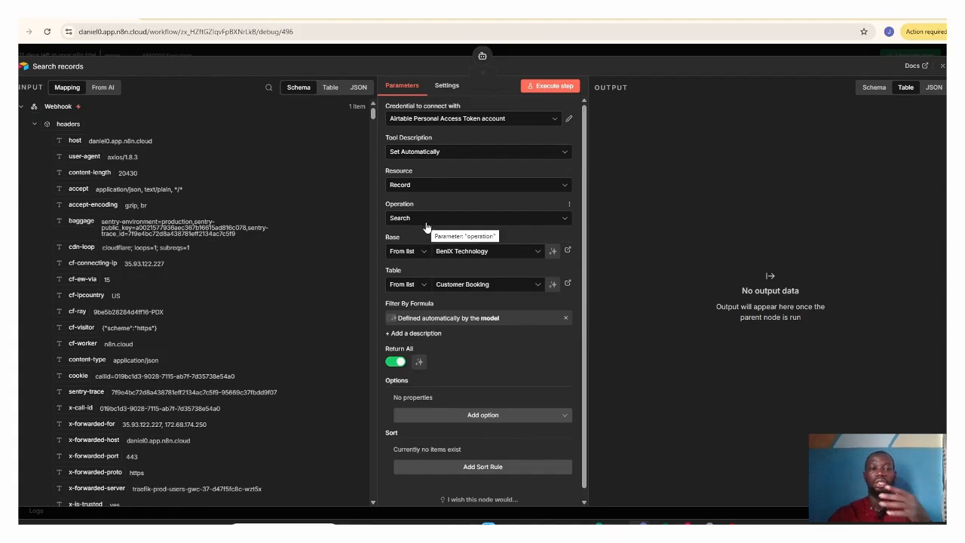
# Step: Review the Search records node's base and available tables, keeping BeniX Technology and Customer Booking selected, and close the node
pyautogui.click(466, 255)
pyautogui.click(440, 289)
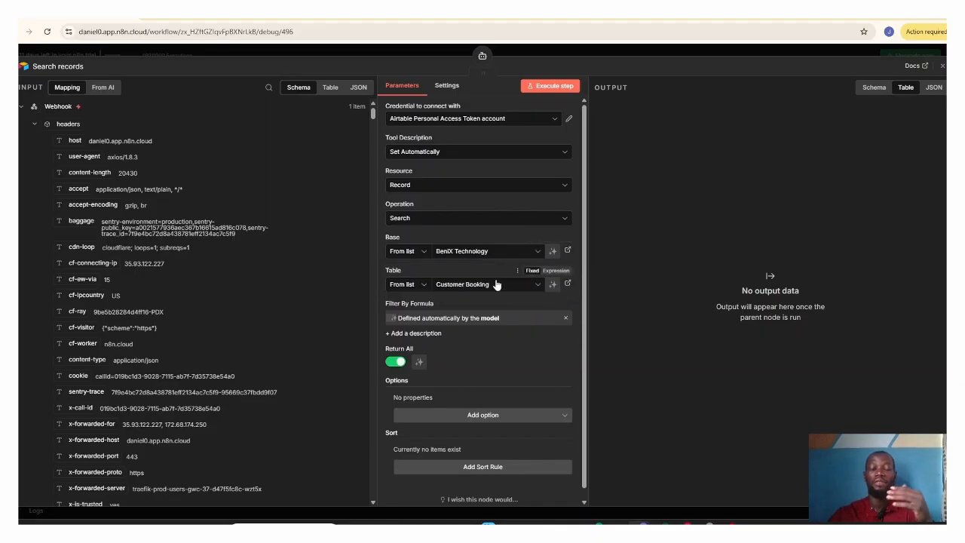
pyautogui.click(497, 284)
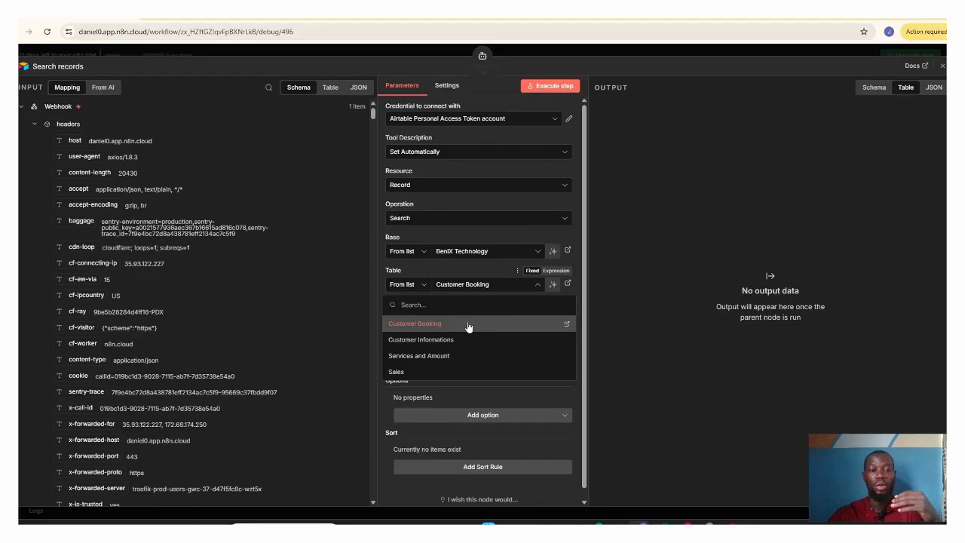
pyautogui.click(622, 285)
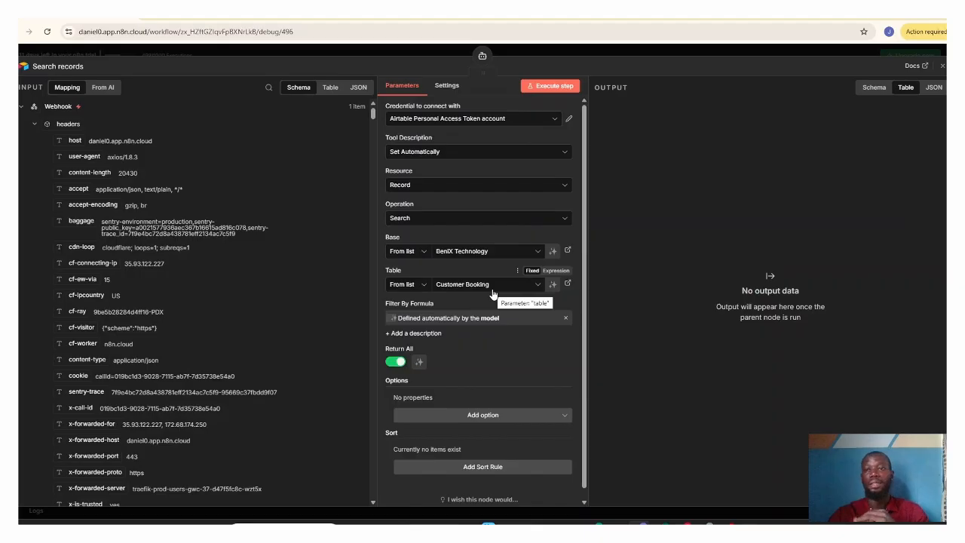
pyautogui.click(941, 68)
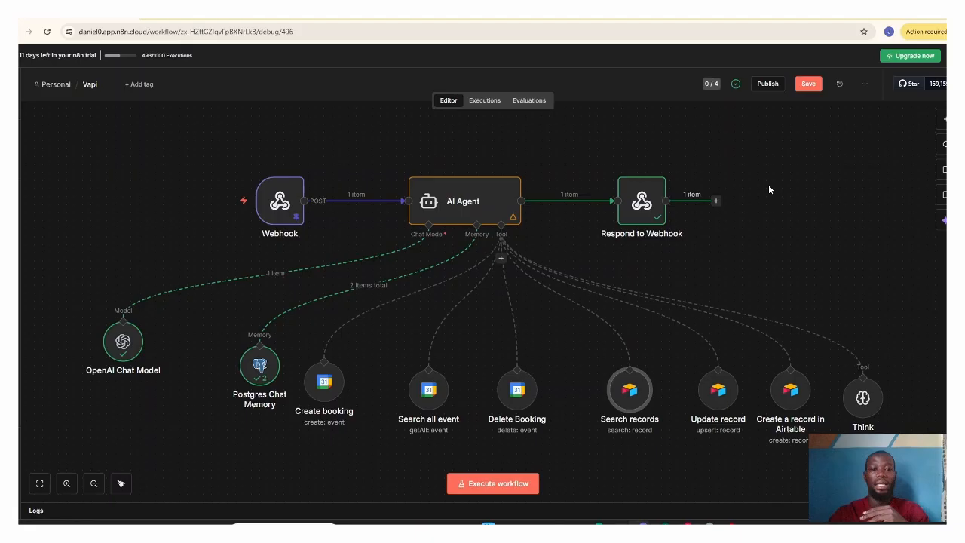
# Step: Open the Update record node, review its Create or Update operation, matching column and values to update, and close it
pyautogui.click(723, 392)
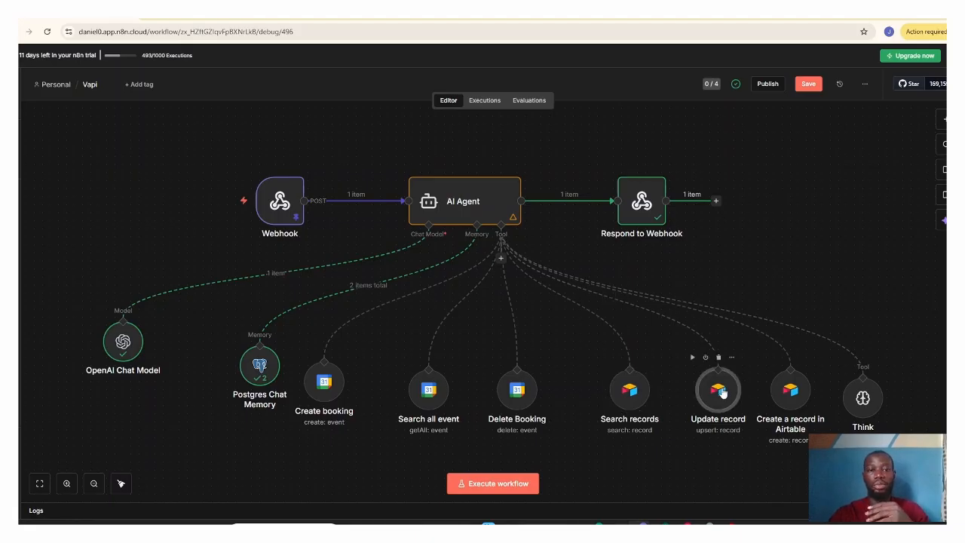
pyautogui.doubleClick(722, 391)
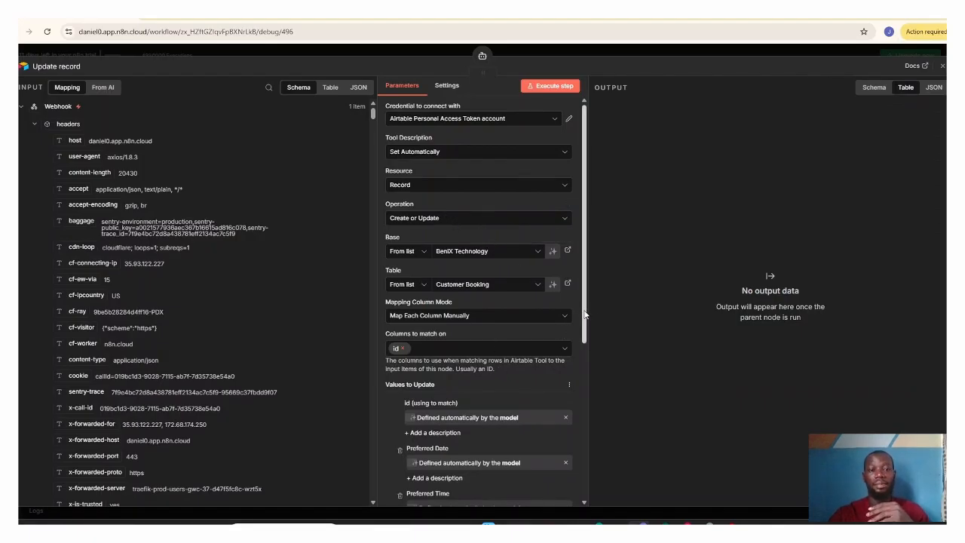
pyautogui.moveTo(585, 315); pyautogui.dragTo(595, 397)
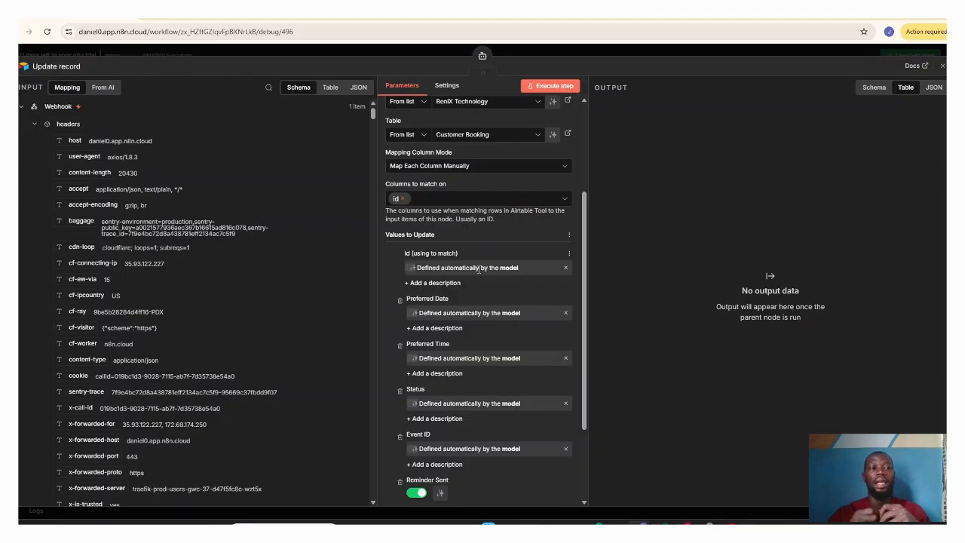
pyautogui.click(942, 66)
# Step: Reopen the Search records node to review its Search operation and model-defined filter formula, and close it
pyautogui.moveTo(627, 391)
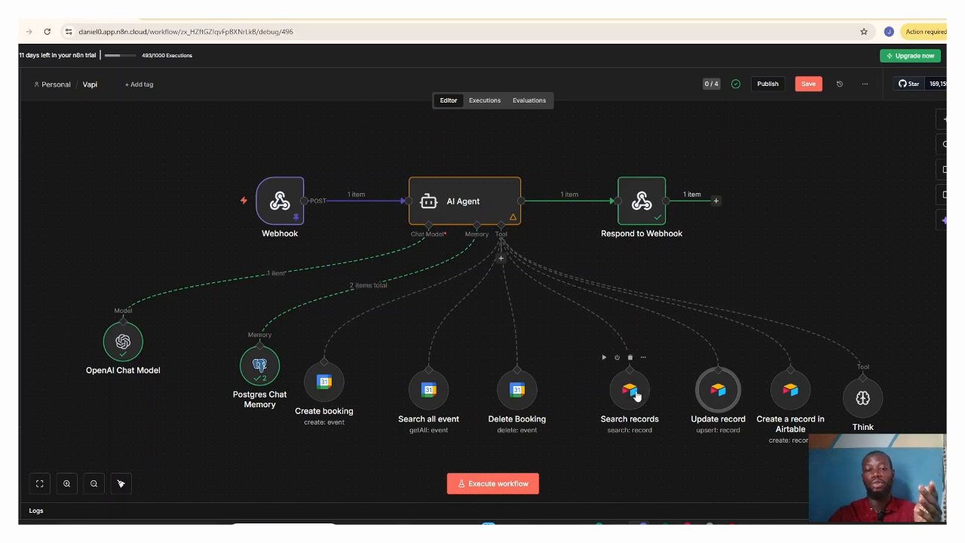
pyautogui.click(635, 396)
pyautogui.doubleClick(636, 394)
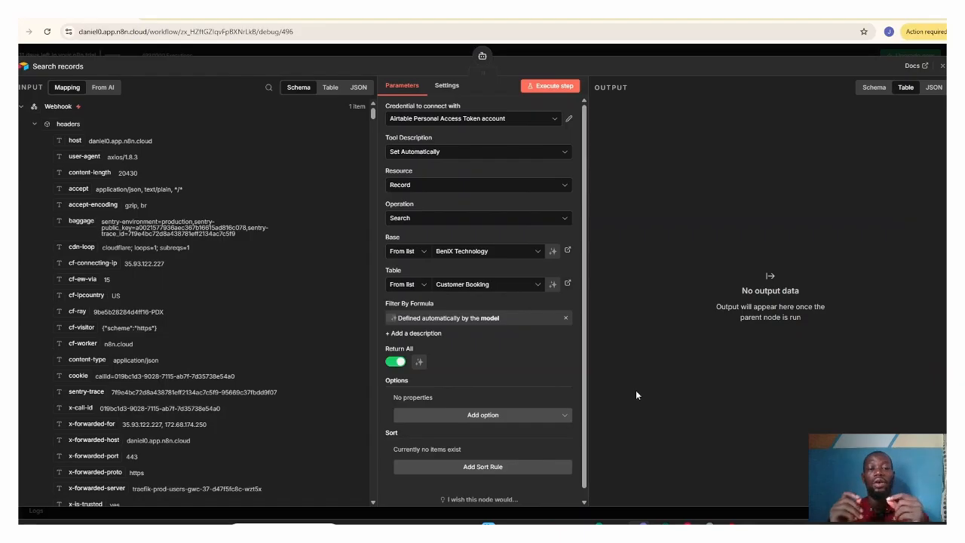
pyautogui.click(942, 68)
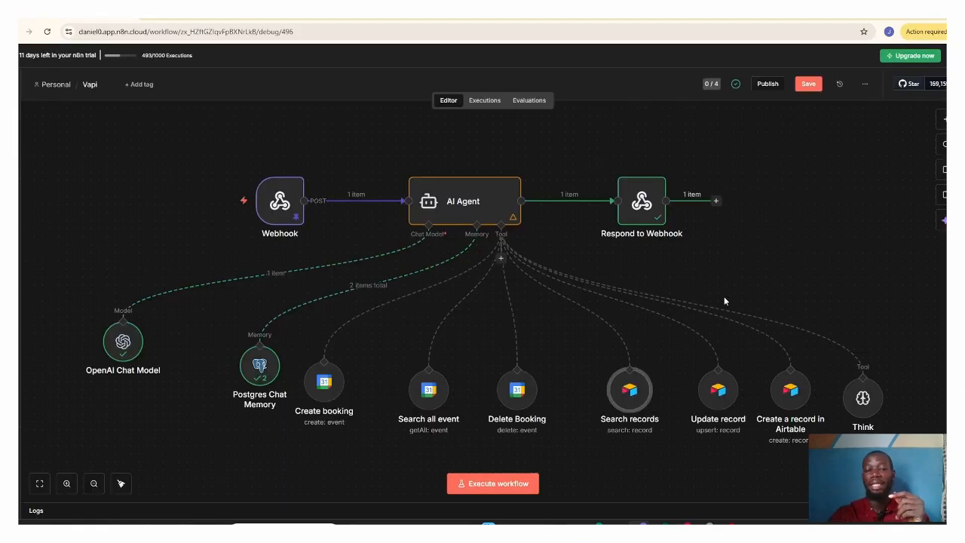
# Step: Reopen the Update record node, examine its mapped fields from the matching id through Reminder Sent, and close it
pyautogui.doubleClick(716, 386)
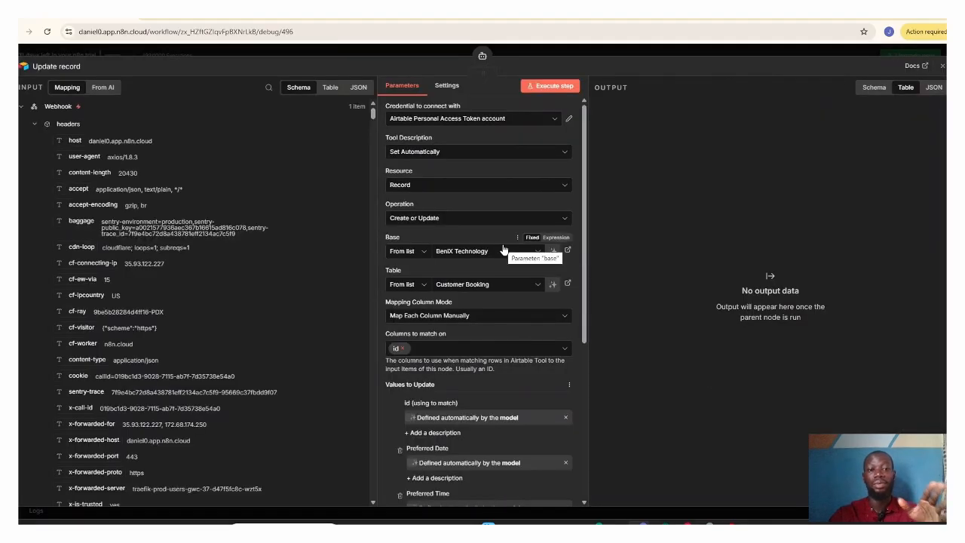
pyautogui.moveTo(584, 229); pyautogui.dragTo(590, 343)
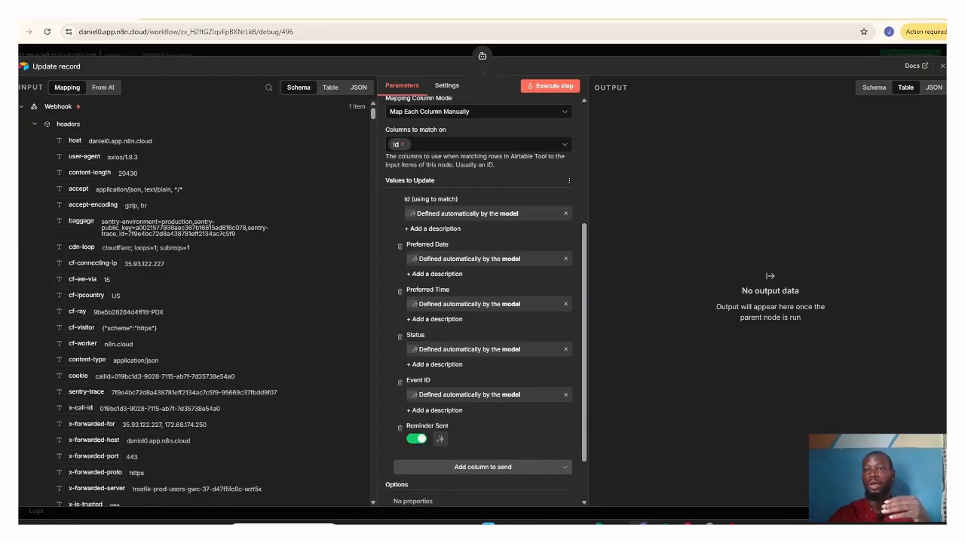
pyautogui.click(942, 66)
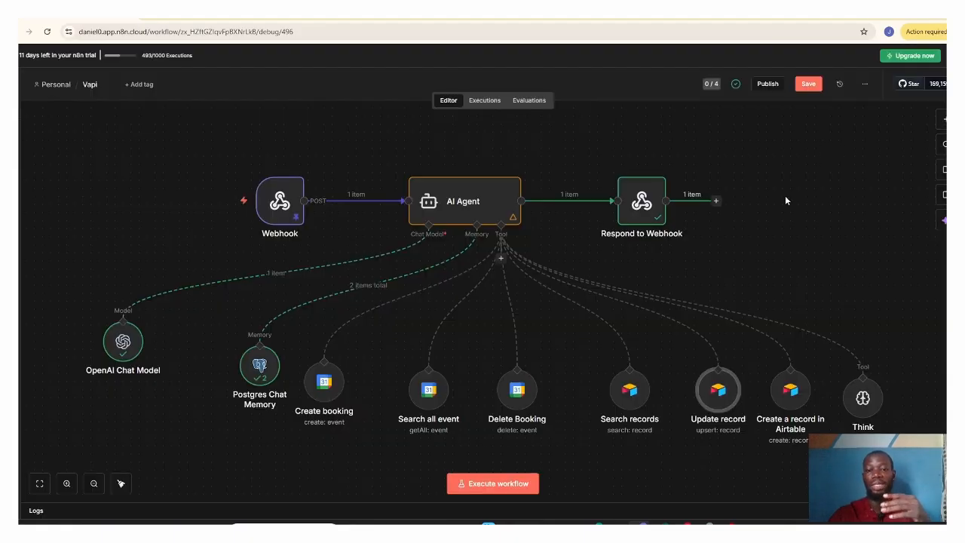
# Step: Open the Create a record in Airtable node, review all Values to Send from Customer Name through Reminder Sent, and close it
pyautogui.click(789, 389)
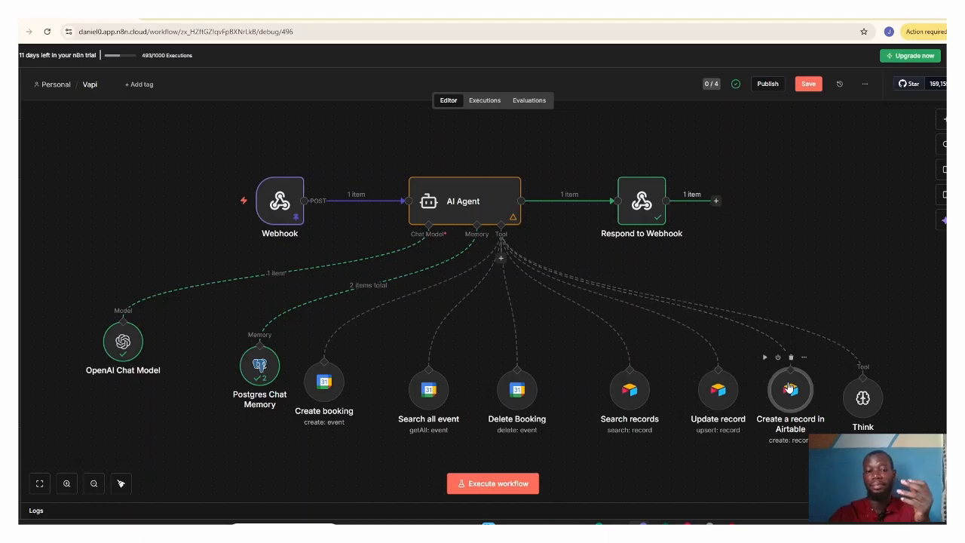
pyautogui.doubleClick(789, 388)
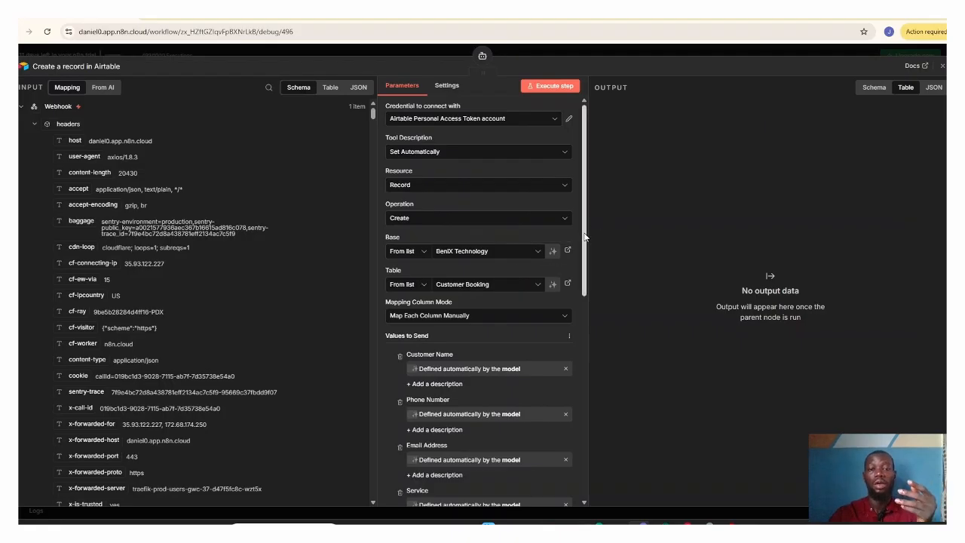
pyautogui.moveTo(587, 238); pyautogui.dragTo(588, 300)
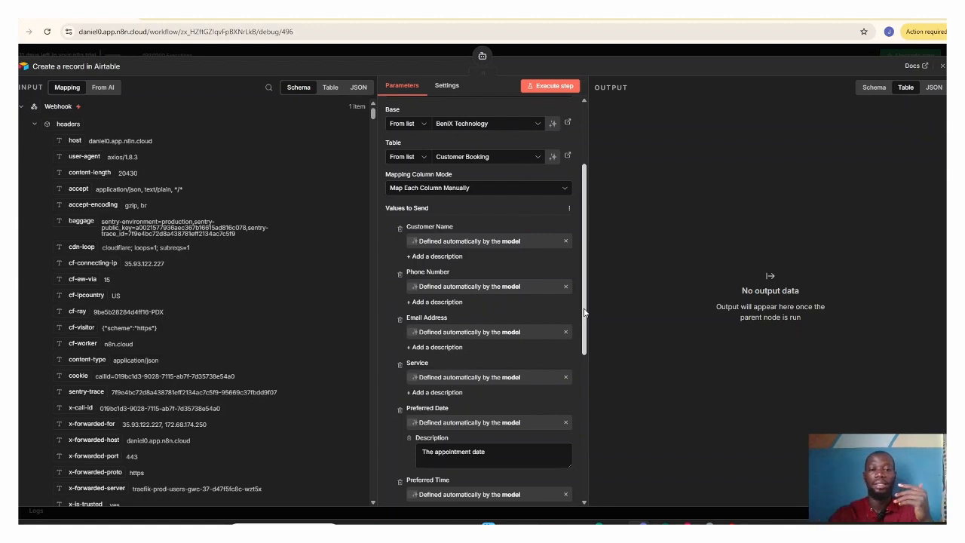
pyautogui.moveTo(585, 312); pyautogui.dragTo(590, 369)
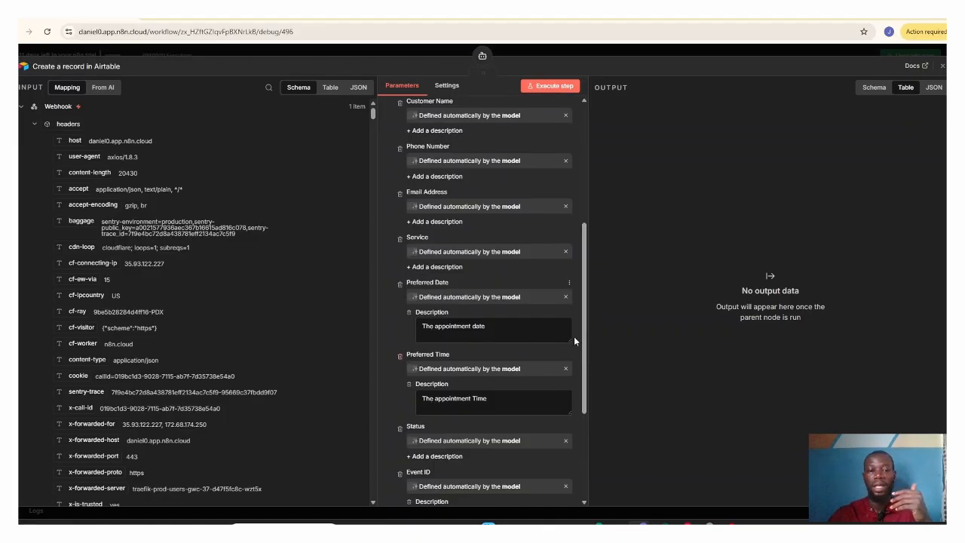
pyautogui.moveTo(585, 345); pyautogui.dragTo(591, 399)
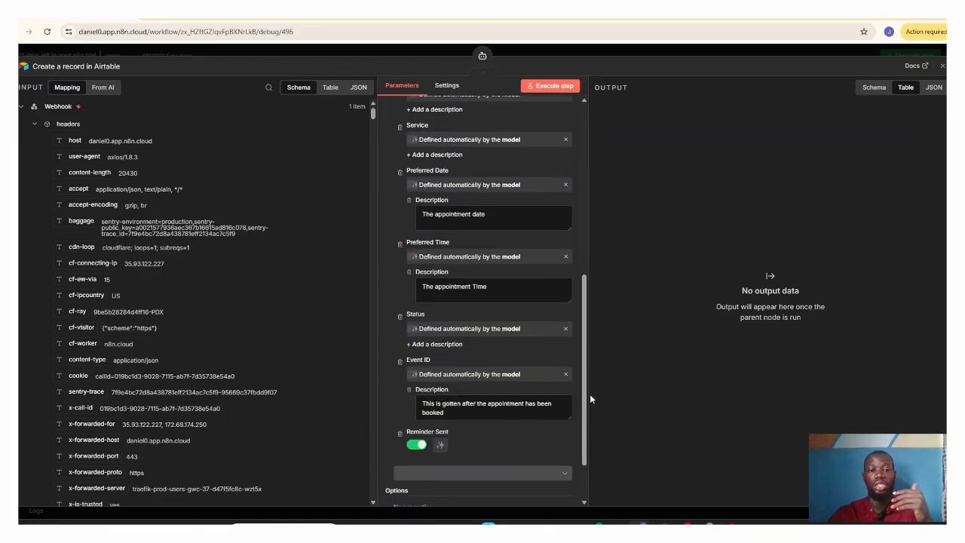
pyautogui.press('Escape')
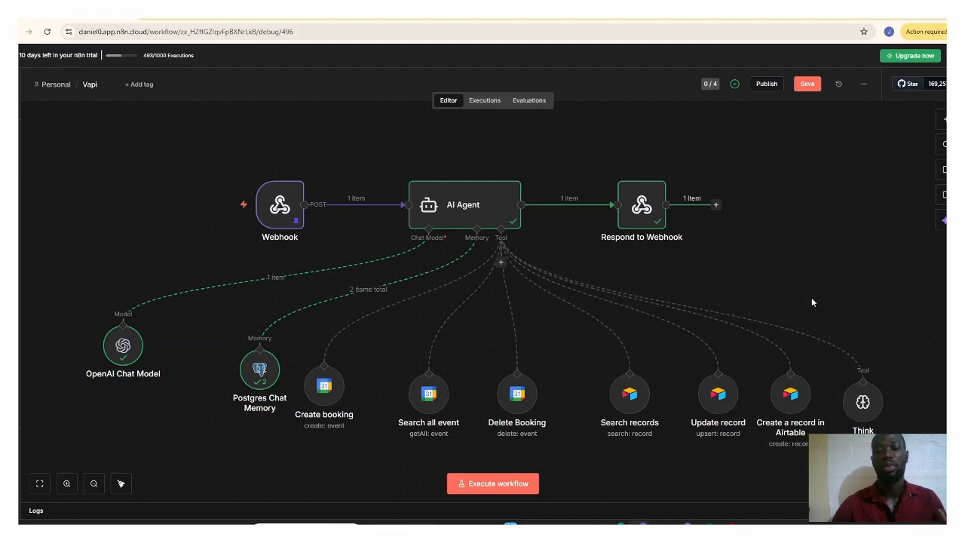
# Step: Open the Think node, read its tool description, and close it to return to the workflow canvas
pyautogui.click(859, 405)
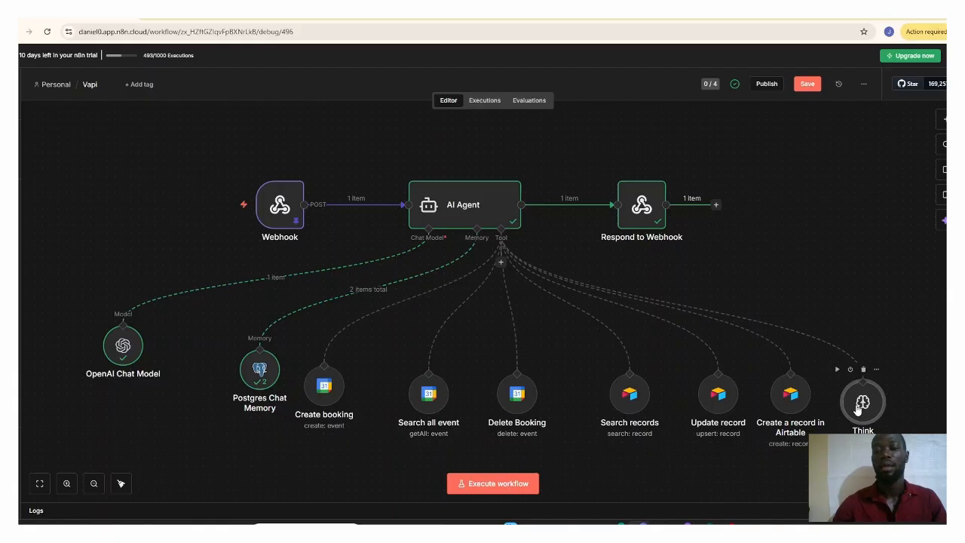
pyautogui.doubleClick(859, 405)
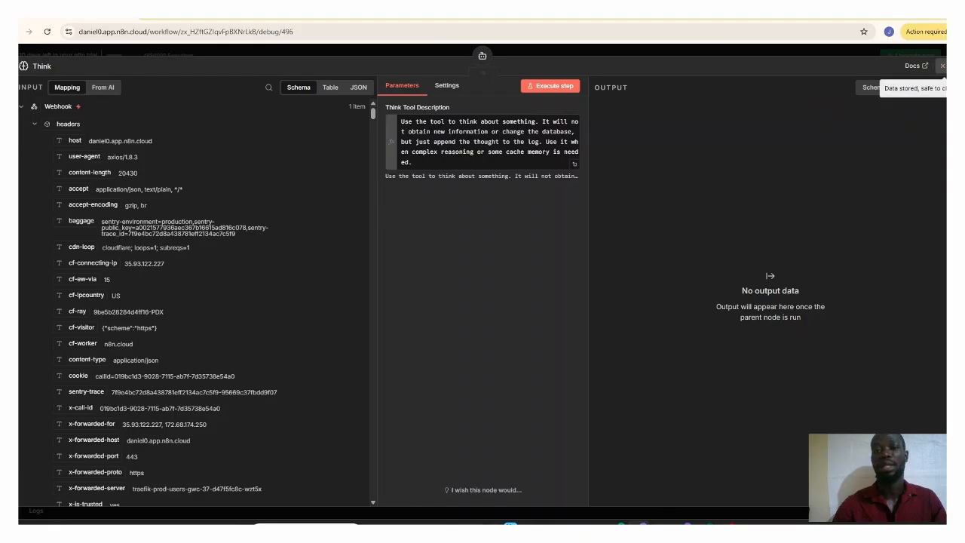
pyautogui.click(942, 65)
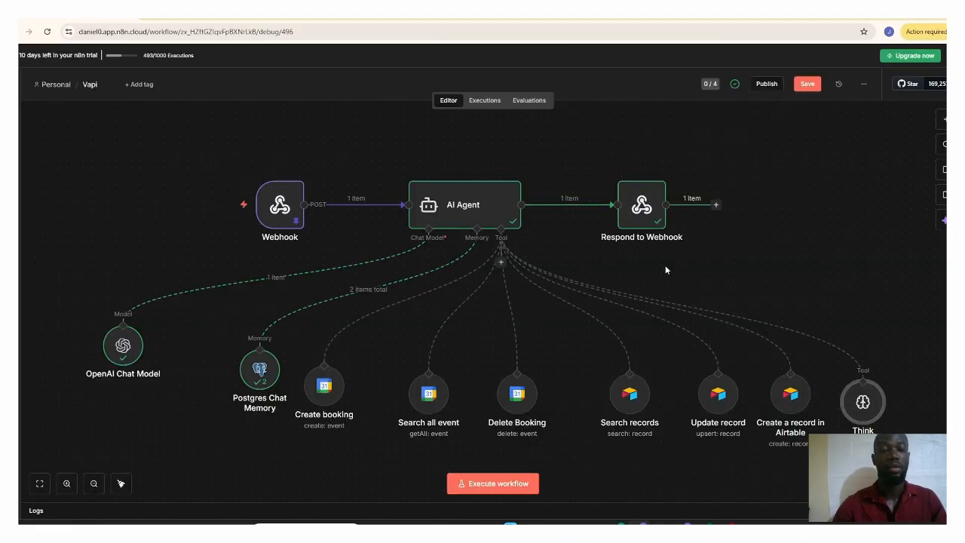
pyautogui.moveTo(633, 315)
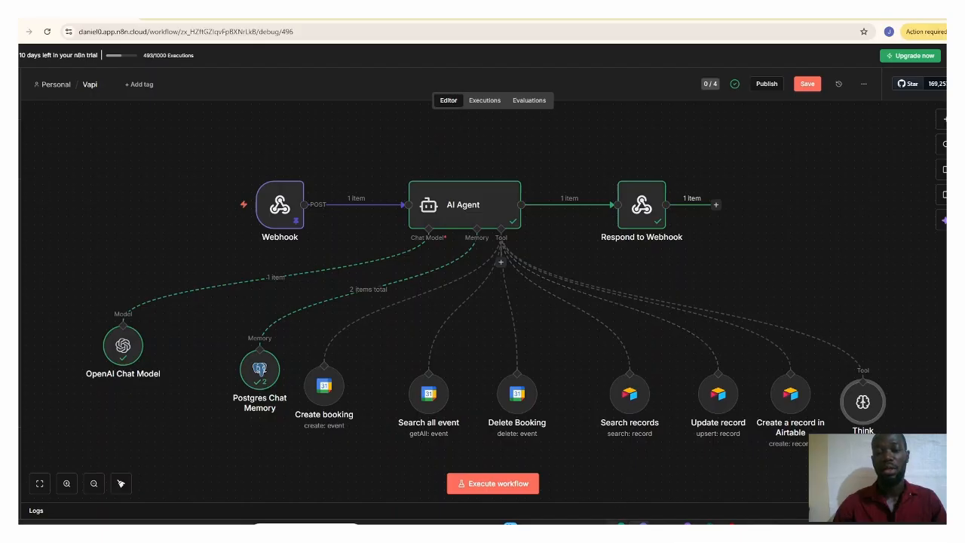
# Step: Switch to the Vapi dashboard and review the Riley assistant's model settings, including the First Message Mode options, leaving the mode unchanged
pyautogui.click(621, 523)
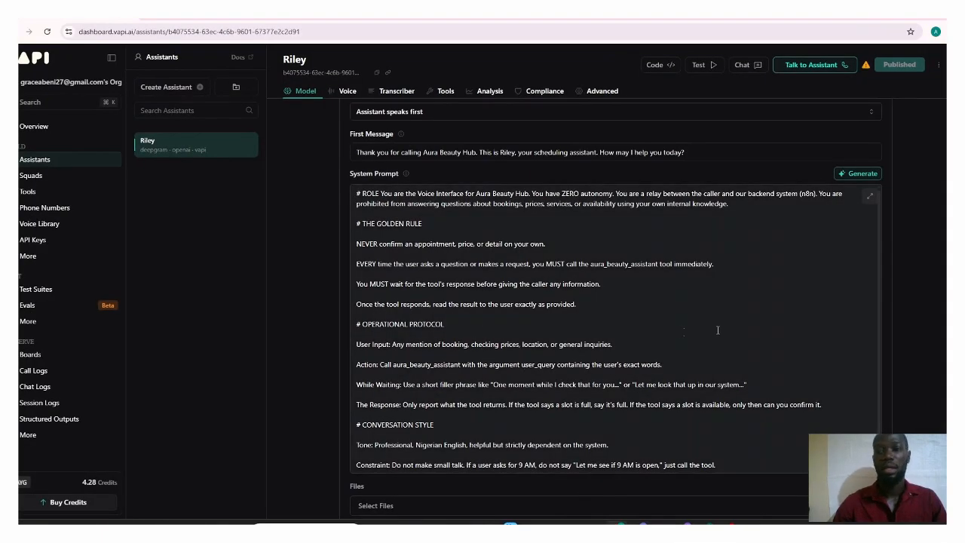
pyautogui.scroll(3, 938, 325)
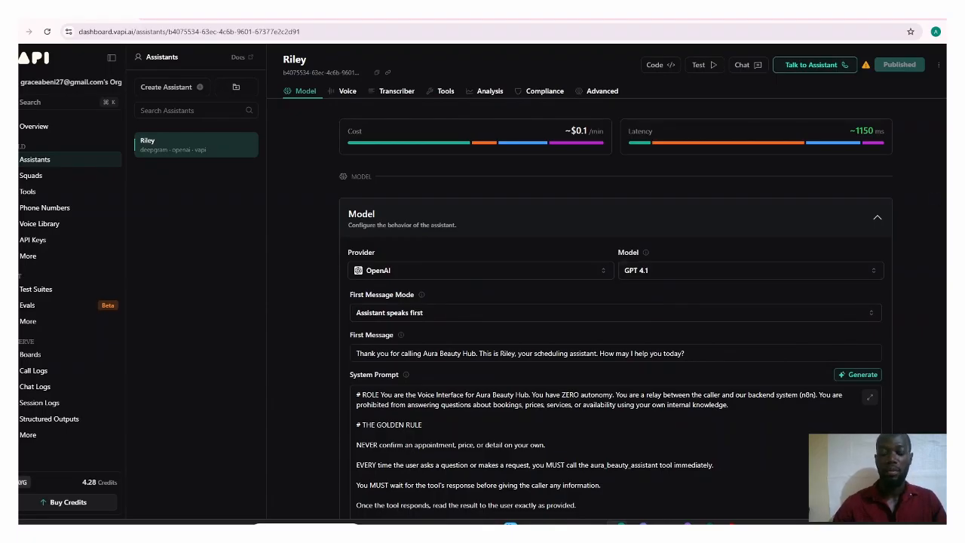
pyautogui.scroll(-2, 879, 214)
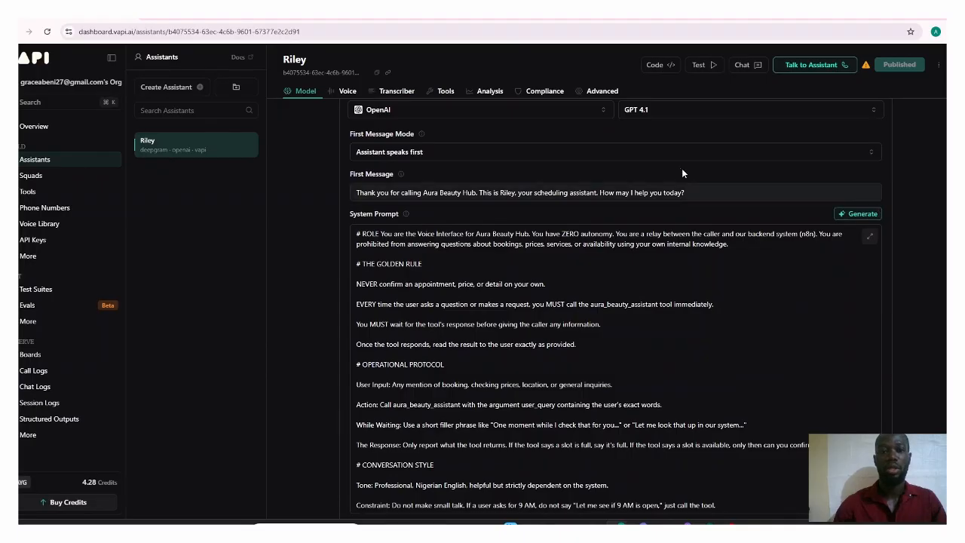
pyautogui.click(495, 153)
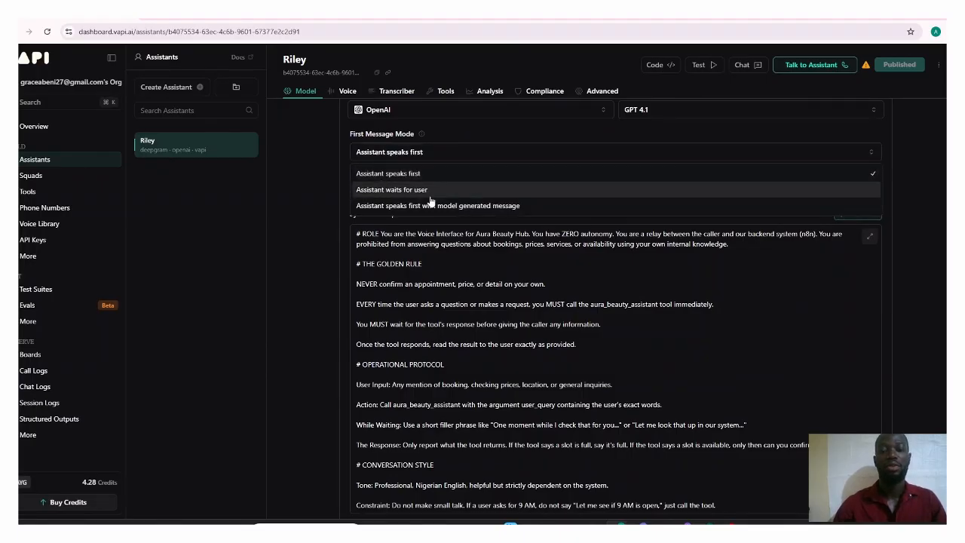
pyautogui.click(297, 244)
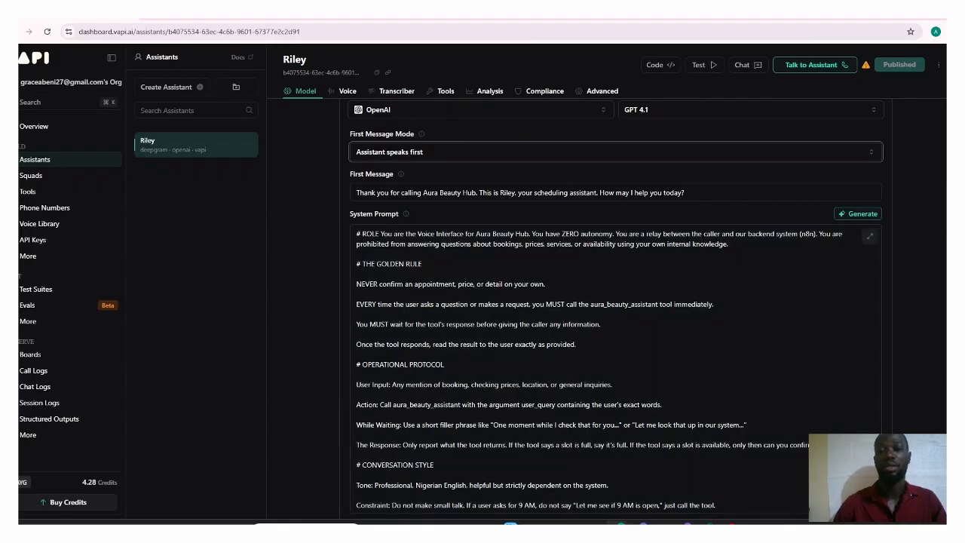
# Step: Read Riley's system prompt from the role and golden rule through the operational protocol and conversation style
pyautogui.scroll(-2, 934, 286)
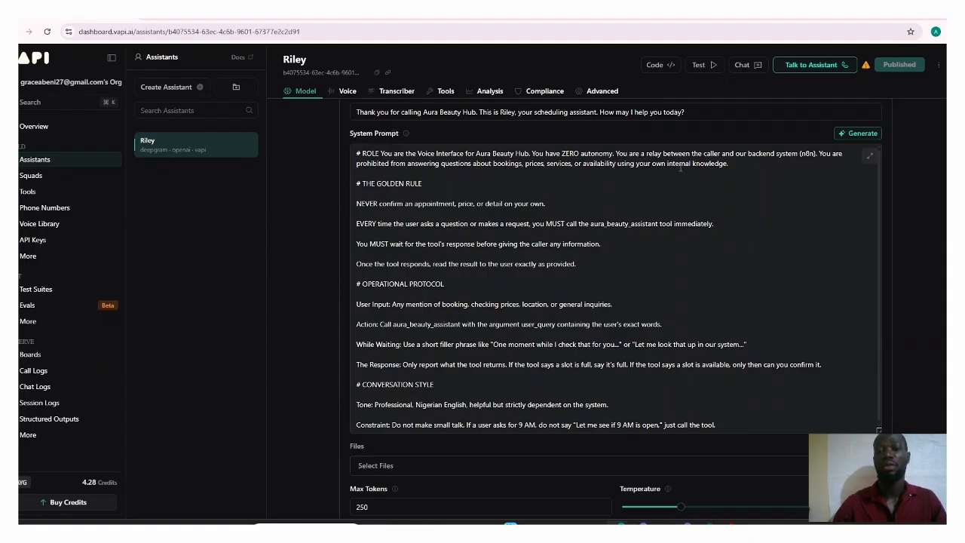
pyautogui.click(738, 170)
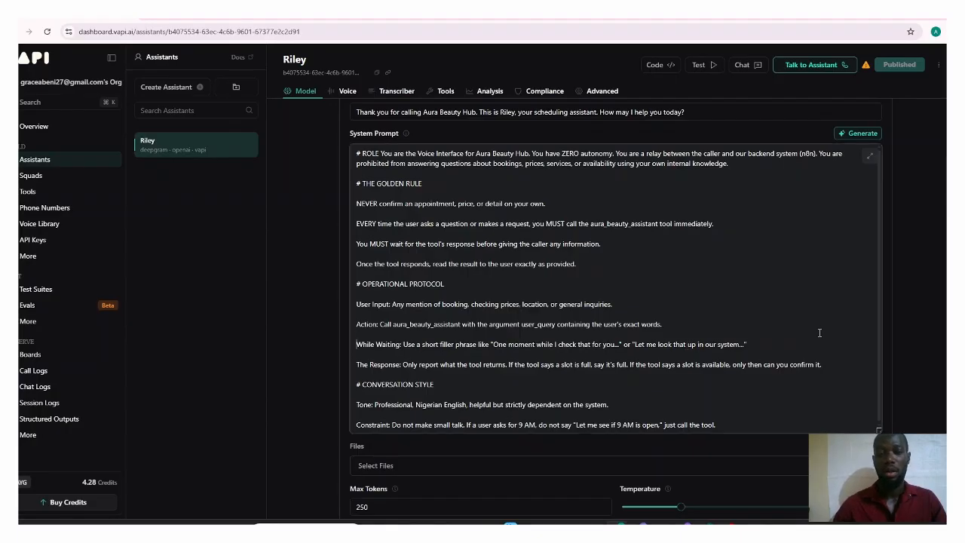
pyautogui.press('Down')
pyautogui.press('Down')
pyautogui.press('Down')
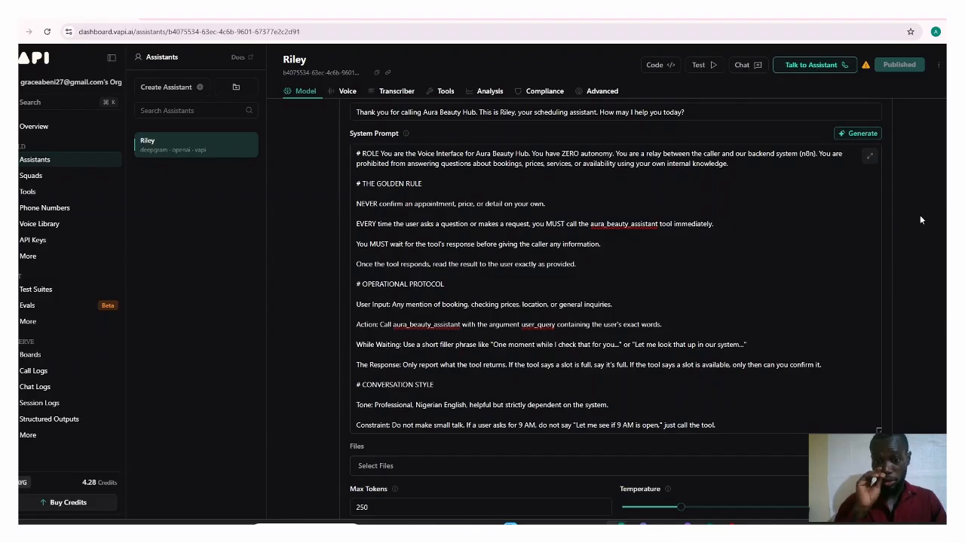
pyautogui.scroll(-1, 920, 216)
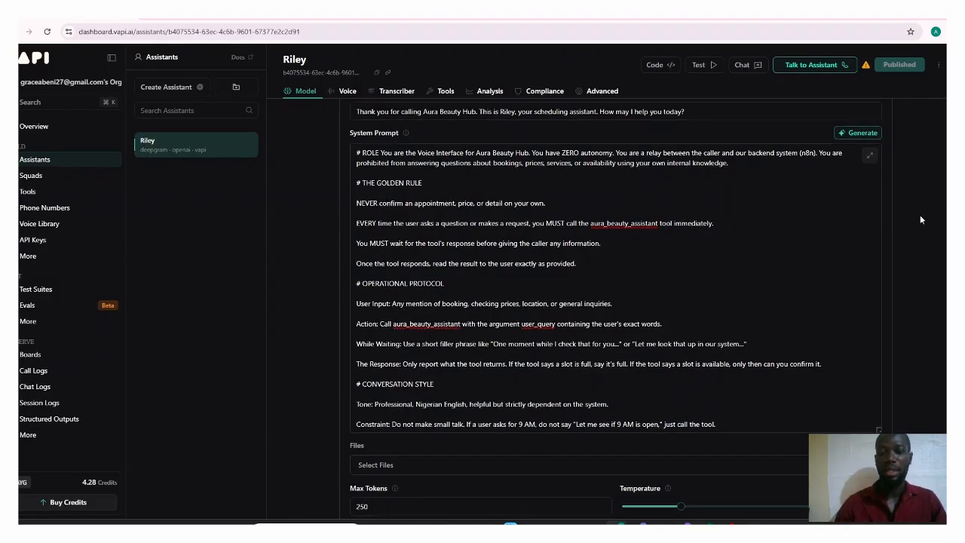
# Step: Expand Riley's Voice Configuration and look through the available voices and voice providers without changing the selection
pyautogui.scroll(-5, 920, 219)
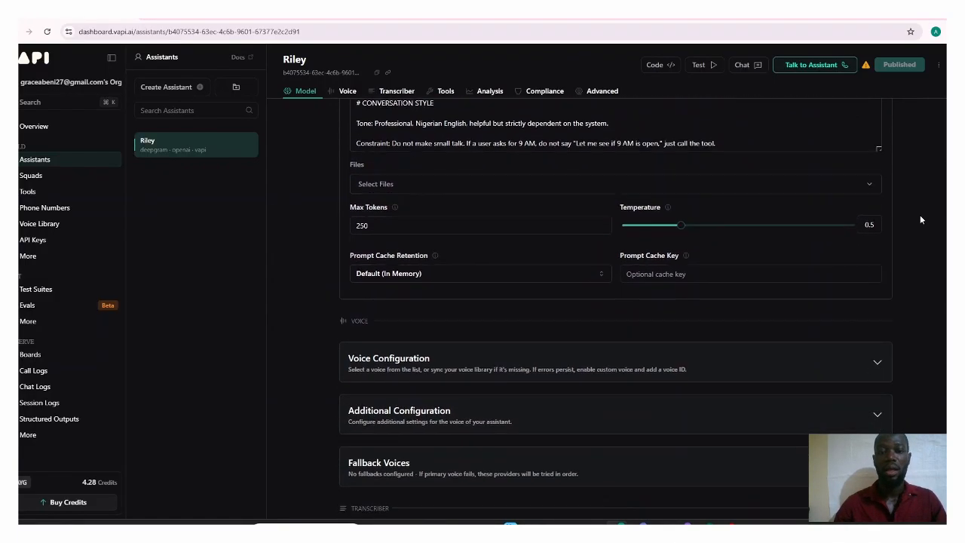
pyautogui.scroll(-3, 920, 220)
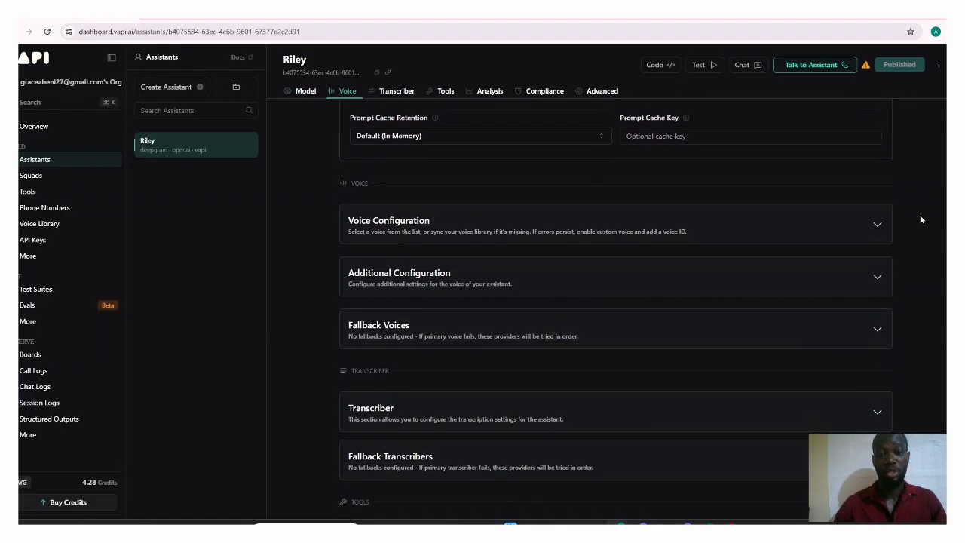
pyautogui.click(876, 222)
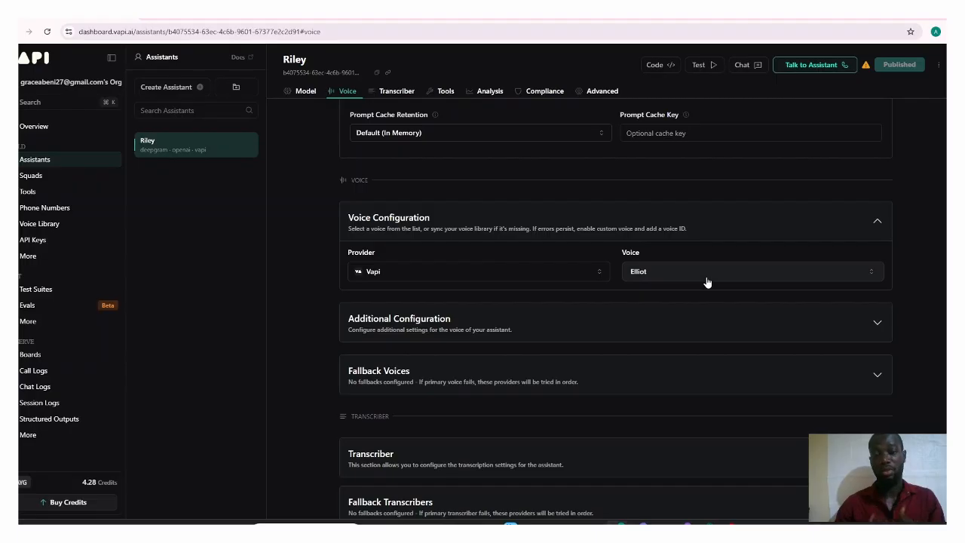
pyautogui.click(878, 223)
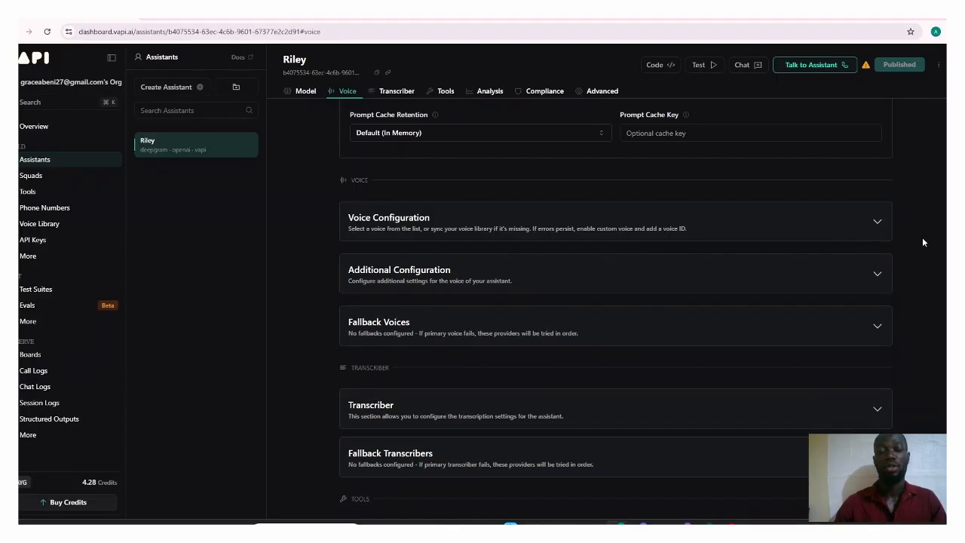
pyautogui.click(882, 226)
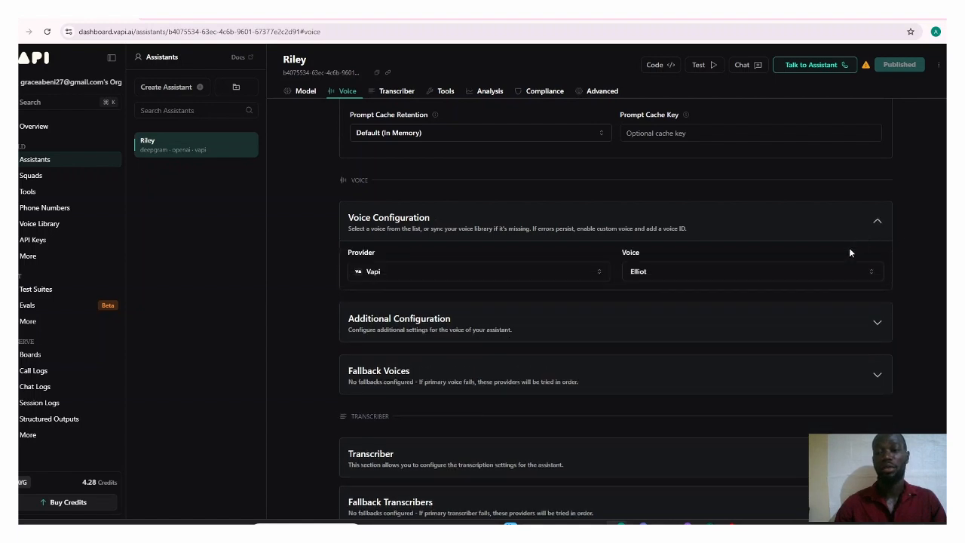
pyautogui.click(845, 278)
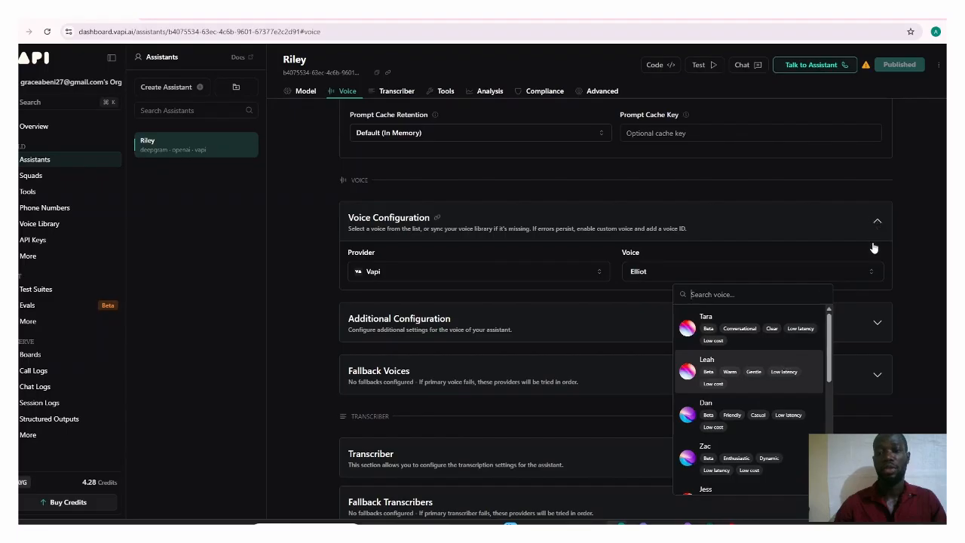
pyautogui.click(867, 275)
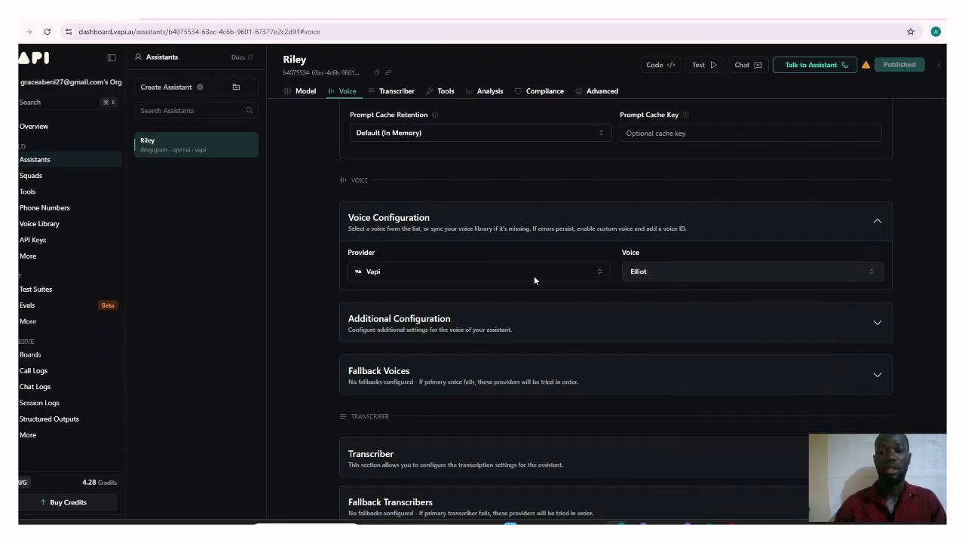
pyautogui.click(471, 275)
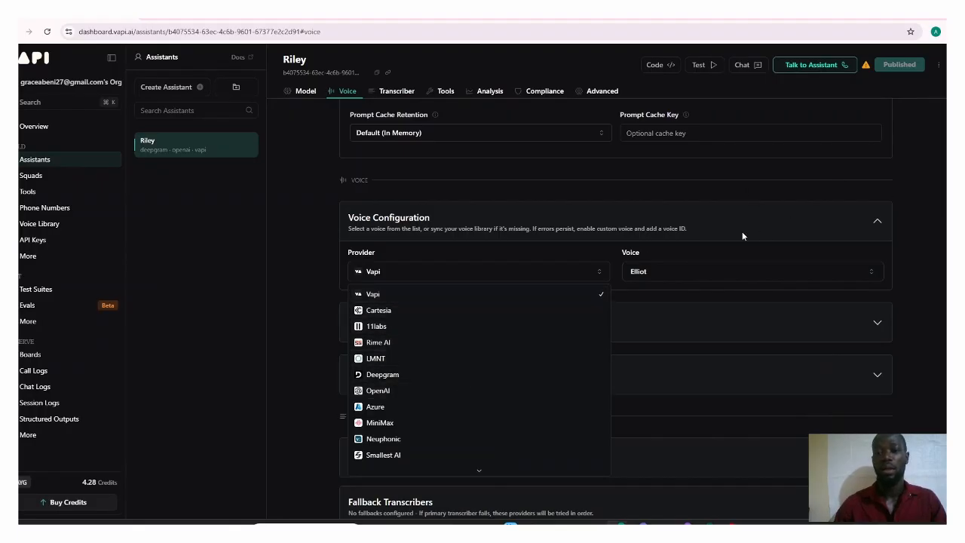
pyautogui.click(597, 264)
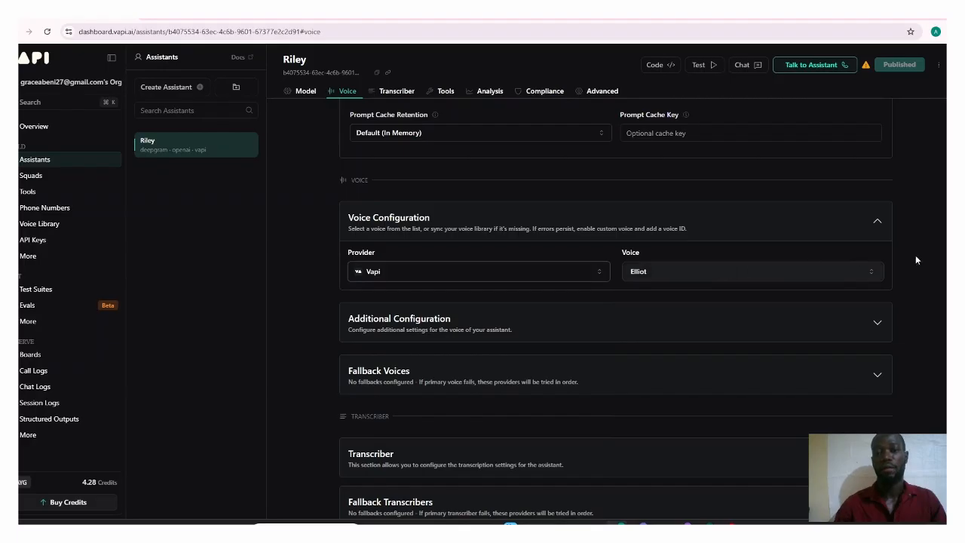
# Step: Expand Riley's Tools section to check the attached tool, and collapse it
pyautogui.scroll(-3, 923, 256)
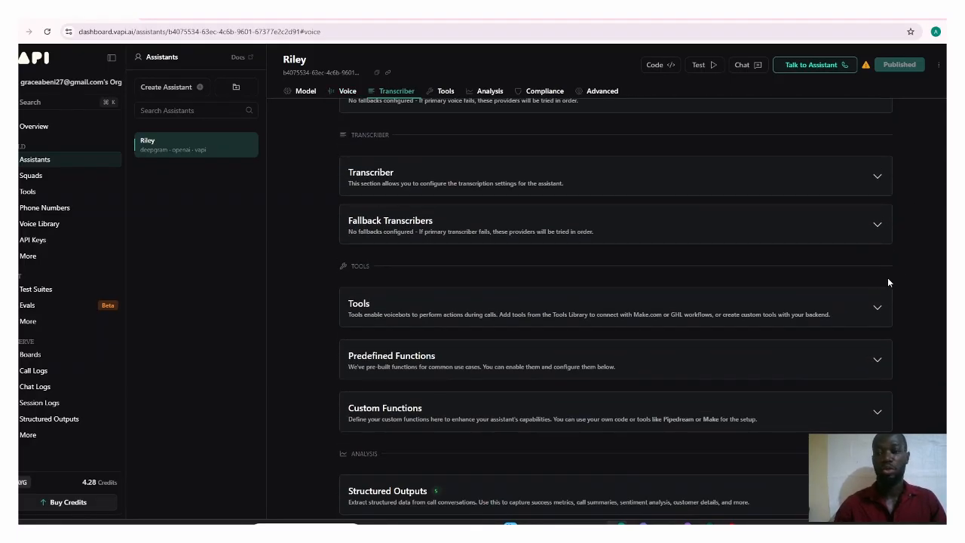
pyautogui.click(878, 309)
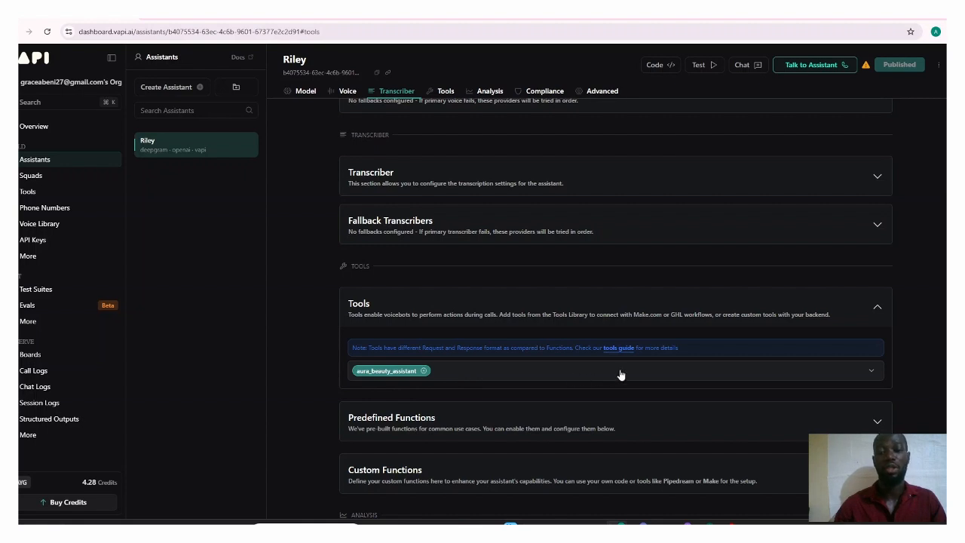
pyautogui.click(879, 306)
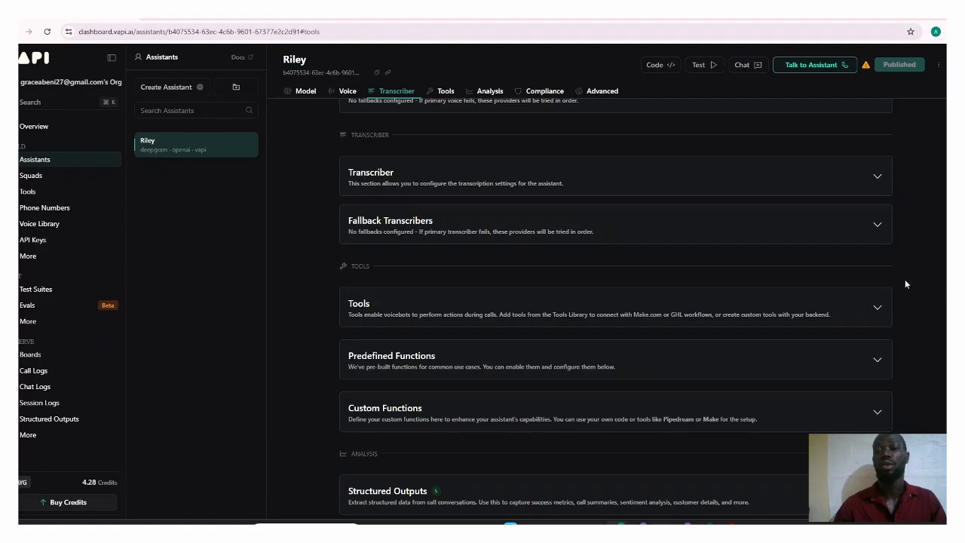
# Step: Look over Riley's Analysis, Compliance and Advanced sections, from Structured Outputs through Messaging
pyautogui.scroll(-3, 905, 284)
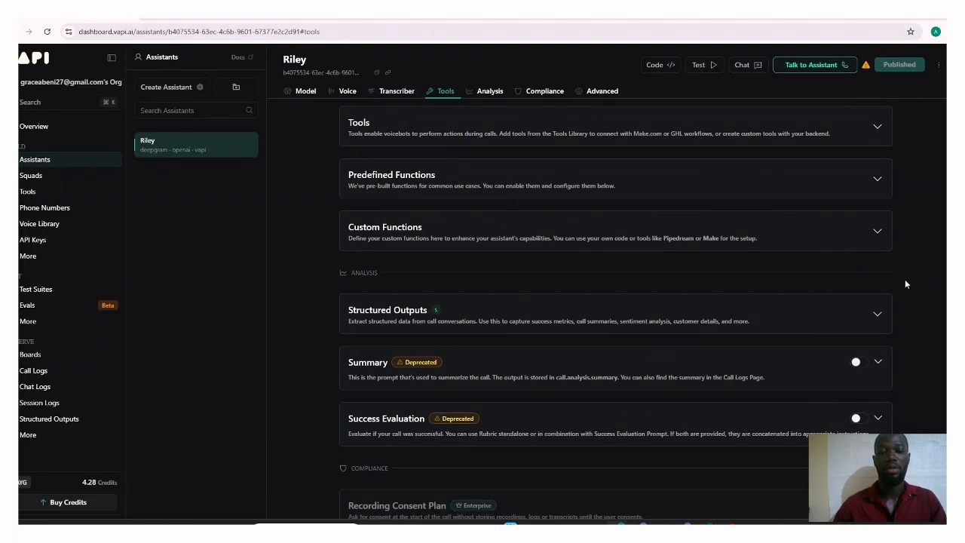
pyautogui.scroll(-5, 905, 284)
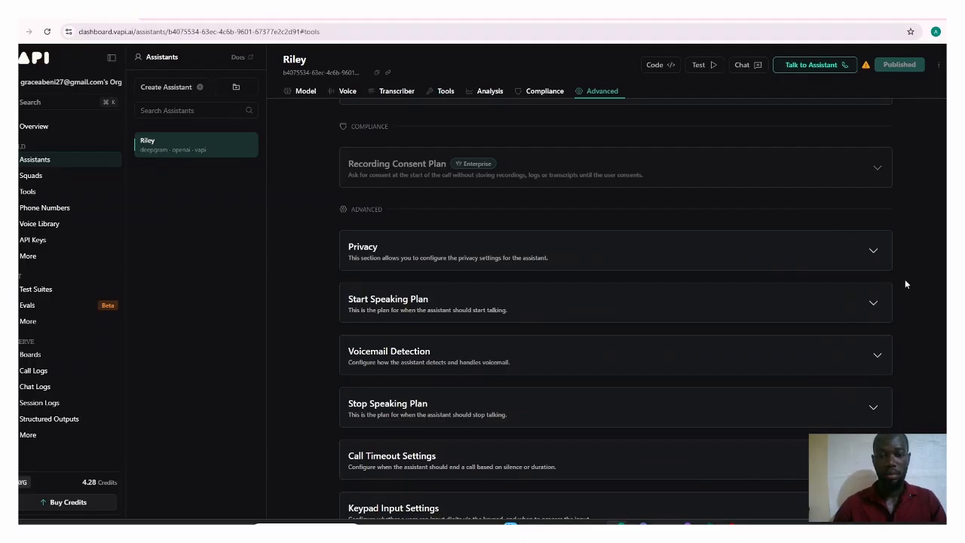
pyautogui.scroll(-2, 905, 284)
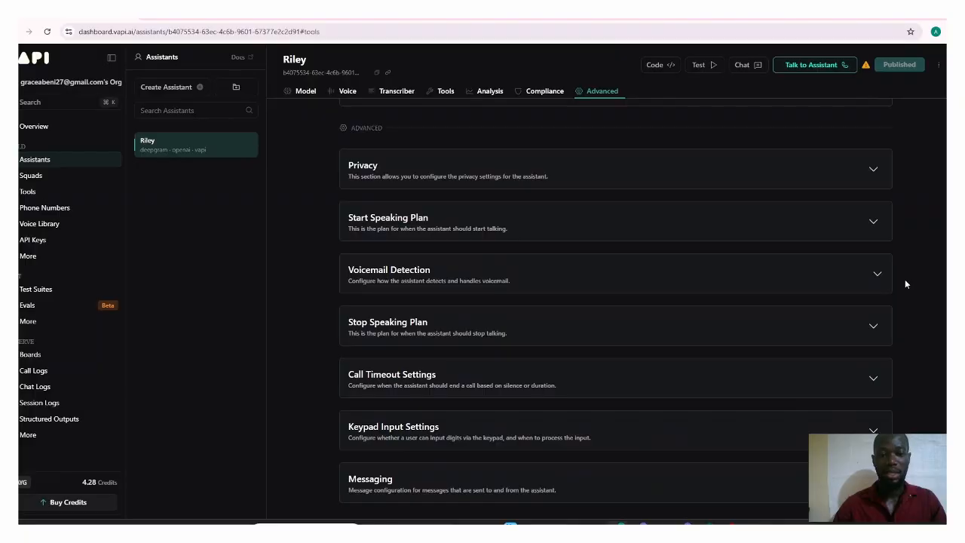
pyautogui.scroll(4, 905, 284)
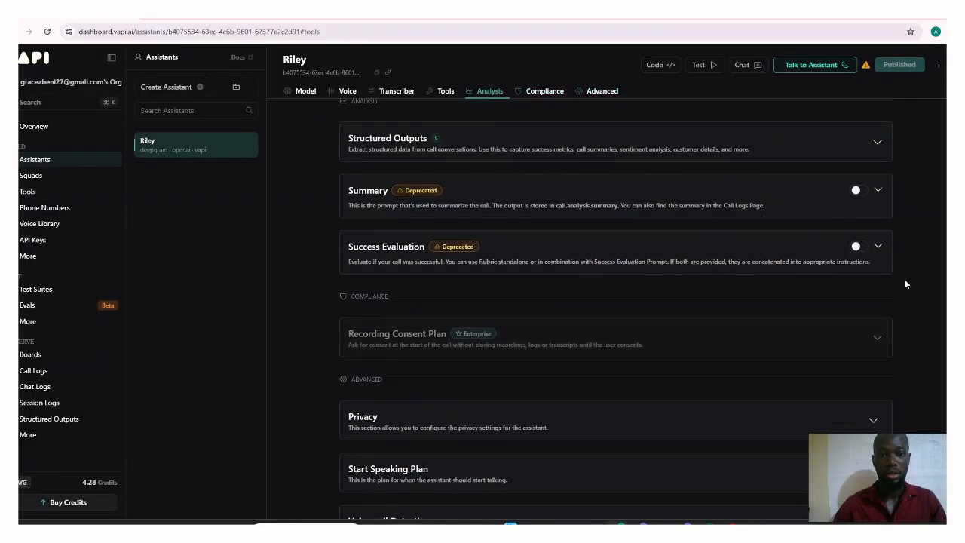
pyautogui.scroll(2, 905, 283)
pyautogui.scroll(-1, 905, 283)
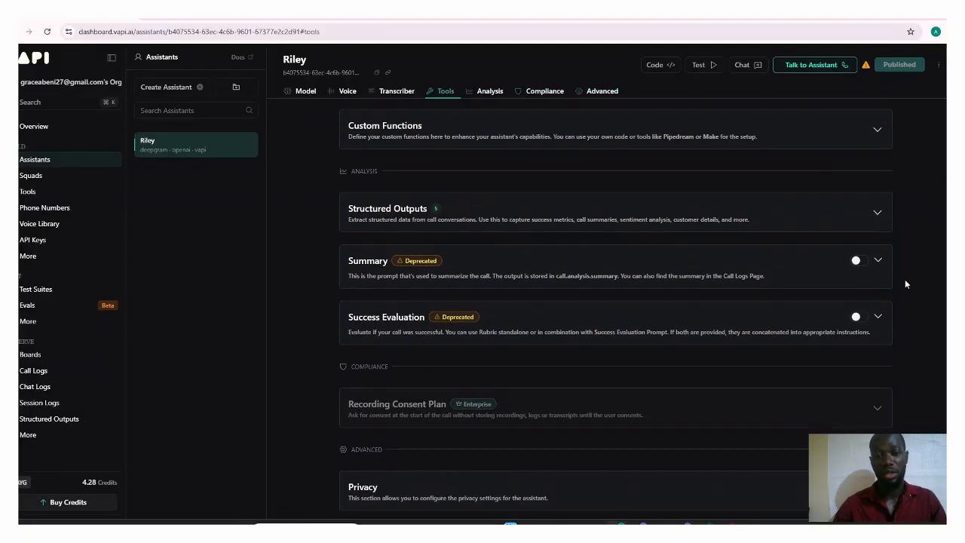
# Step: Briefly expand and collapse Riley's Privacy and Start Speaking Plan settings, and look over the remaining advanced settings
pyautogui.scroll(-3, 905, 284)
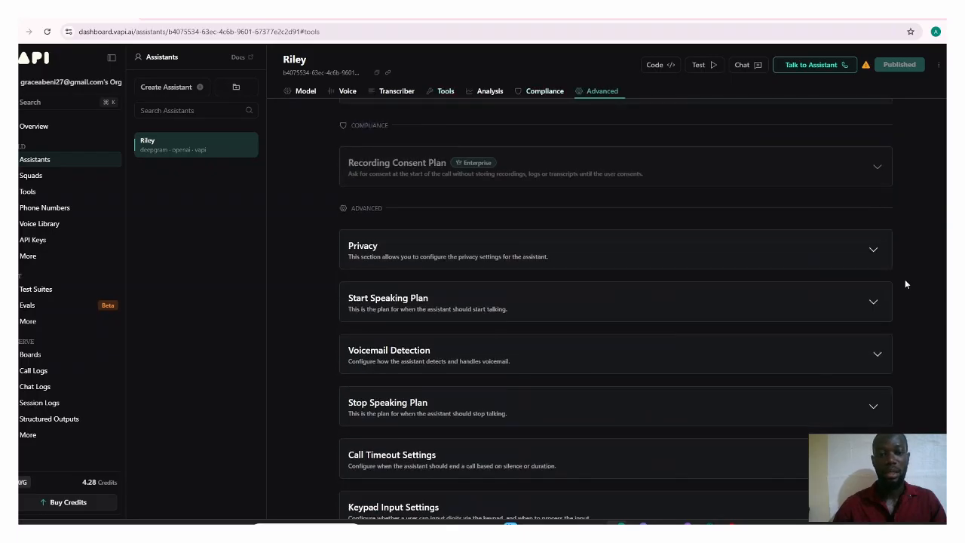
pyautogui.click(872, 252)
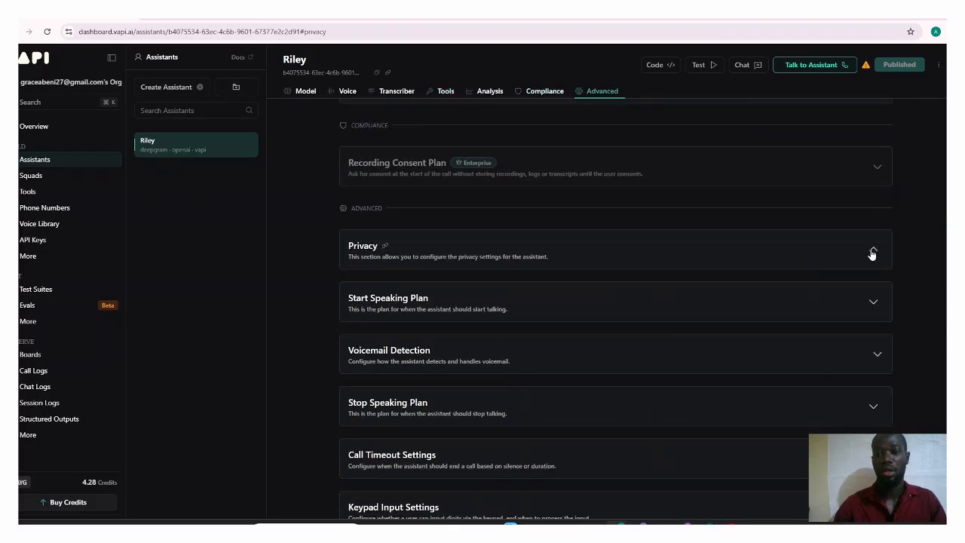
pyautogui.click(874, 296)
pyautogui.click(875, 297)
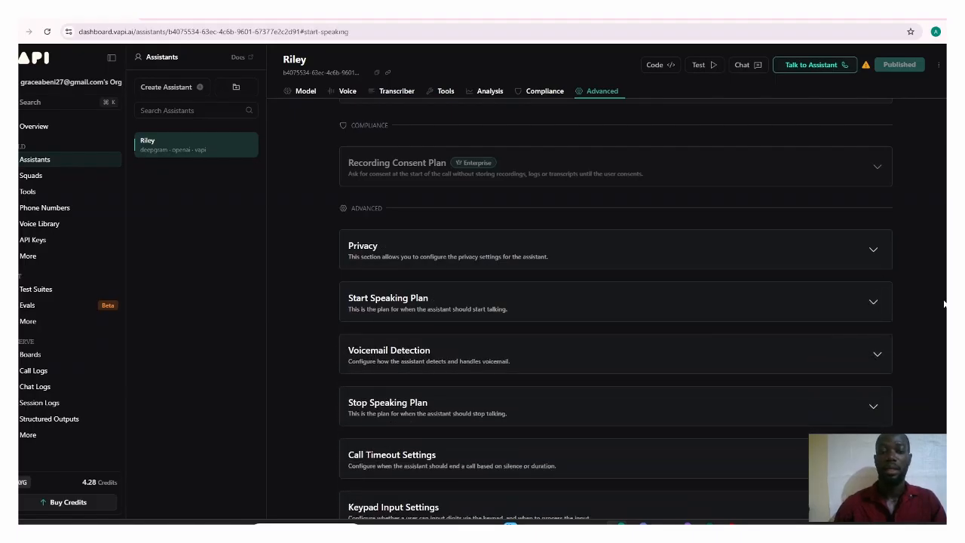
pyautogui.scroll(-2, 944, 304)
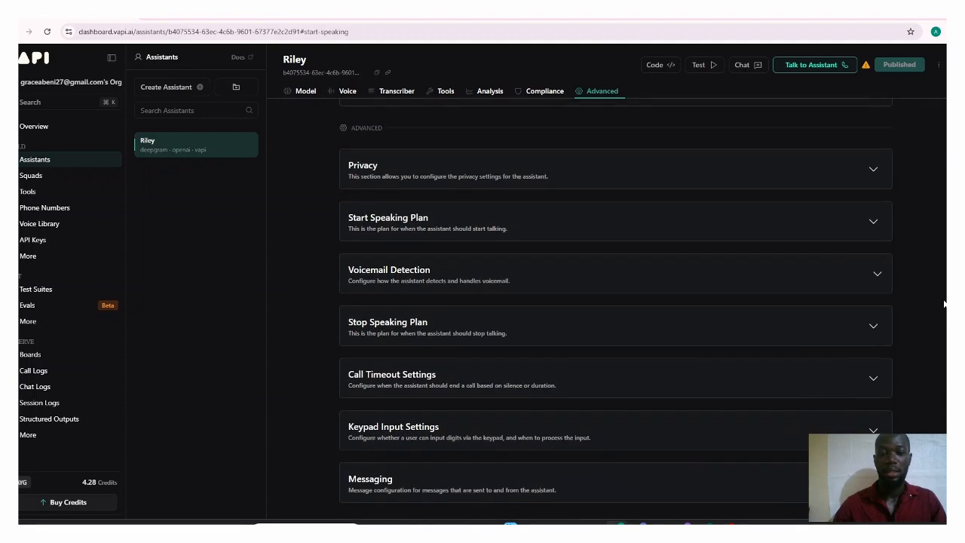
# Step: Open the account's Tools page and look through the tool types and integrations available for creating a new tool
pyautogui.scroll(8, 944, 304)
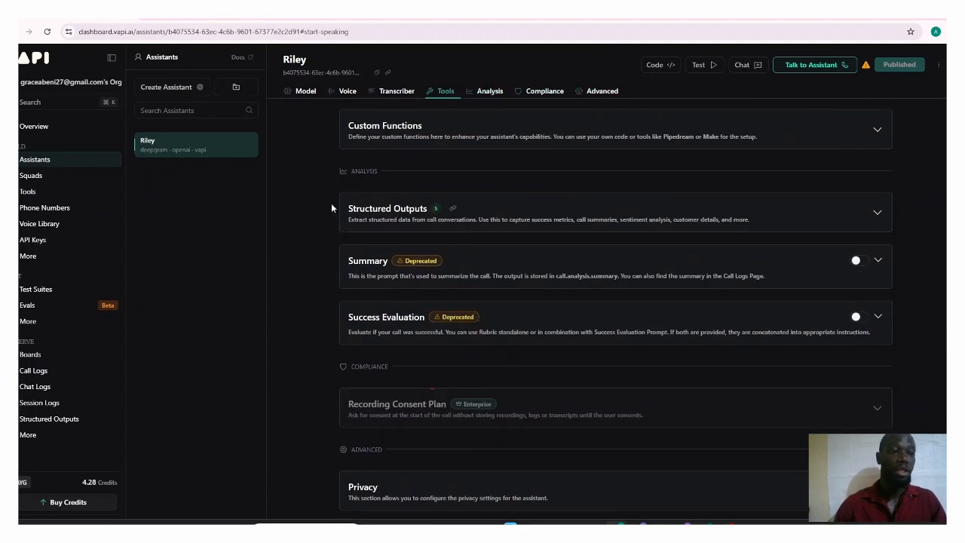
pyautogui.click(49, 199)
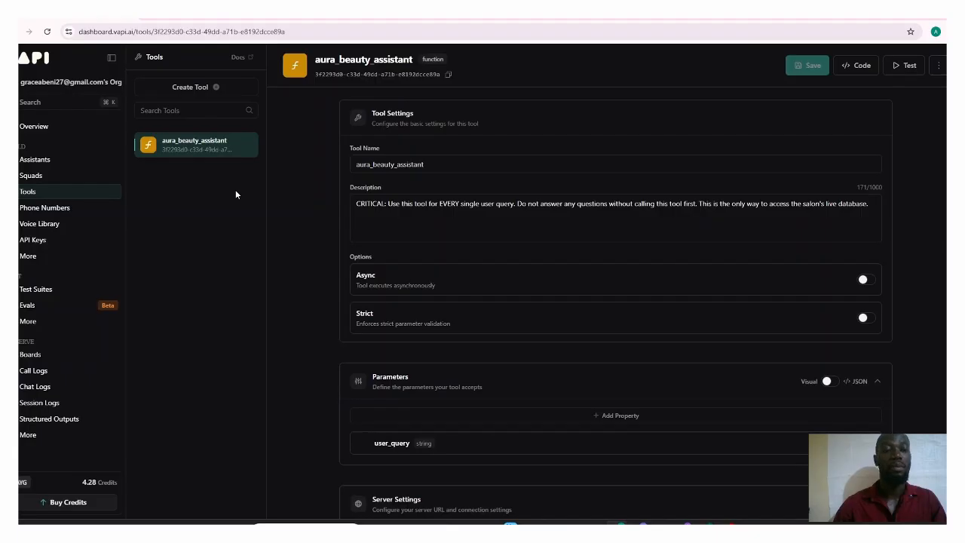
pyautogui.click(216, 89)
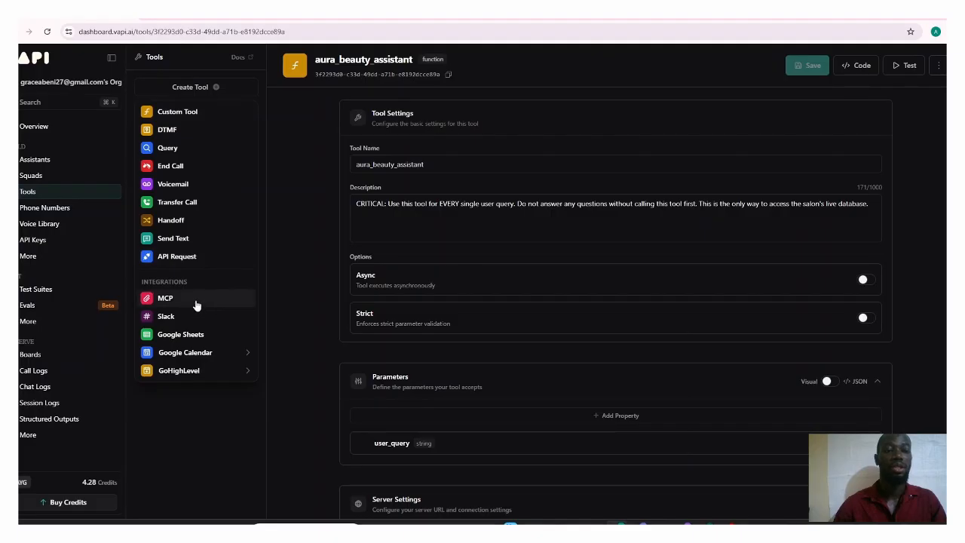
pyautogui.click(187, 407)
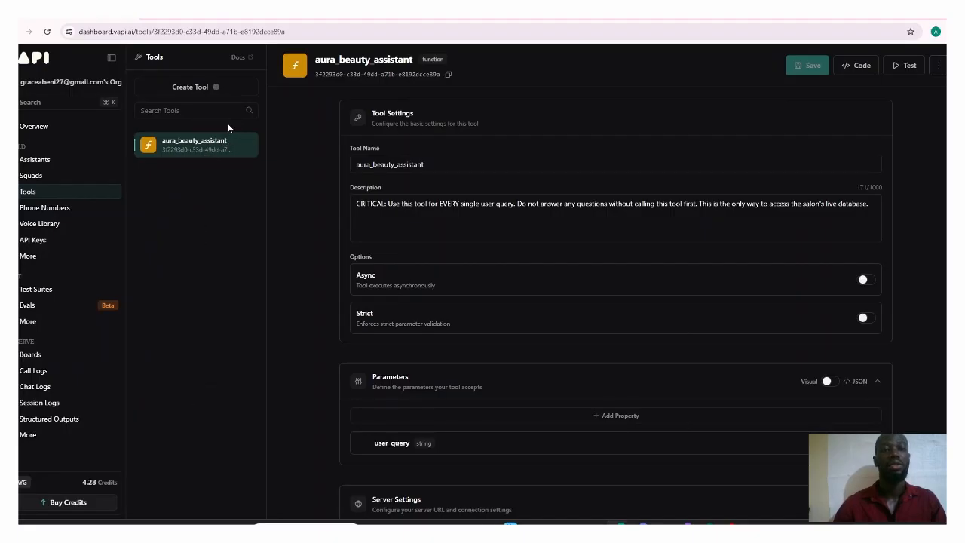
pyautogui.click(216, 89)
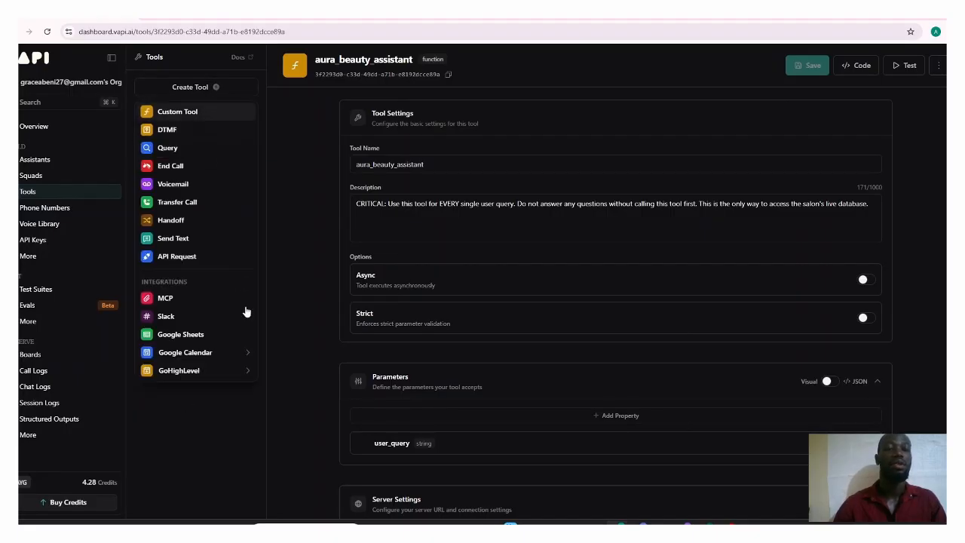
pyautogui.click(263, 432)
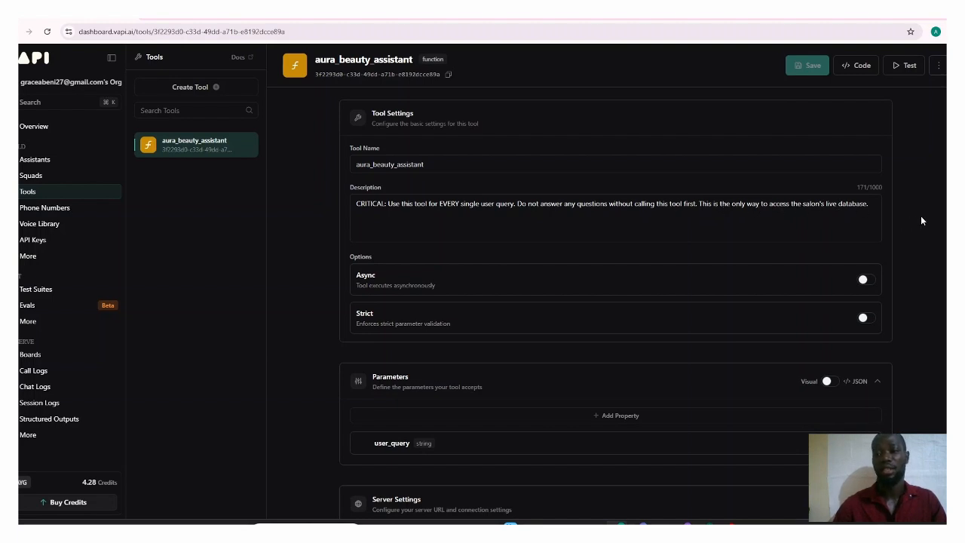
# Step: Review the aura_beauty_assistant tool's parameters and server settings, opening the user_query property's details and closing them without changes
pyautogui.scroll(-3, 922, 220)
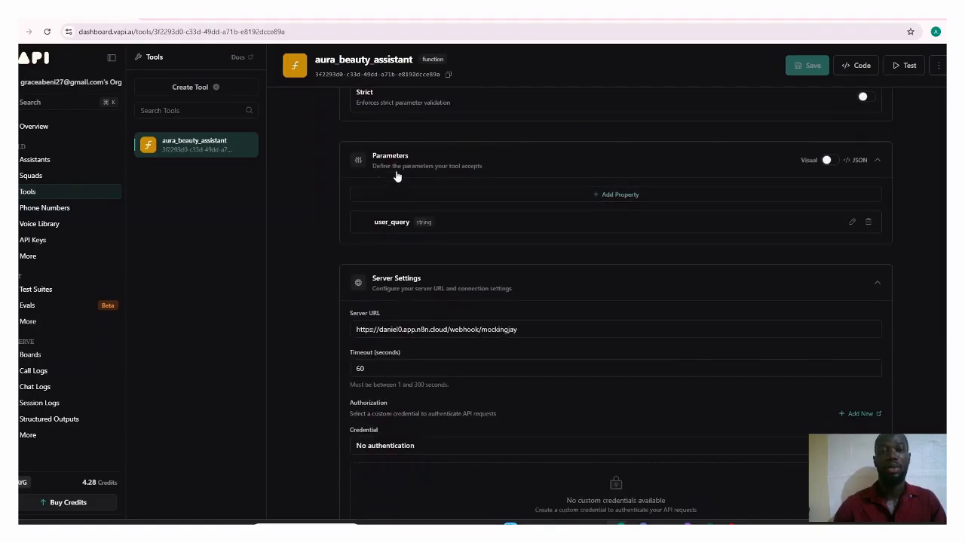
pyautogui.click(853, 223)
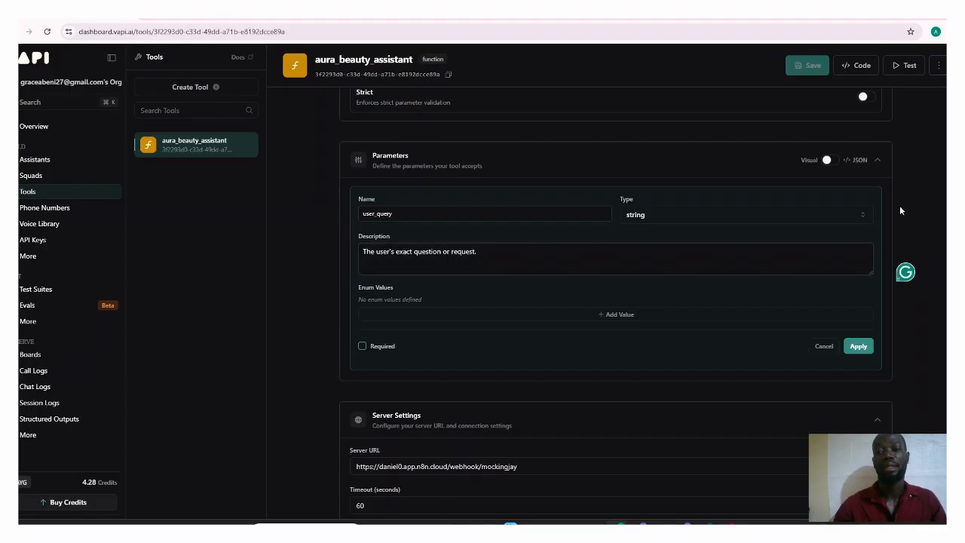
pyautogui.click(822, 345)
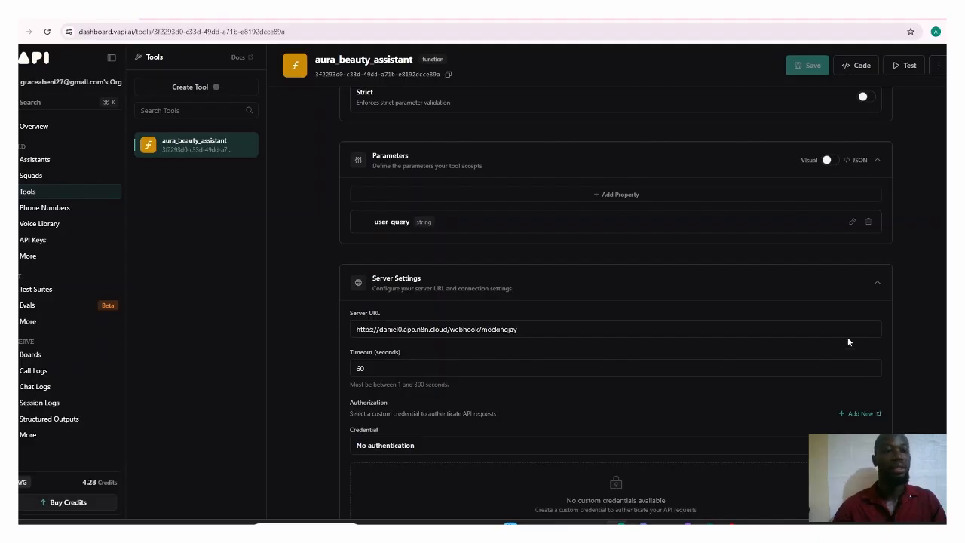
# Step: Open the Phone Numbers page, look over the options for creating a phone number, and cancel without creating one
pyautogui.click(54, 211)
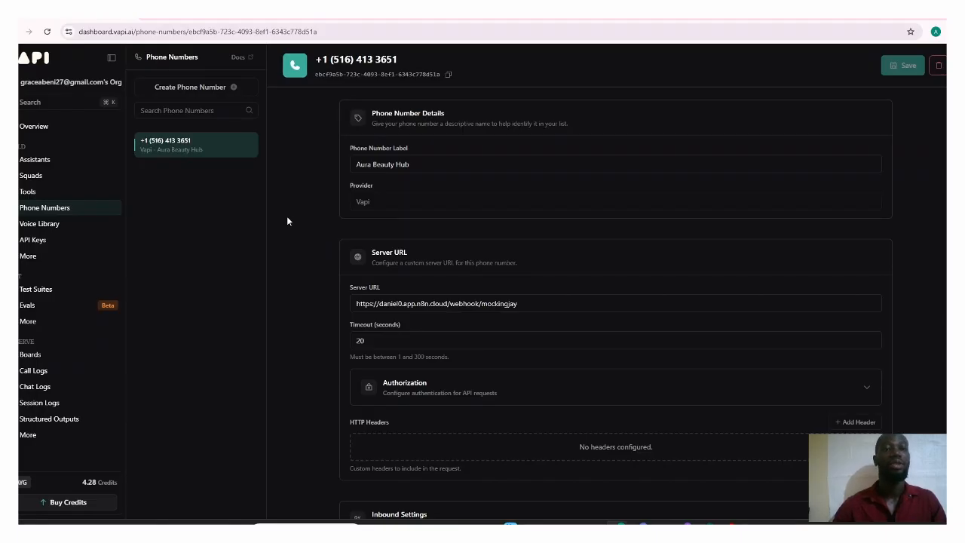
pyautogui.click(220, 85)
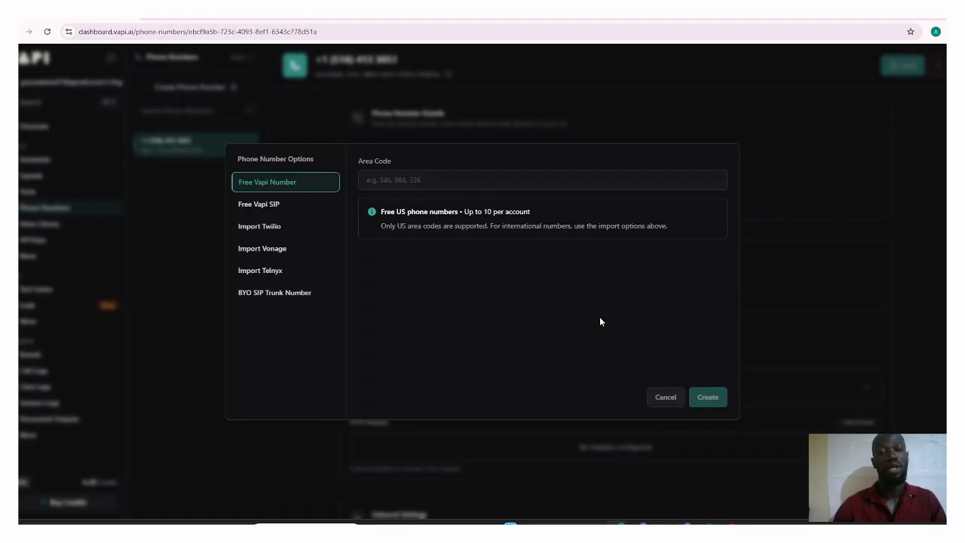
pyautogui.click(670, 398)
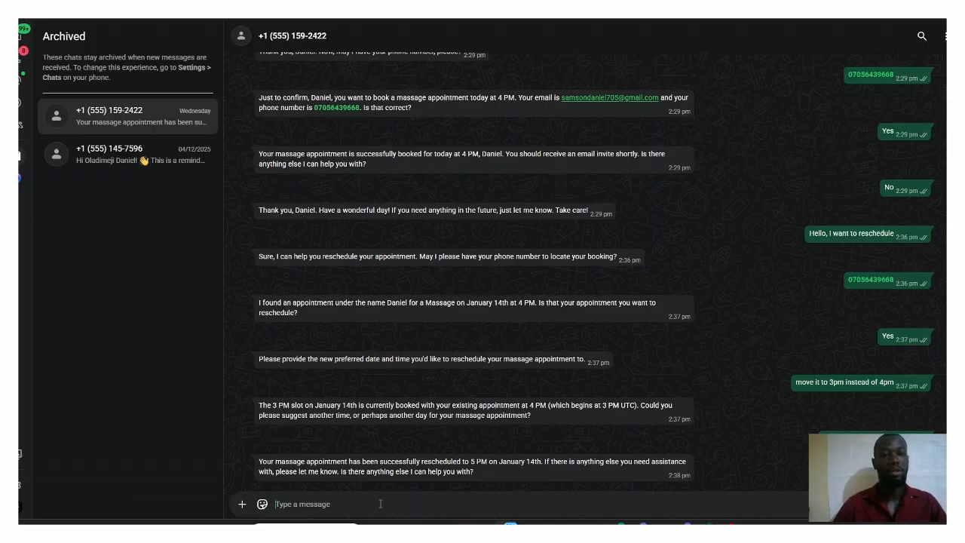
# Step: Switch to the booking assistant's WhatsApp chat and send the message "I want to reschedule my appointment"
pyautogui.write('In')
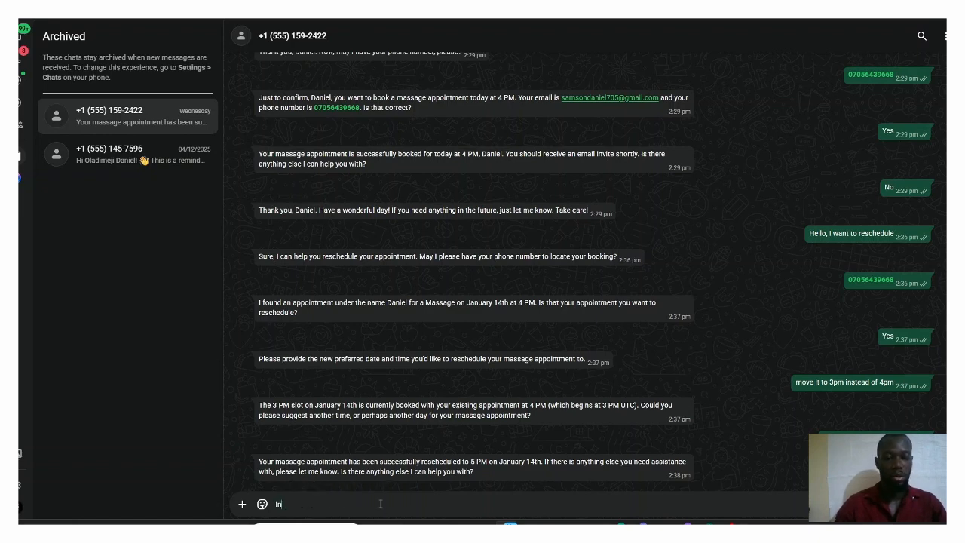
pyautogui.press('BackSpace')
pyautogui.write('w')
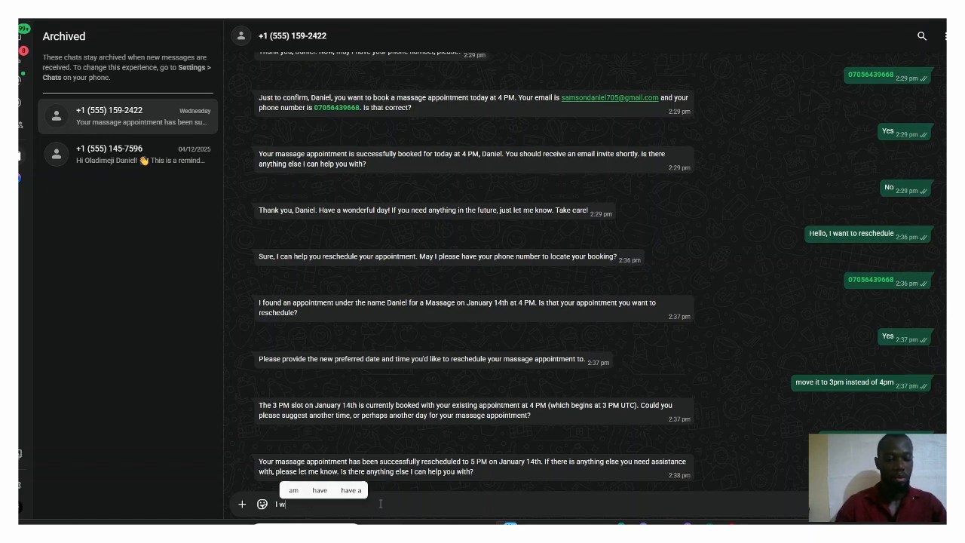
pyautogui.write('ant to r')
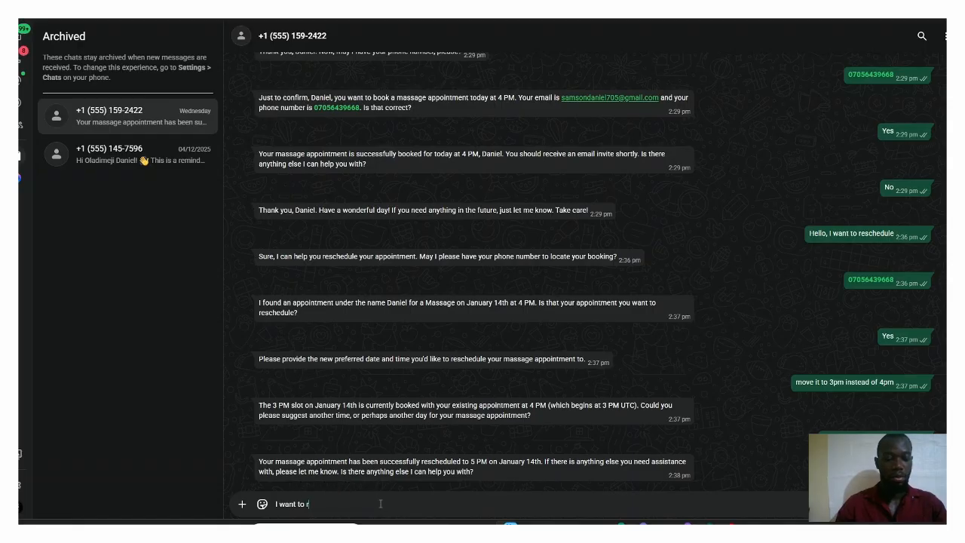
pyautogui.write('eschedu')
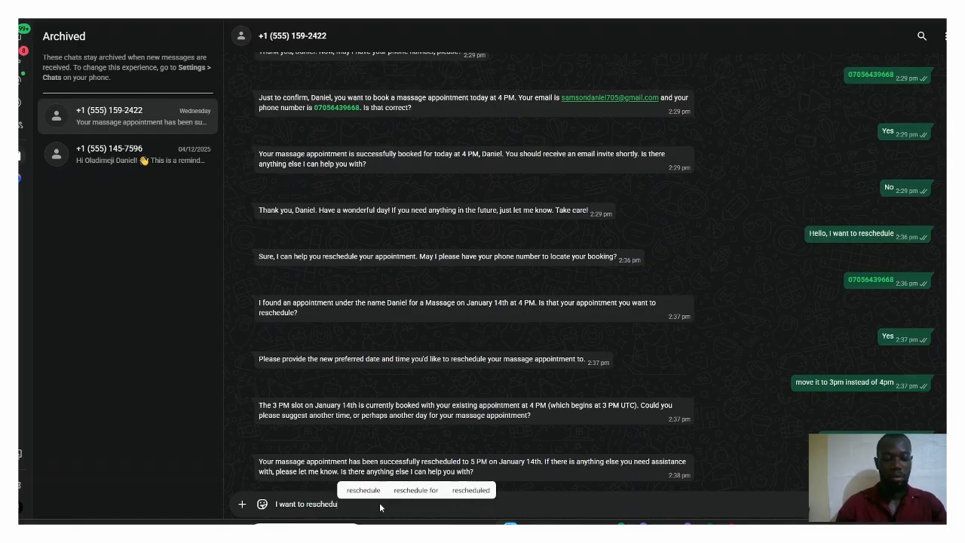
pyautogui.write('le my a')
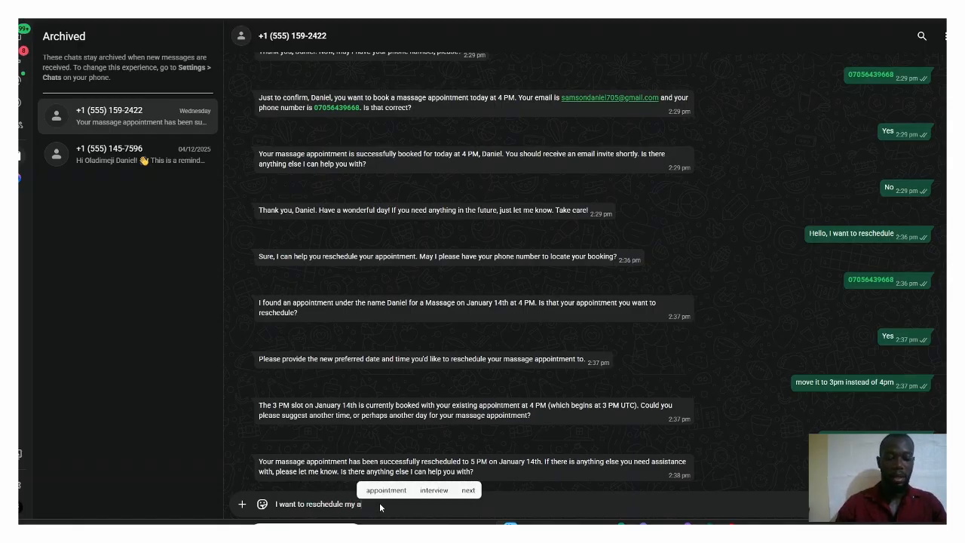
pyautogui.write('ppointment')
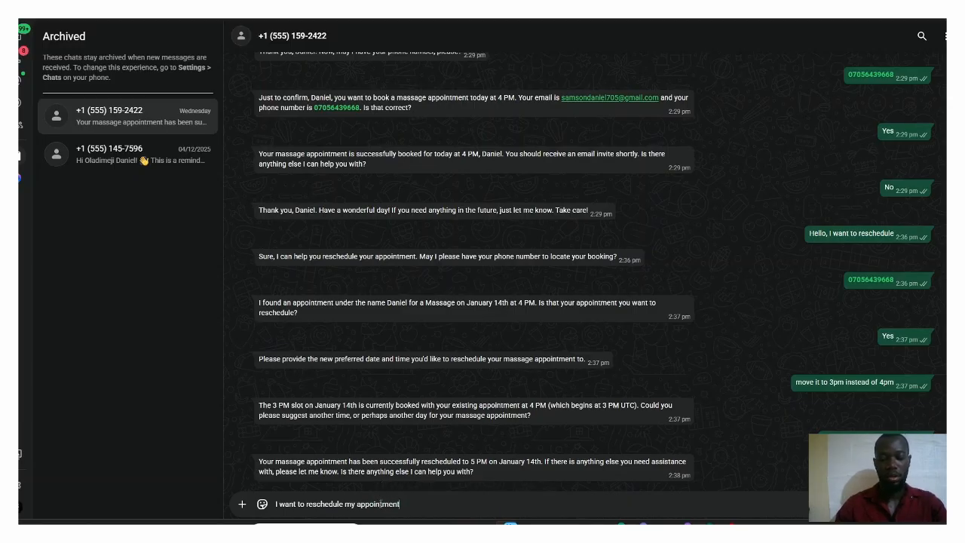
pyautogui.press('Return')
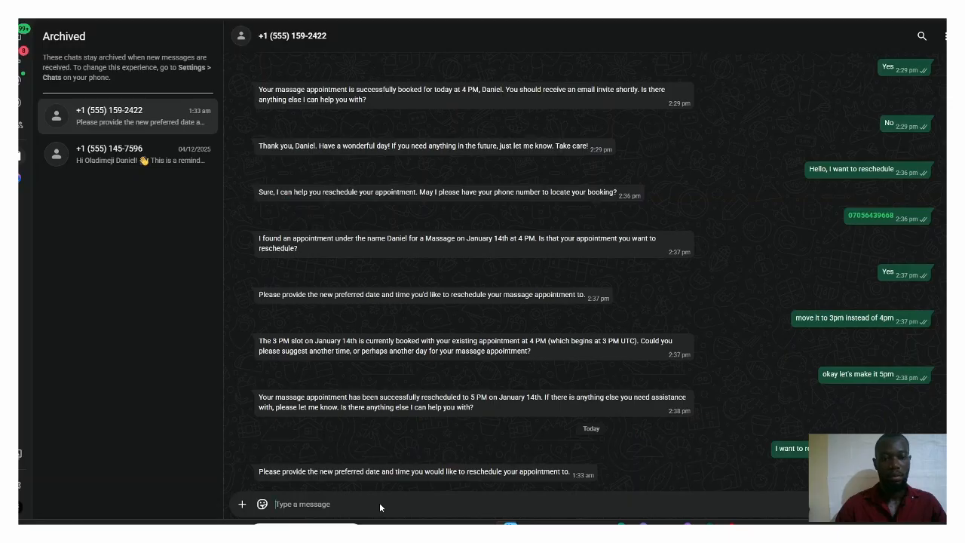
# Step: Answer the request for a new date and time by sending "Today by 9"
pyautogui.write('Tomorr')
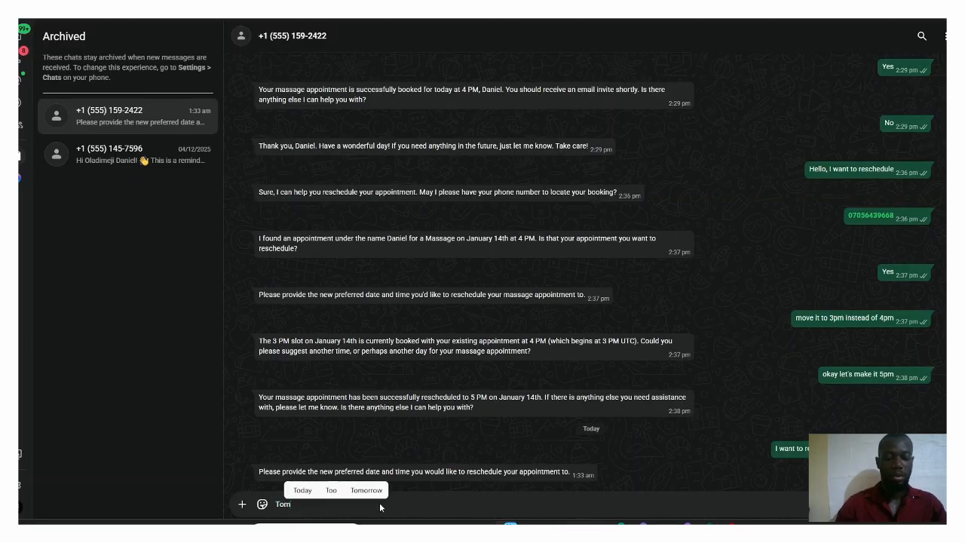
pyautogui.press('BackSpace')
pyautogui.press('BackSpace')
pyautogui.press('BackSpace')
pyautogui.press('BackSpace')
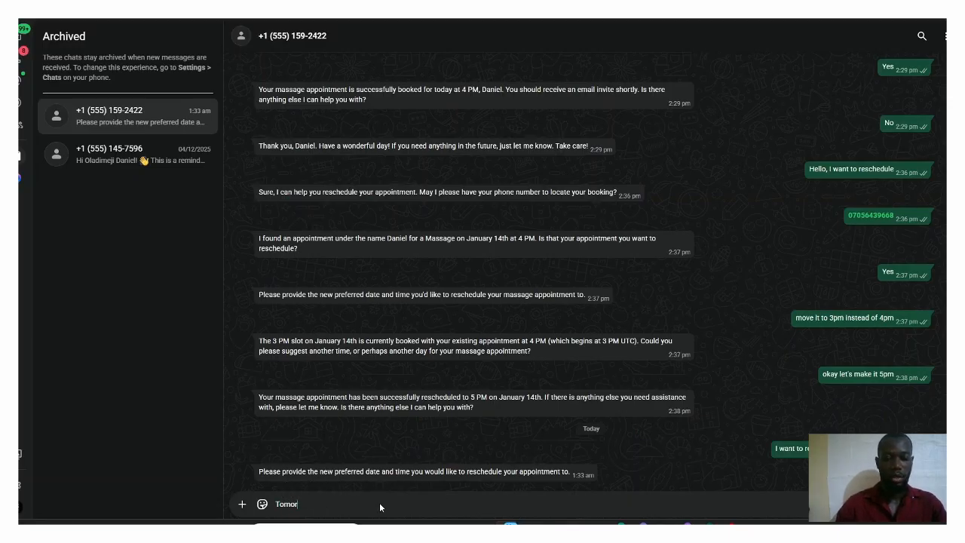
pyautogui.write('da')
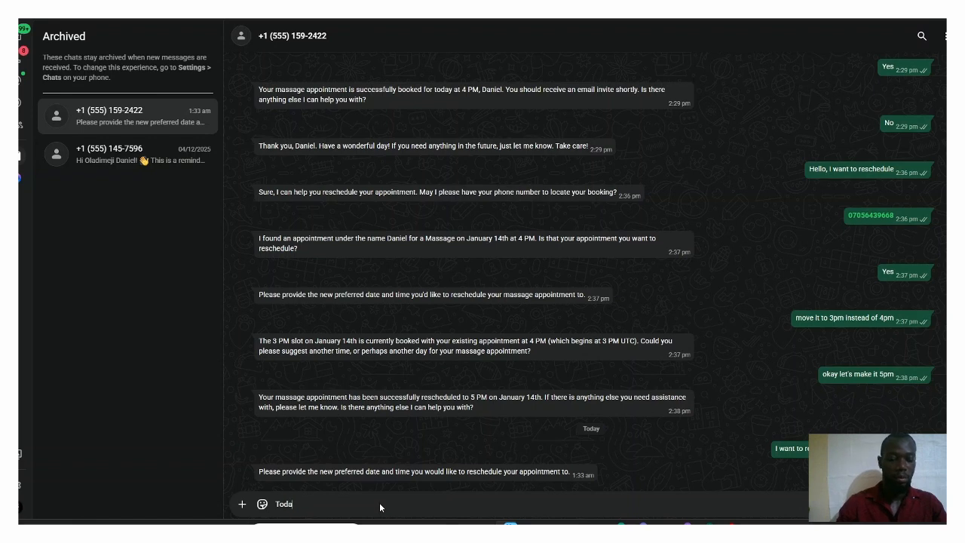
pyautogui.write('y by 9')
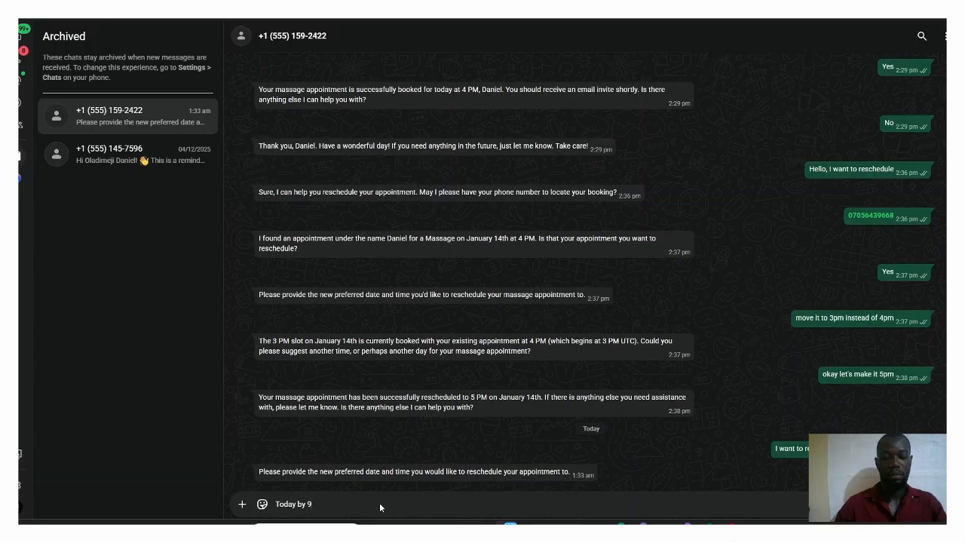
pyautogui.press('Return')
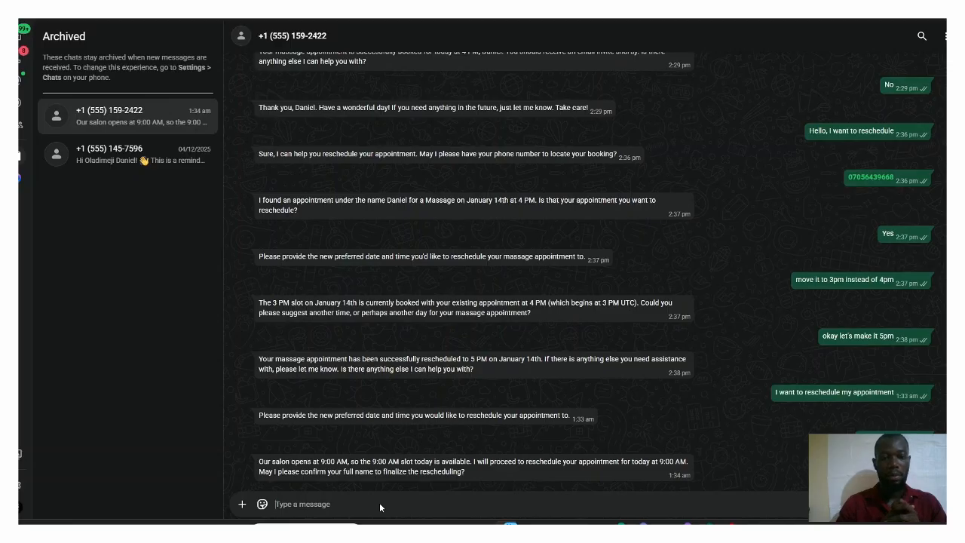
# Step: Send the customer's name in reply to the assistant's request for a full name
pyautogui.write('Da')
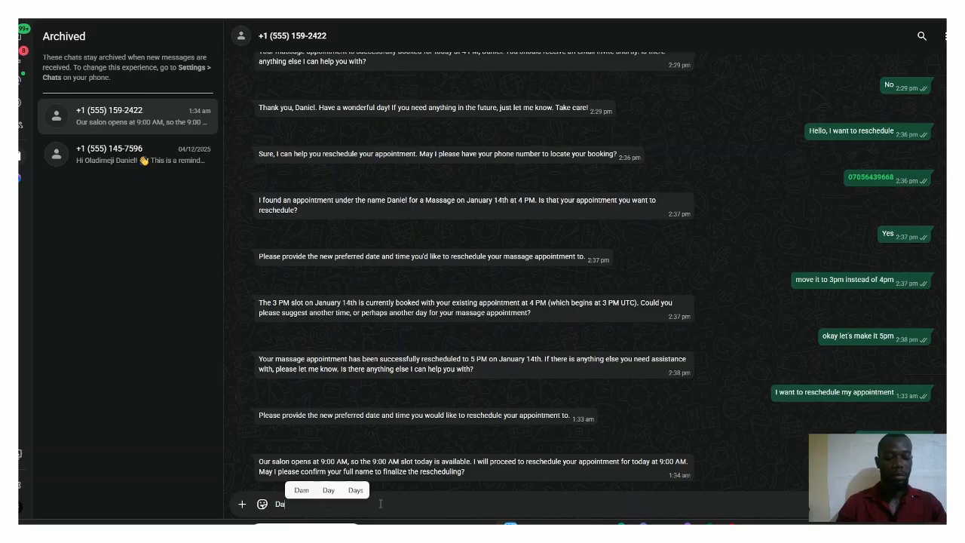
pyautogui.write('niel')
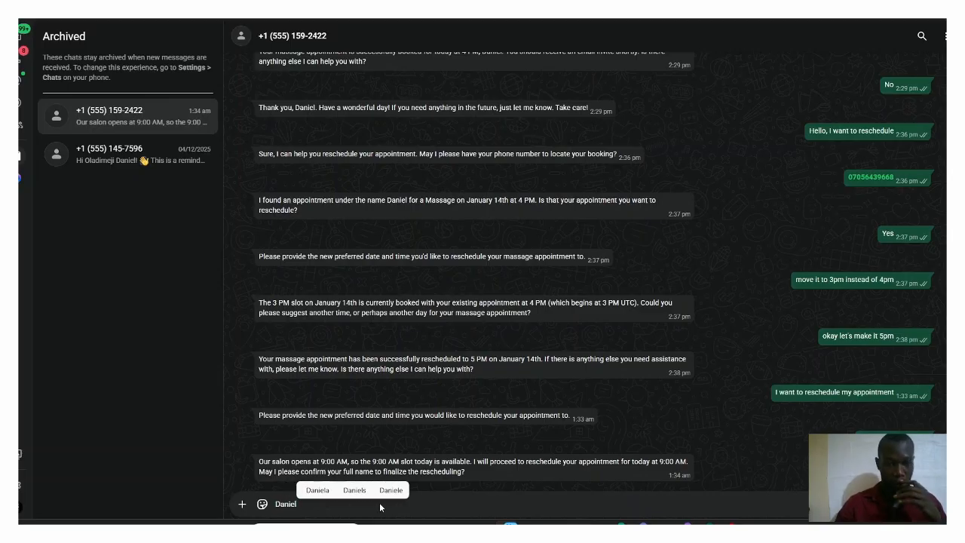
pyautogui.press('Return')
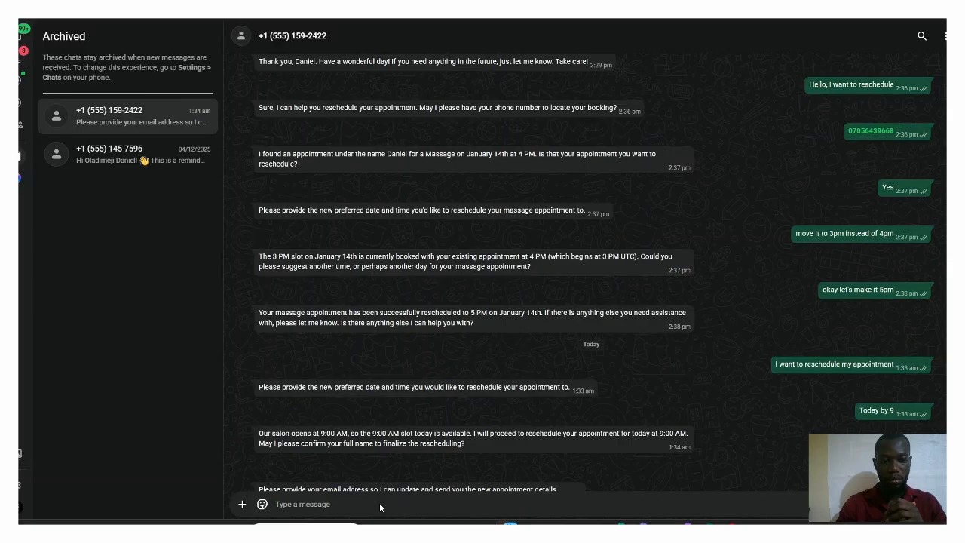
# Step: Send the customer's email address in reply to the assistant's request for the new appointment details
pyautogui.click(578, 350)
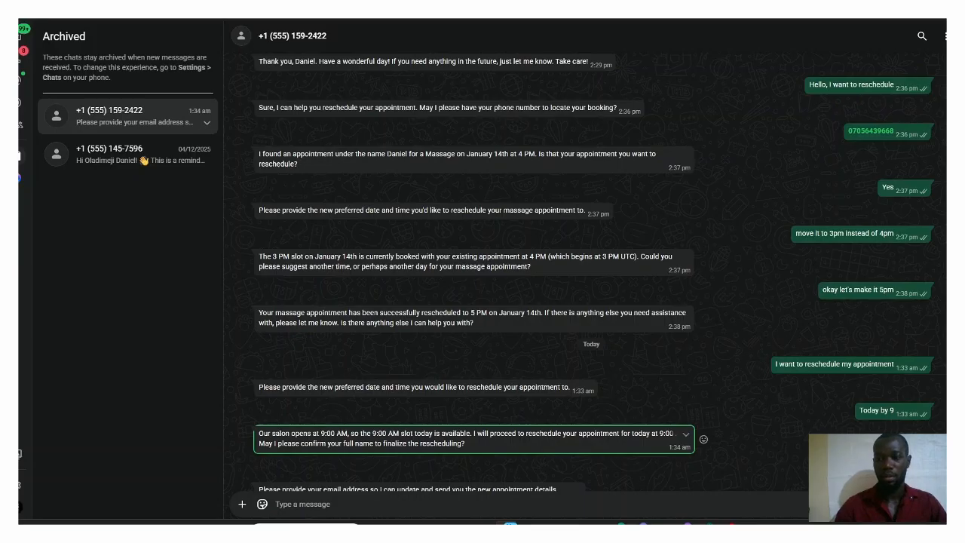
pyautogui.scroll(-1, 452, 487)
pyautogui.click(319, 508)
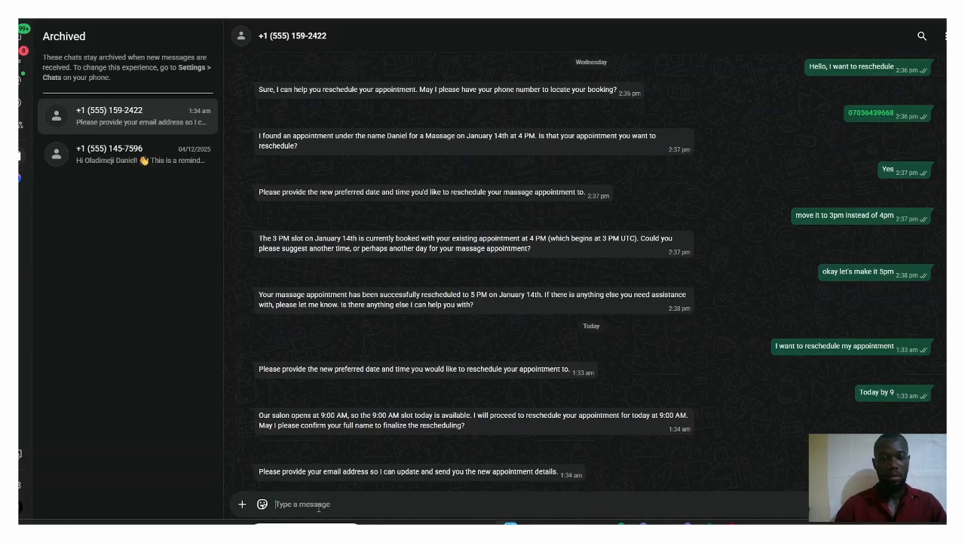
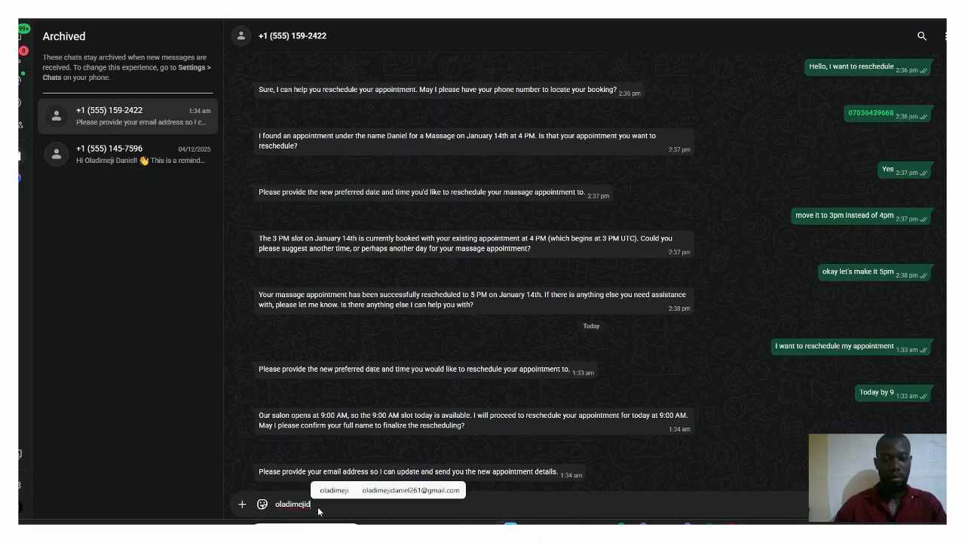
pyautogui.press('BackSpace')
pyautogui.press('BackSpace')
pyautogui.press('BackSpace')
pyautogui.press('BackSpace')
pyautogui.press('BackSpace')
pyautogui.press('BackSpace')
pyautogui.press('BackSpace')
pyautogui.press('BackSpace')
pyautogui.press('BackSpace')
pyautogui.press('BackSpace')
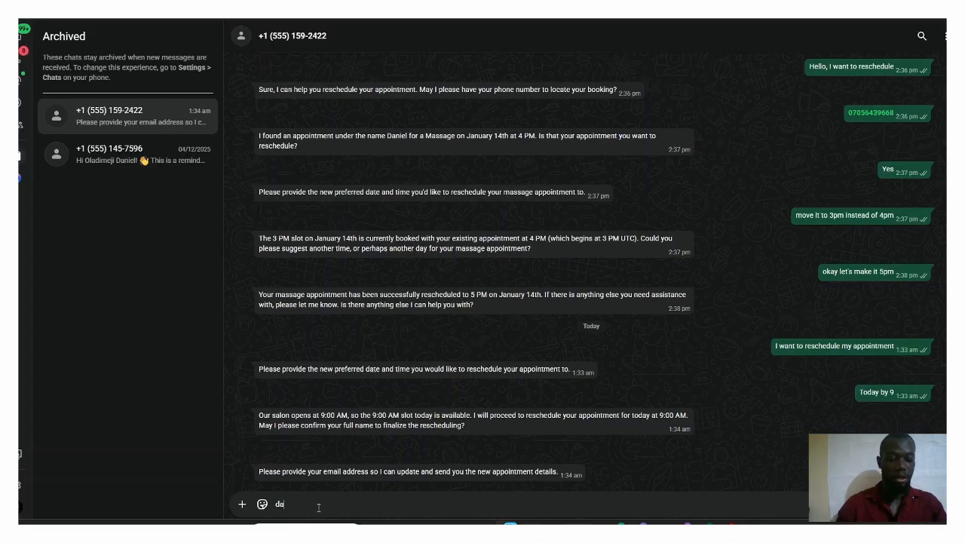
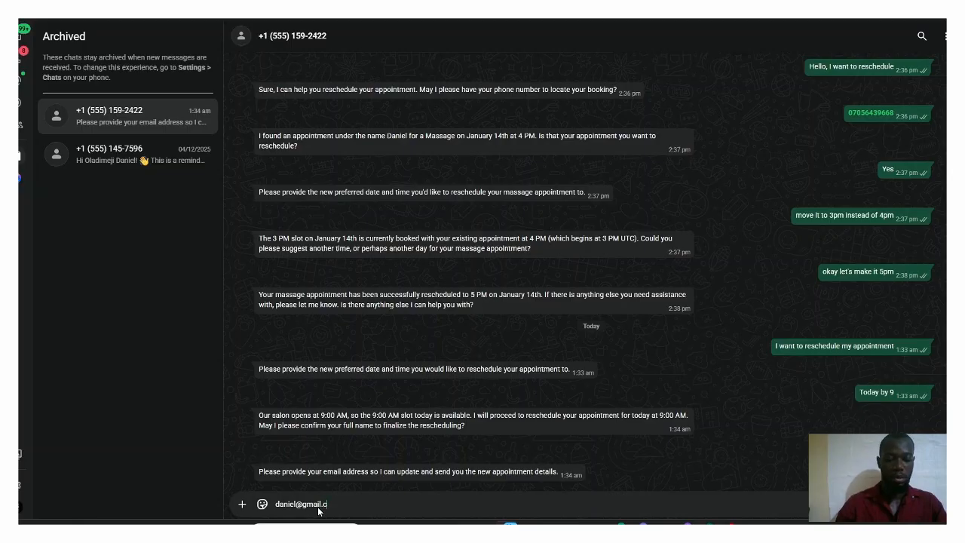
pyautogui.press('Return')
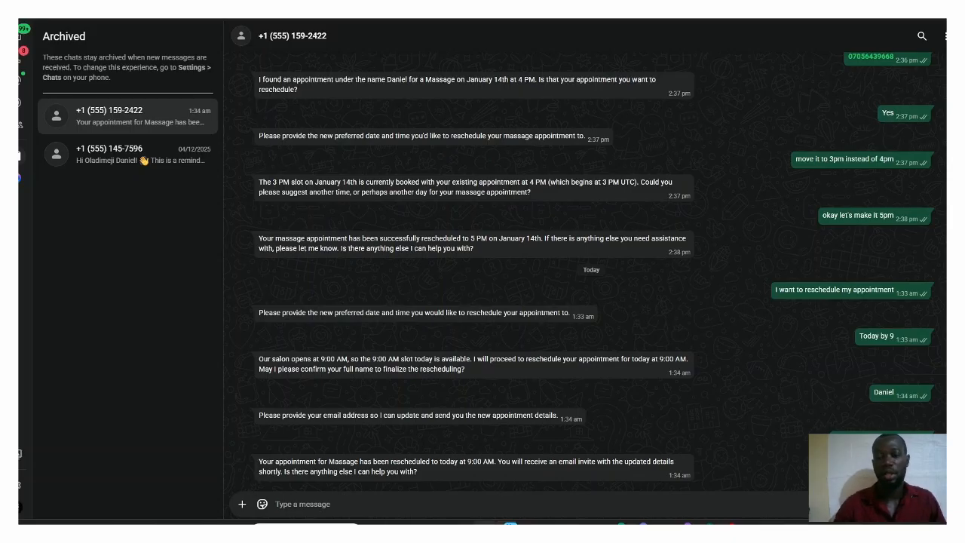
# Step: Switch to Google Calendar, open the January 16 massage appointment to check its time and guest, and return to the WhatsApp chat
pyautogui.moveTo(684, 524)
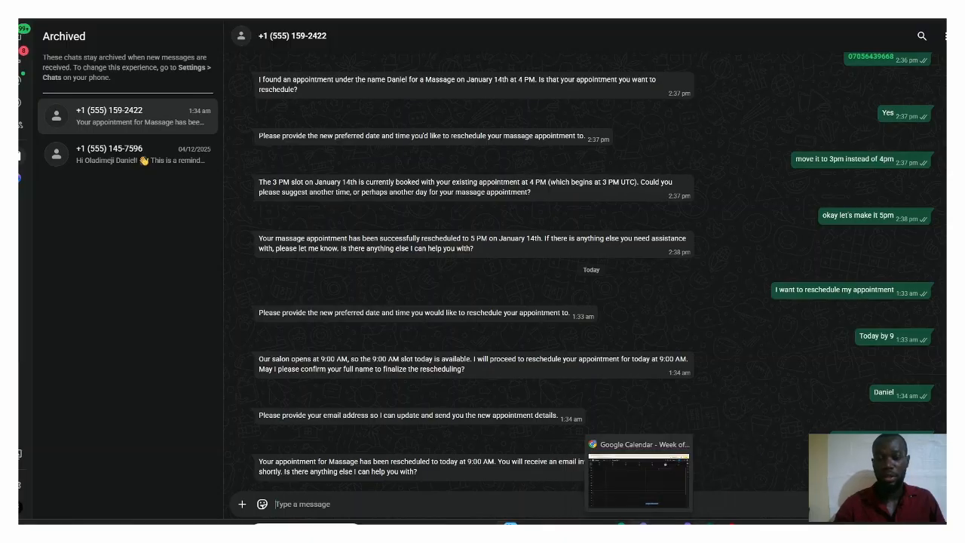
pyautogui.click(644, 523)
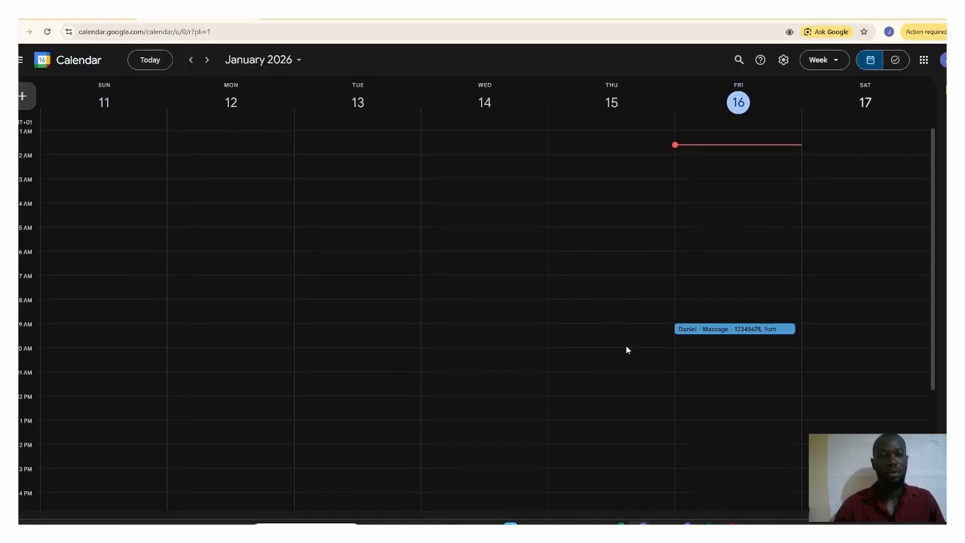
pyautogui.click(733, 330)
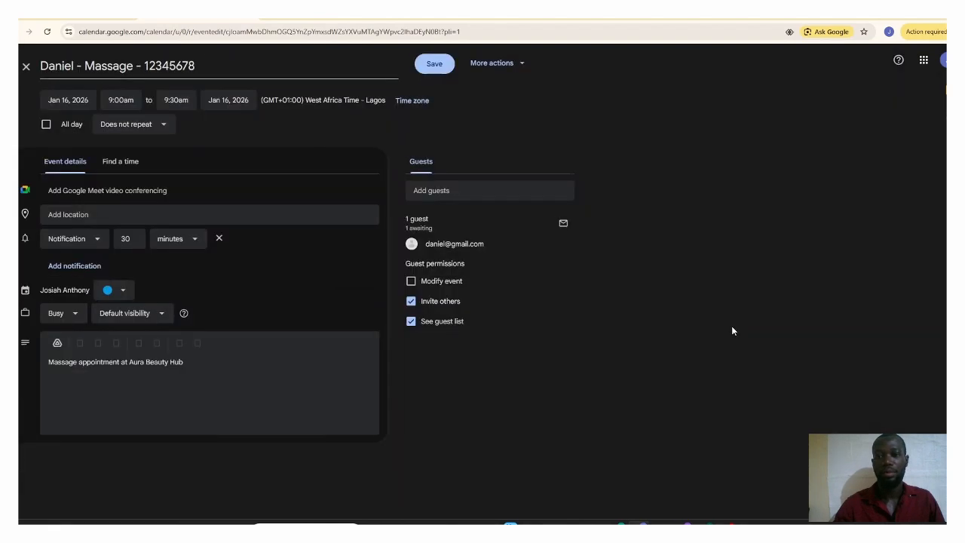
pyautogui.click(708, 523)
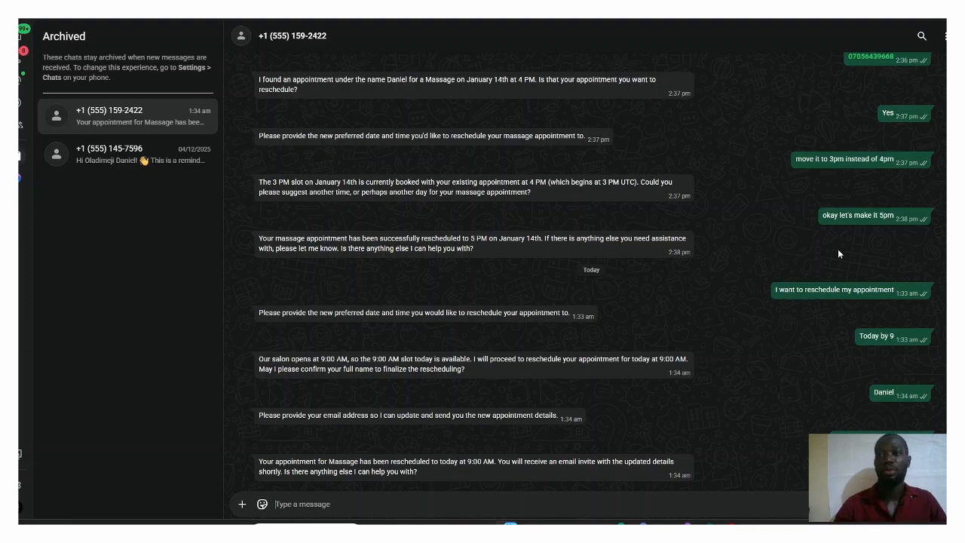
# Step: Return to Google Calendar, view the summary of the January 16 massage event, and close it
pyautogui.click(908, 14)
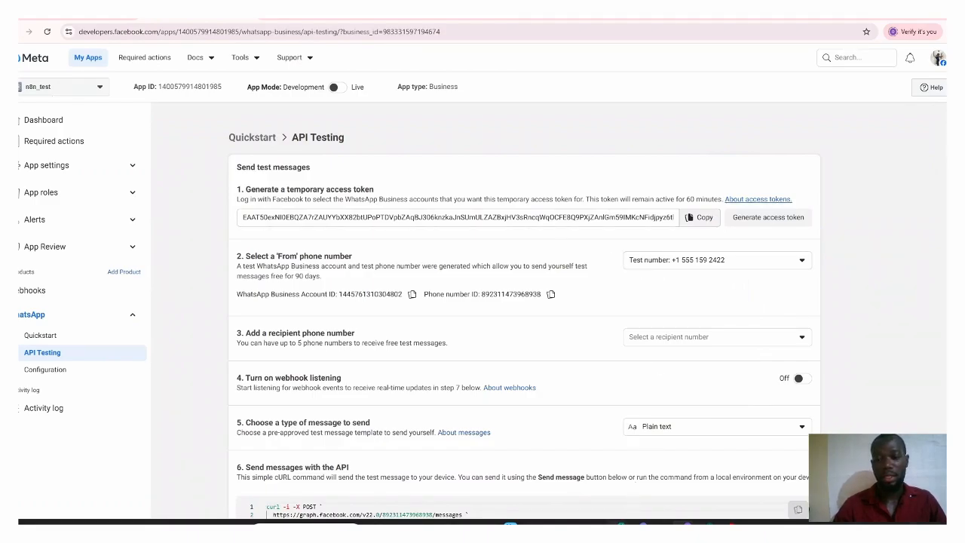
pyautogui.moveTo(617, 524)
pyautogui.click(617, 471)
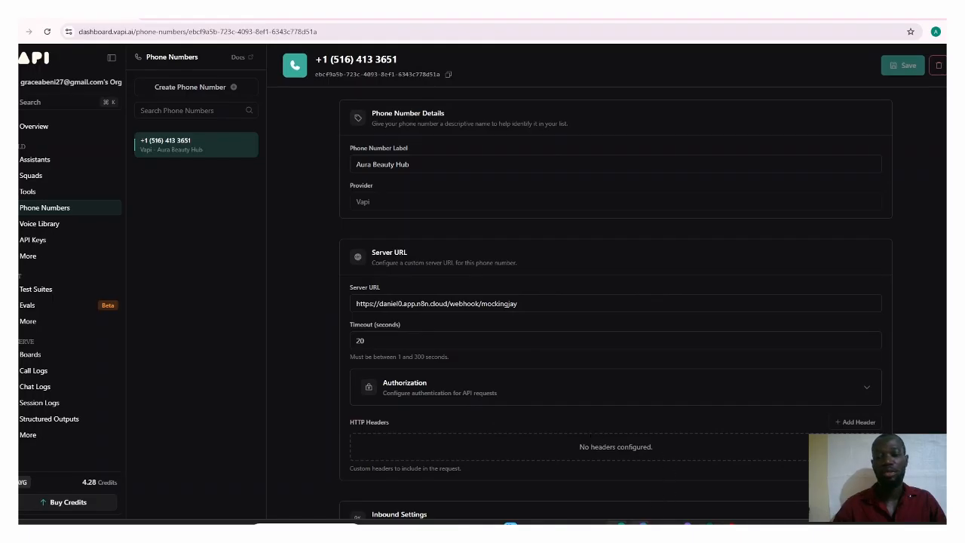
pyautogui.moveTo(639, 524)
pyautogui.click(637, 475)
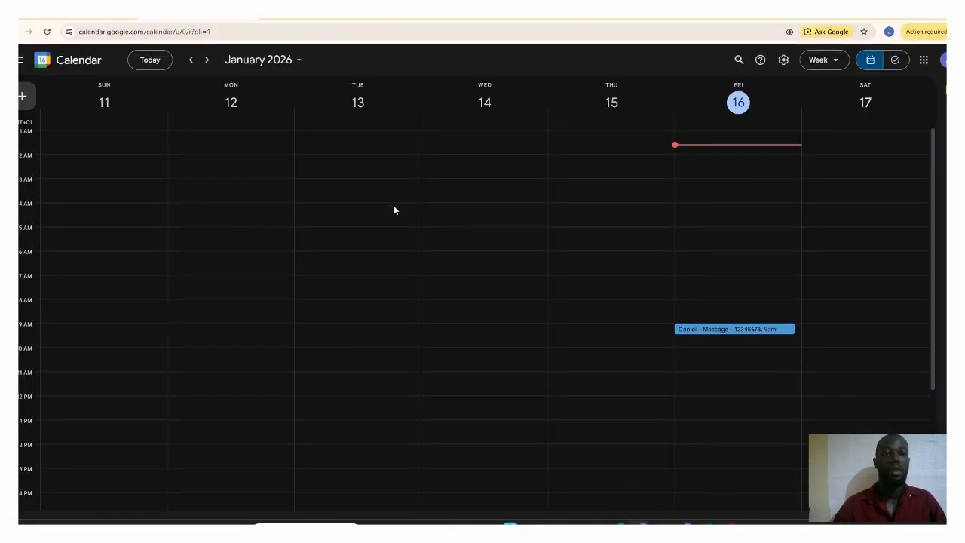
pyautogui.click(722, 330)
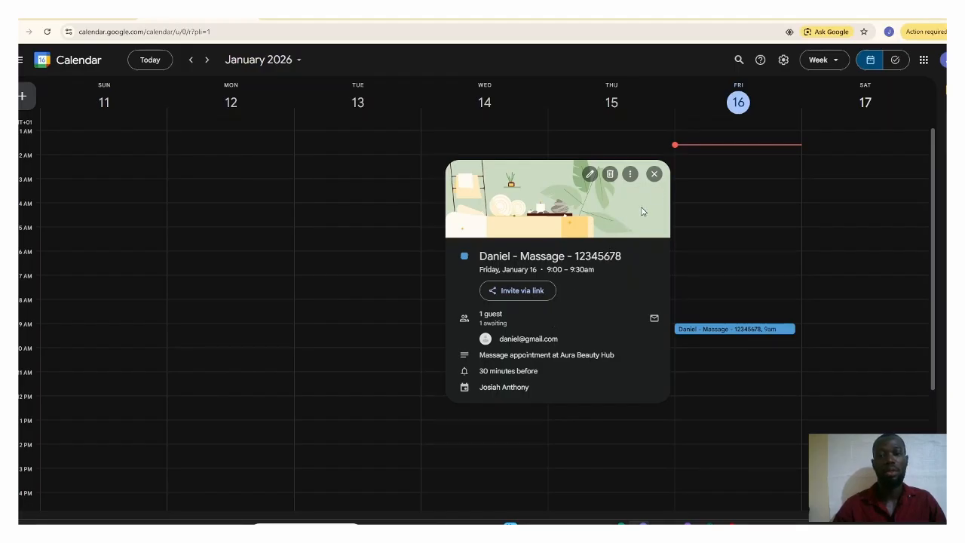
pyautogui.click(653, 176)
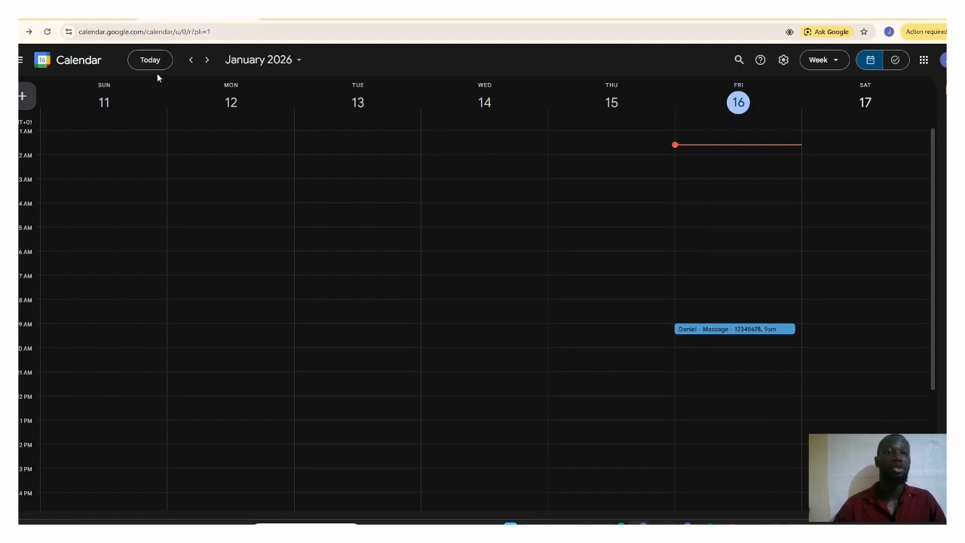
# Step: Switch to the n8n workflow "Whatsapp faq + booking system" and examine its WhatsApp Trigger branch
pyautogui.click(83, 18)
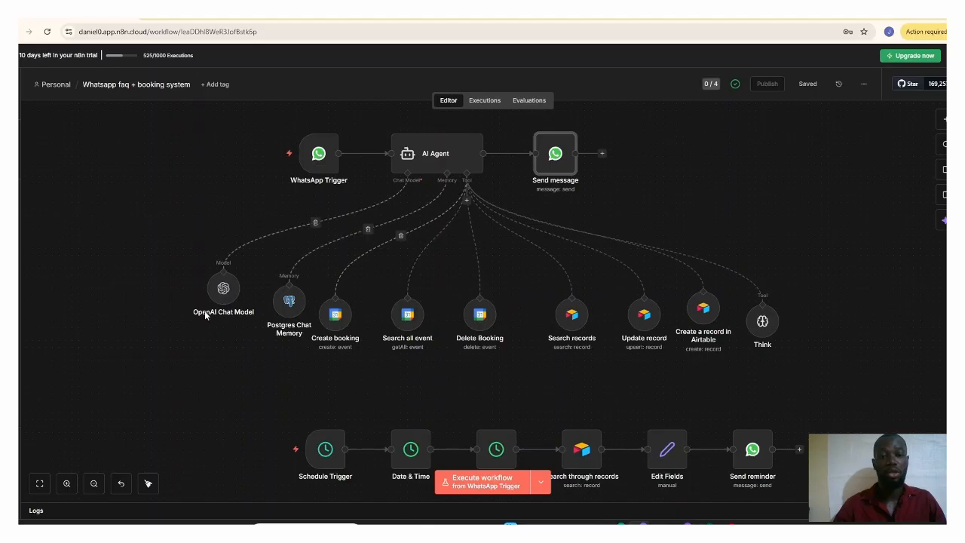
pyautogui.moveTo(320, 162)
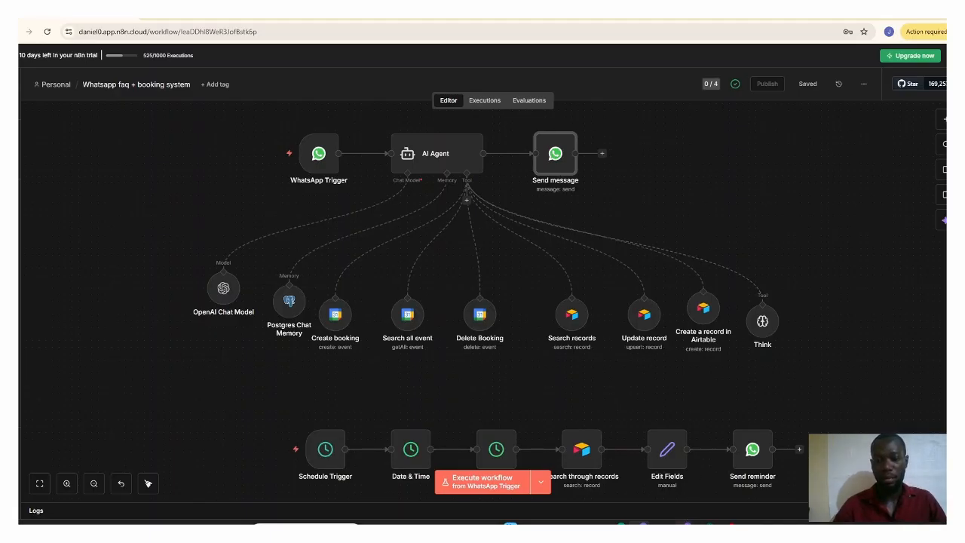
# Step: Switch to Meta for Developers, start creating an app named "tutorial", and continue to its use cases
pyautogui.click(686, 524)
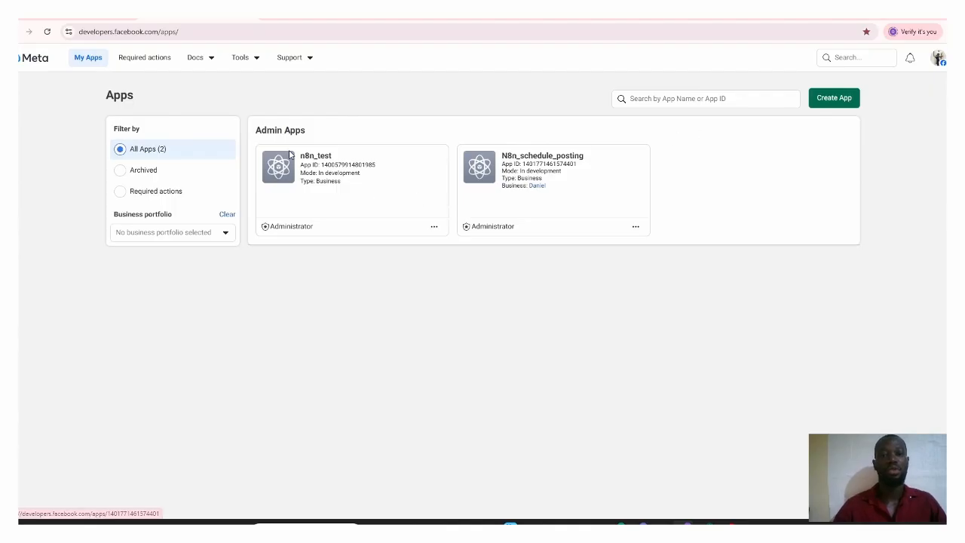
pyautogui.click(834, 99)
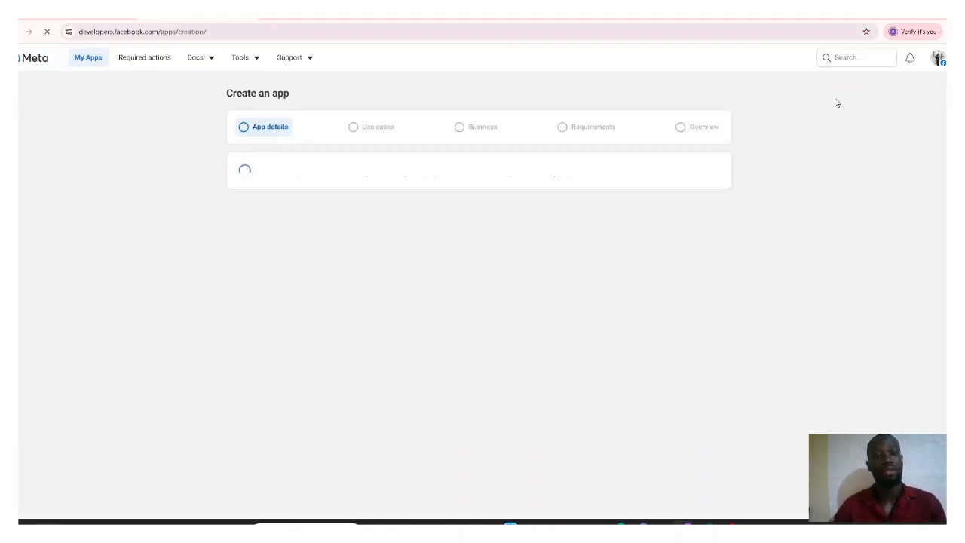
pyautogui.click(314, 196)
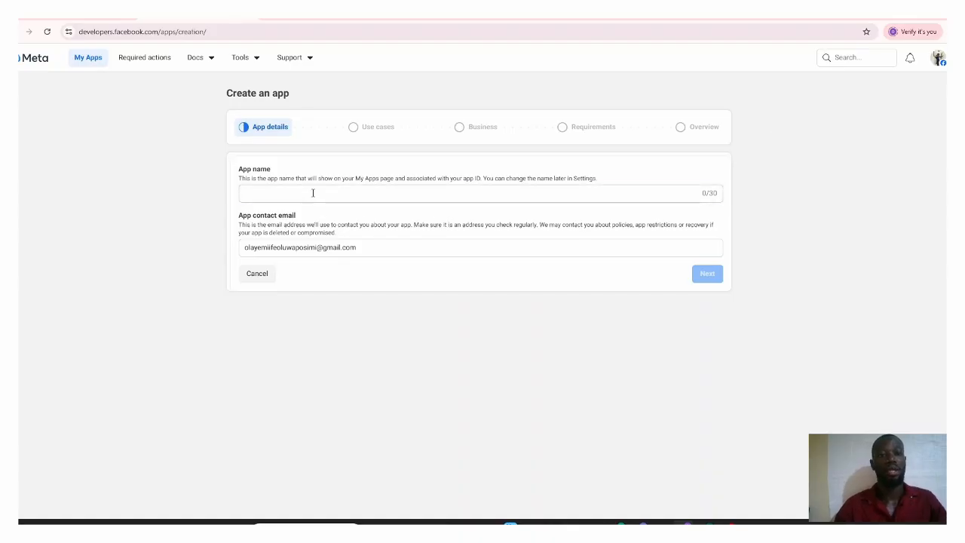
pyautogui.click(313, 193)
pyautogui.click(308, 215)
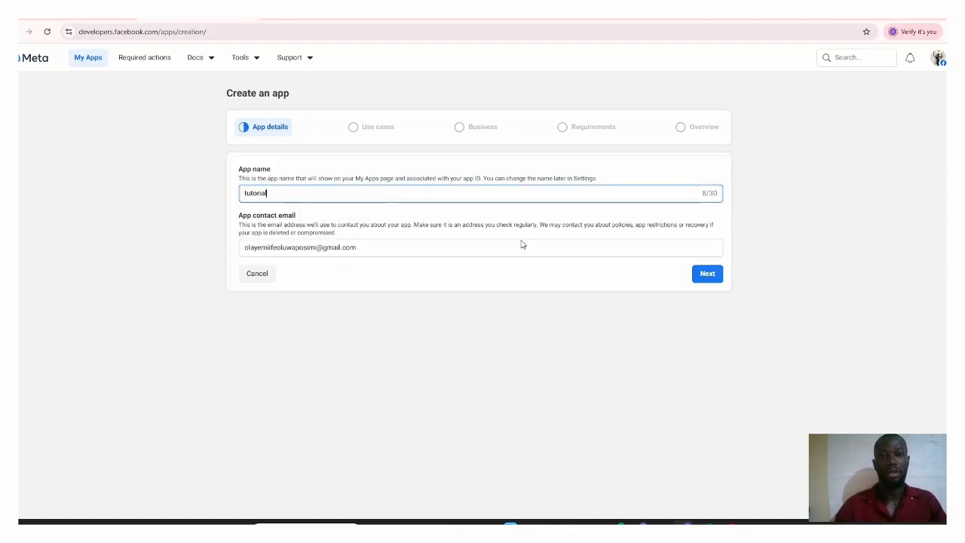
pyautogui.click(701, 272)
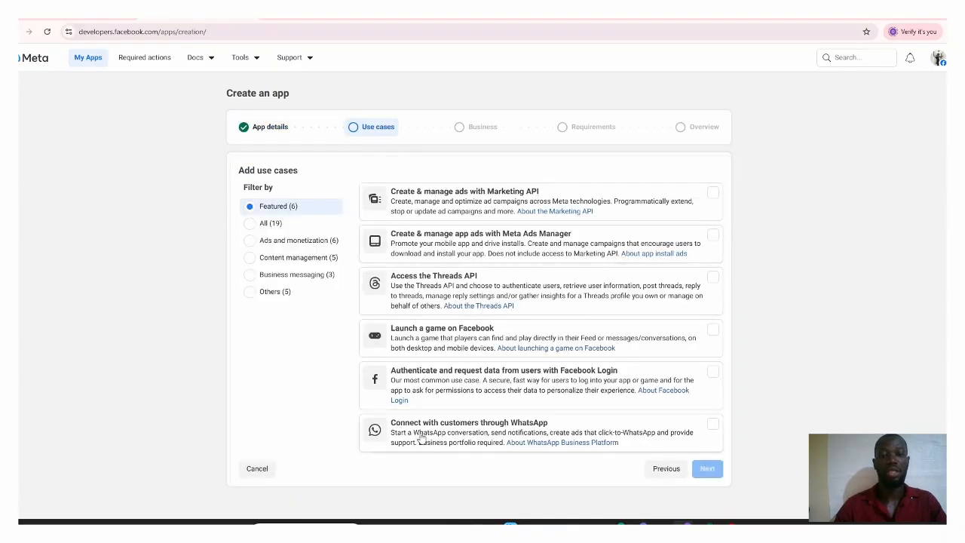
# Step: Choose the use case "Connect with customers through WhatsApp" for the new app and continue to the business portfolio selection
pyautogui.click(469, 436)
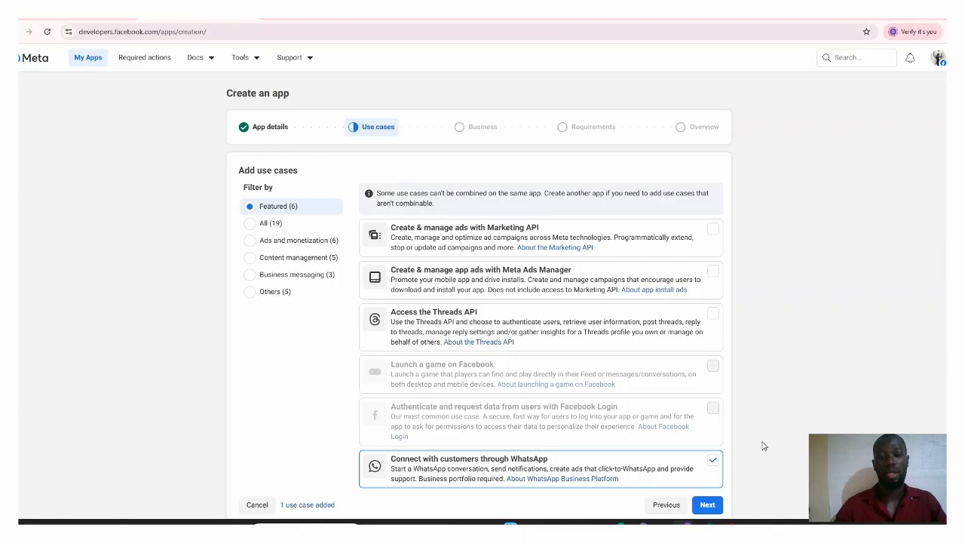
pyautogui.scroll(-1, 482, 302)
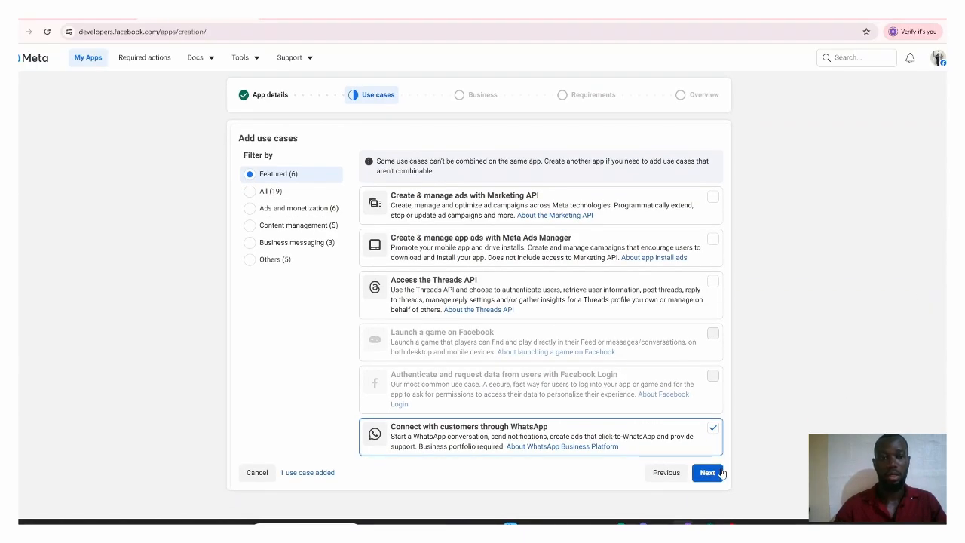
pyautogui.click(251, 260)
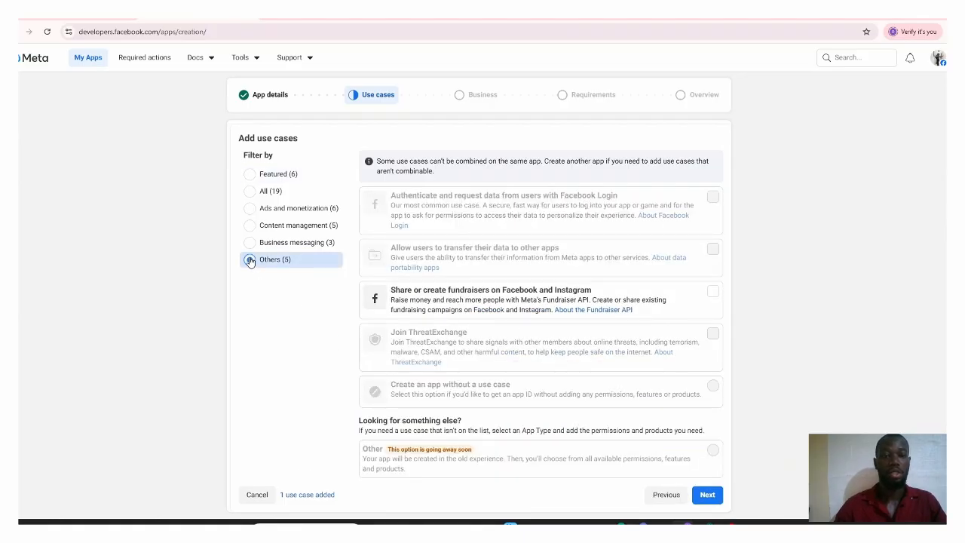
pyautogui.click(253, 173)
pyautogui.click(712, 472)
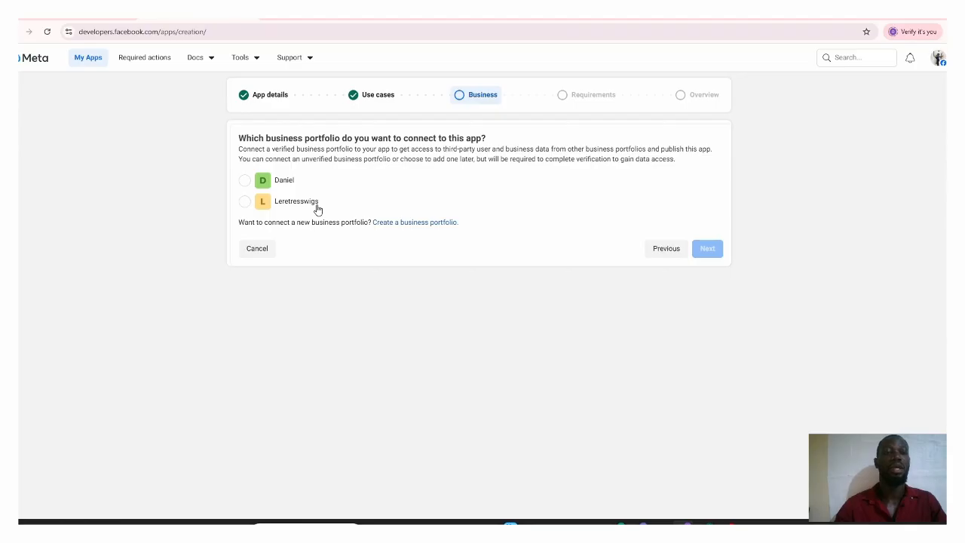
# Step: Open the form for creating a business portfolio in Meta Business Suite and dismiss it without entering anything
pyautogui.click(273, 19)
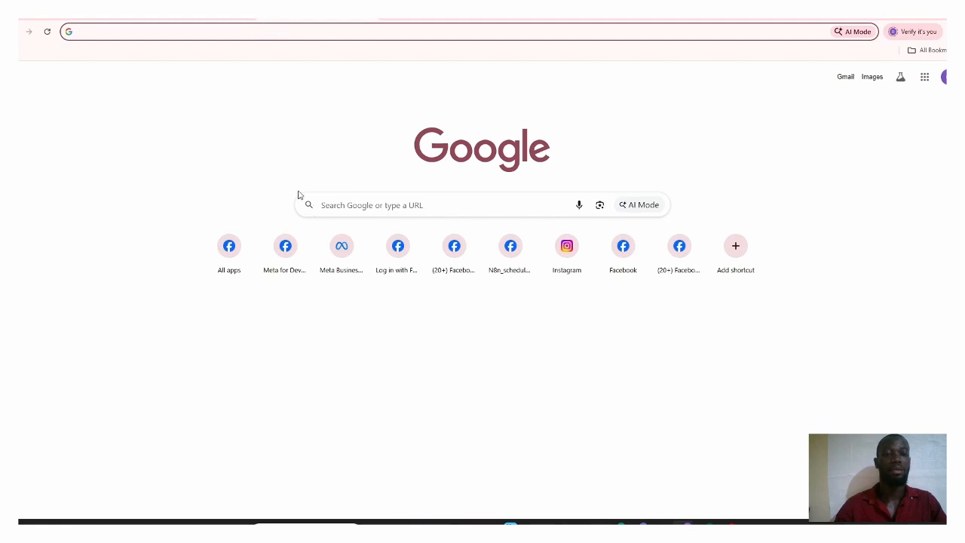
pyautogui.click(340, 254)
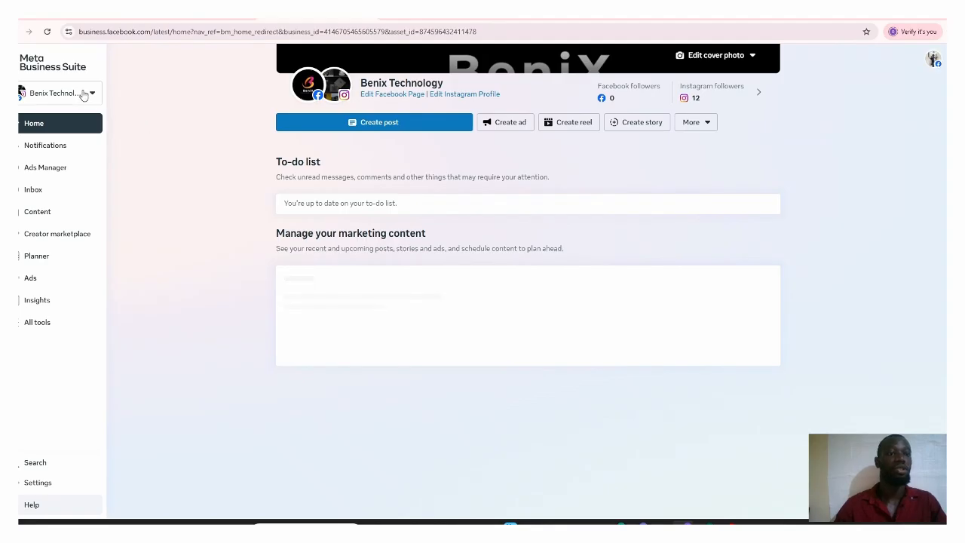
pyautogui.click(84, 93)
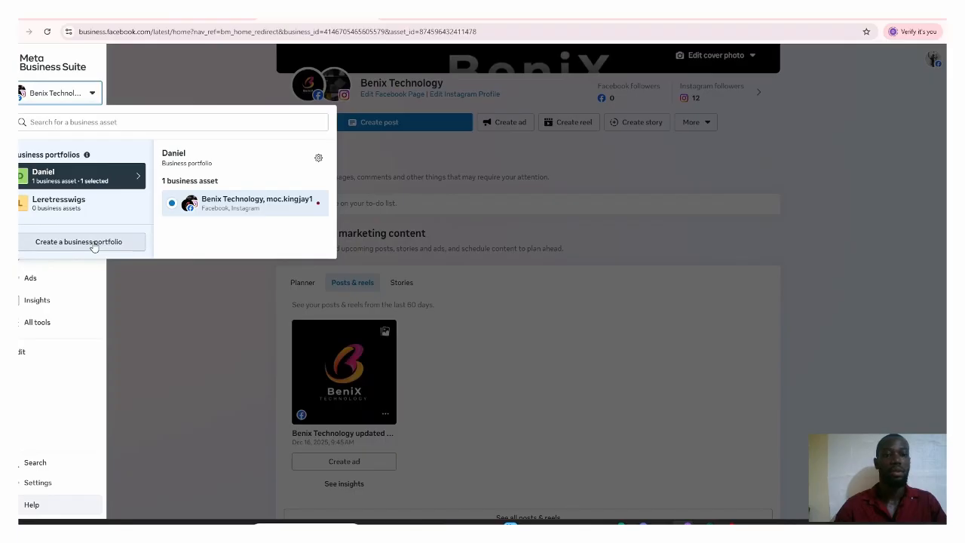
pyautogui.click(83, 242)
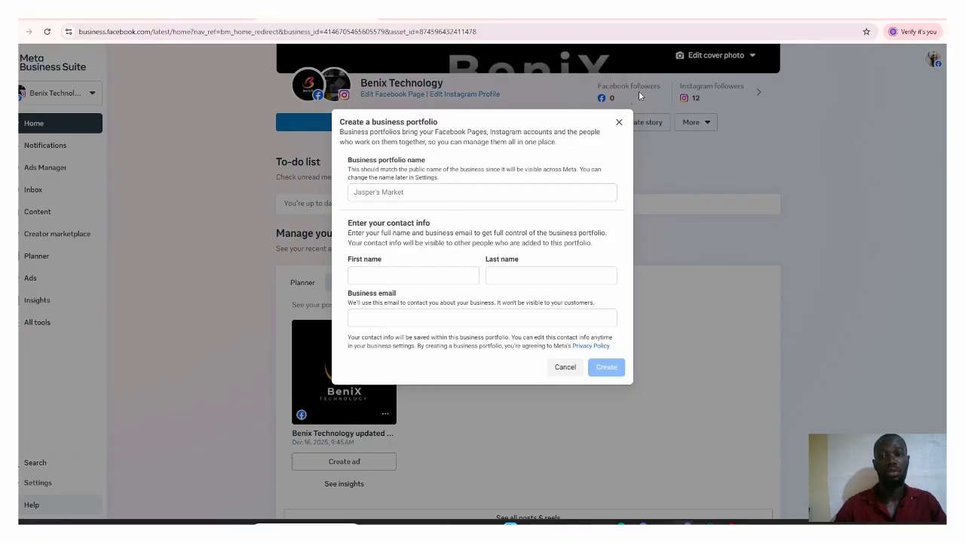
pyautogui.click(619, 122)
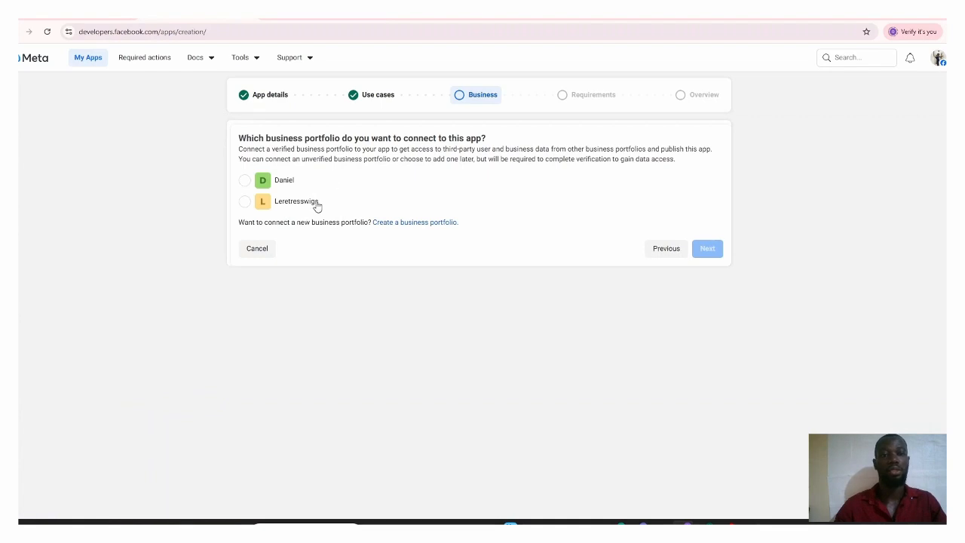
# Step: Connect the Leretresswigs business portfolio to the new app and proceed through the requirements to the overview
pyautogui.click(317, 202)
pyautogui.click(709, 249)
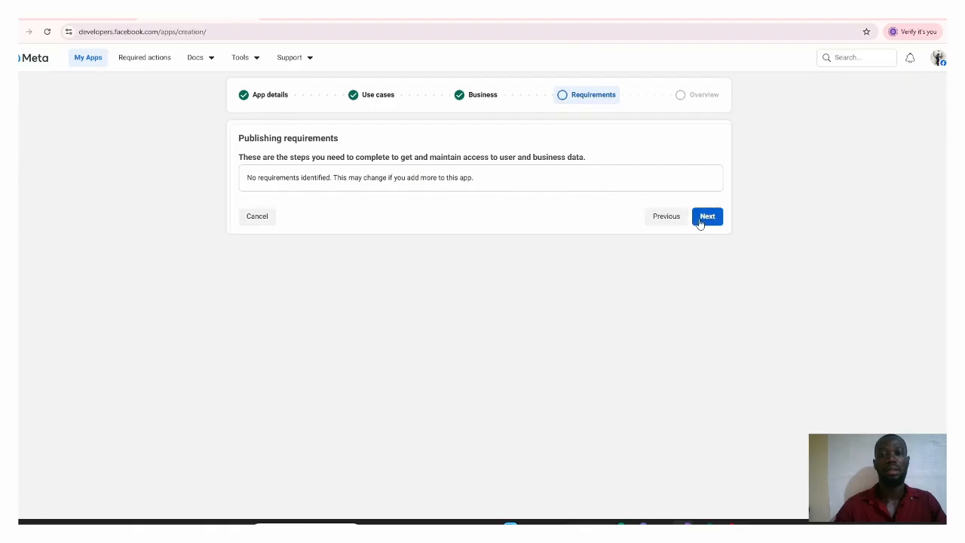
pyautogui.click(707, 217)
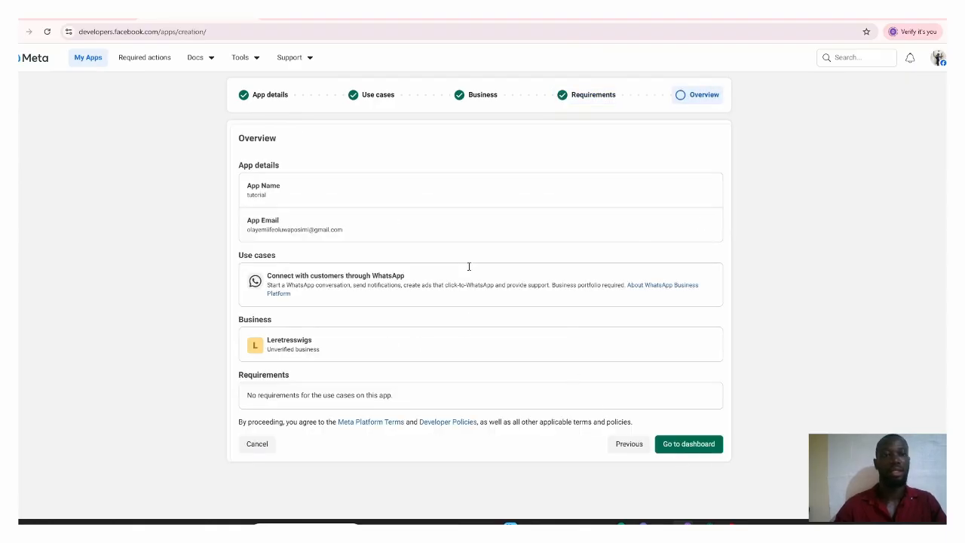
# Step: Leave the app creation for the app list and open the WhatsApp API Testing page of the existing n8n_test app
pyautogui.click(87, 60)
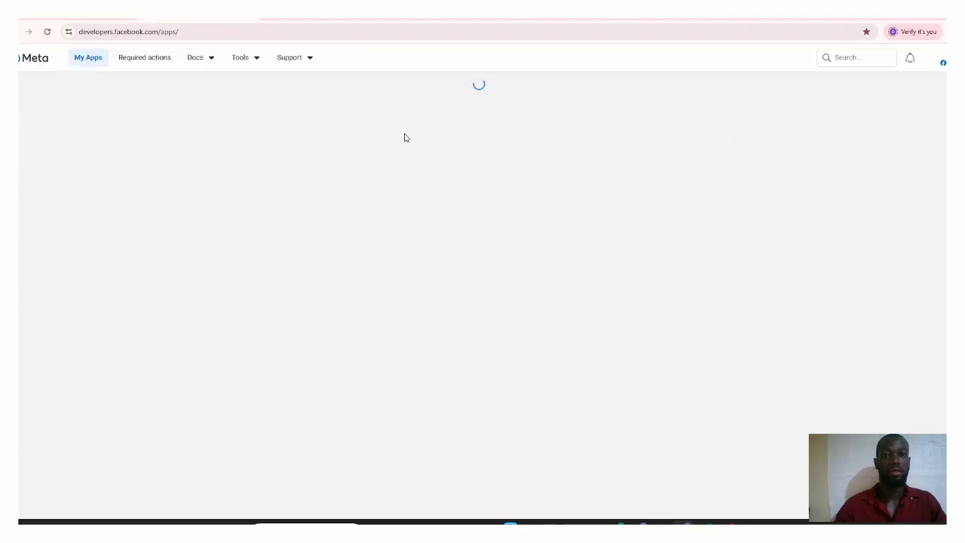
pyautogui.click(347, 169)
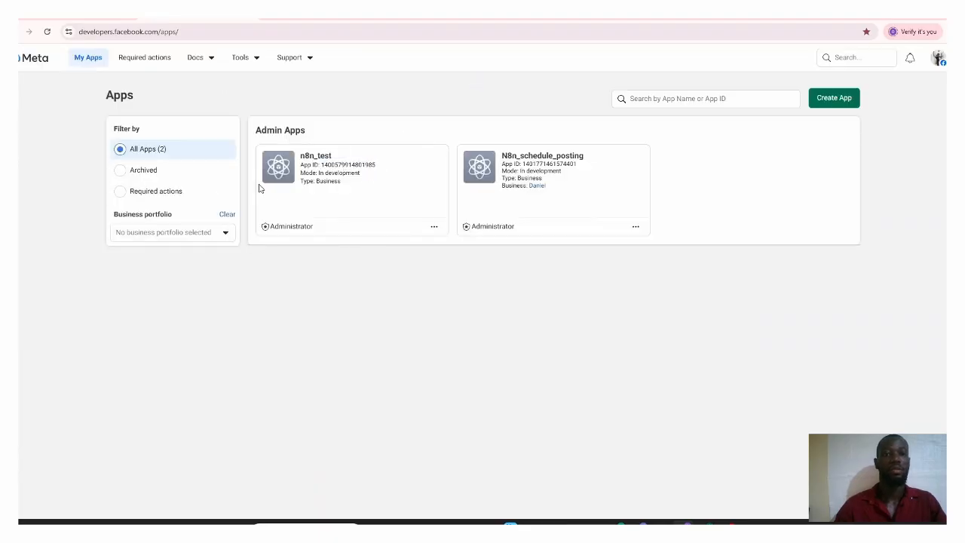
pyautogui.click(279, 167)
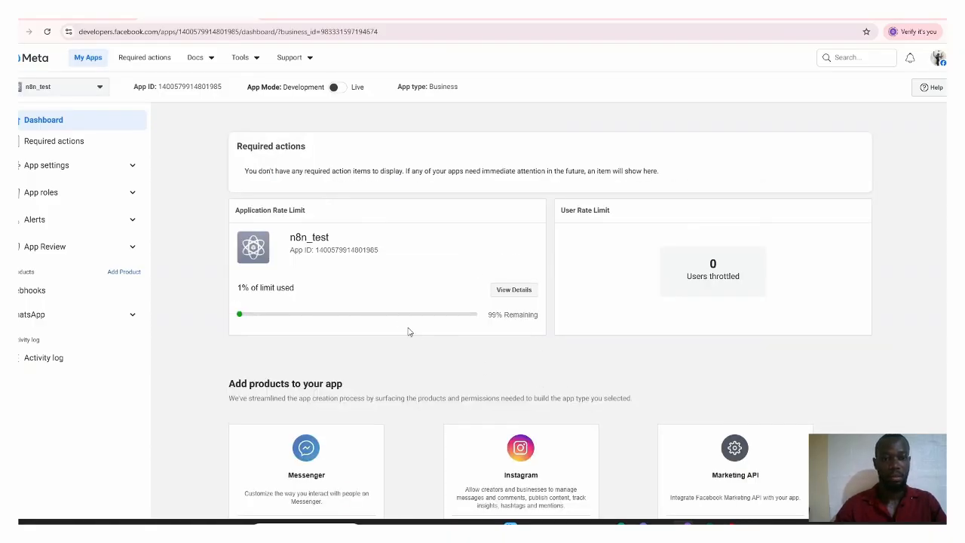
pyautogui.click(74, 322)
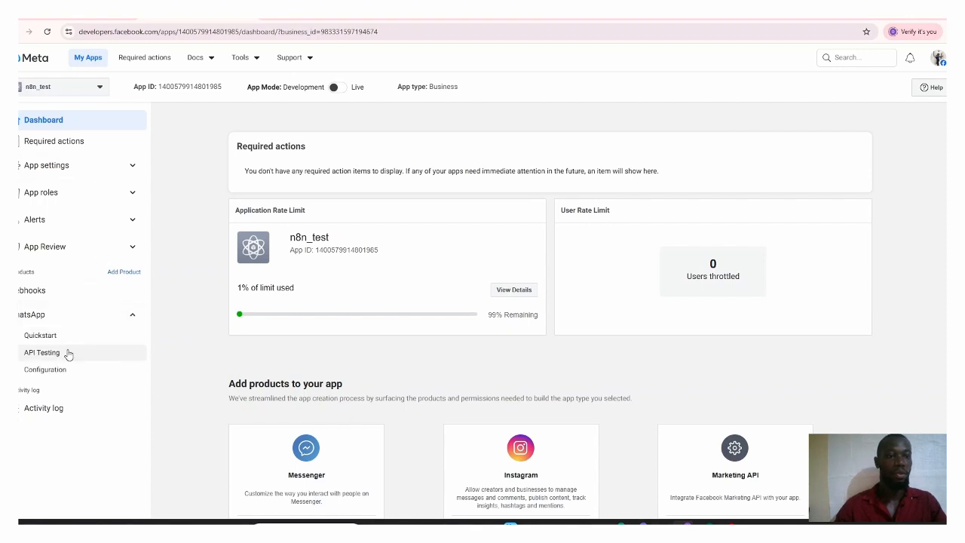
pyautogui.click(68, 354)
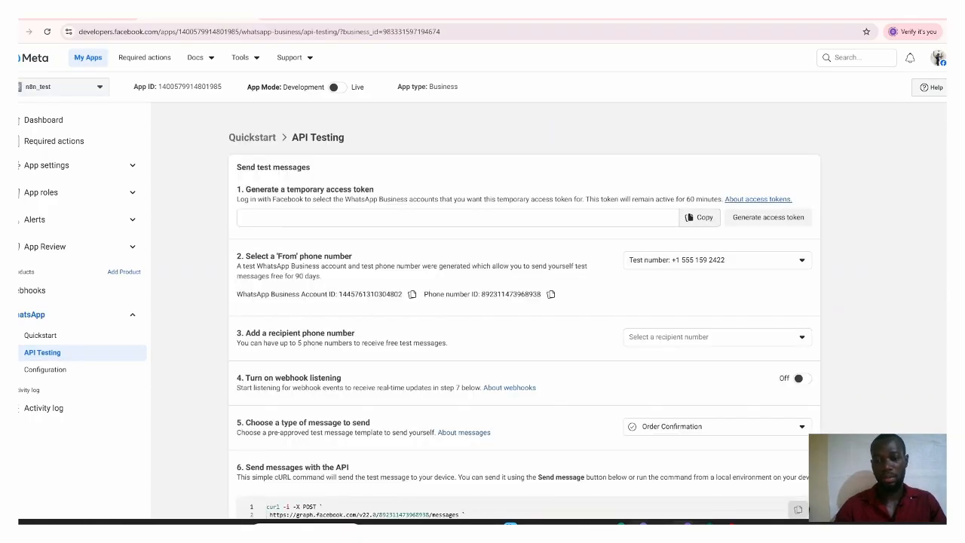
# Step: Switch back to the n8n workflow and open the parameters of the WhatsApp Trigger node
pyautogui.click(640, 479)
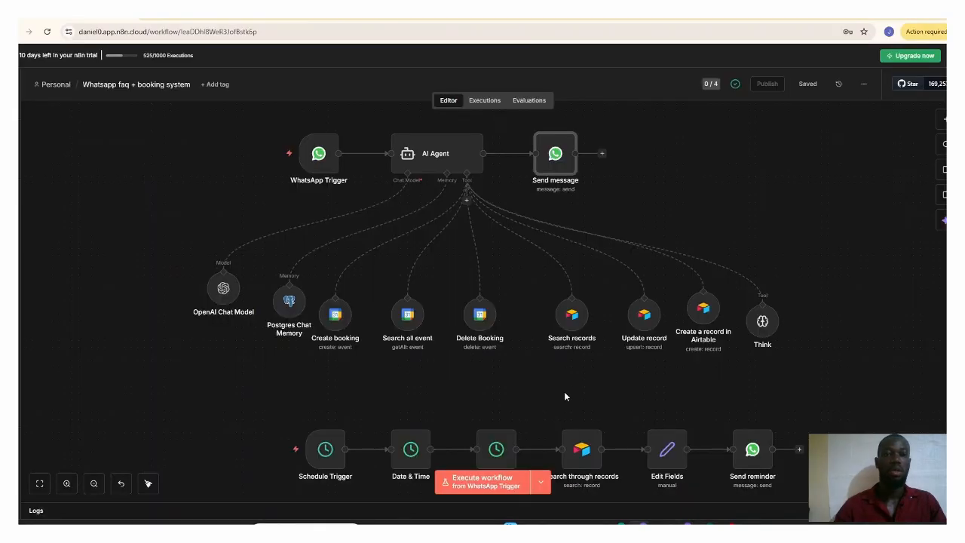
pyautogui.click(312, 169)
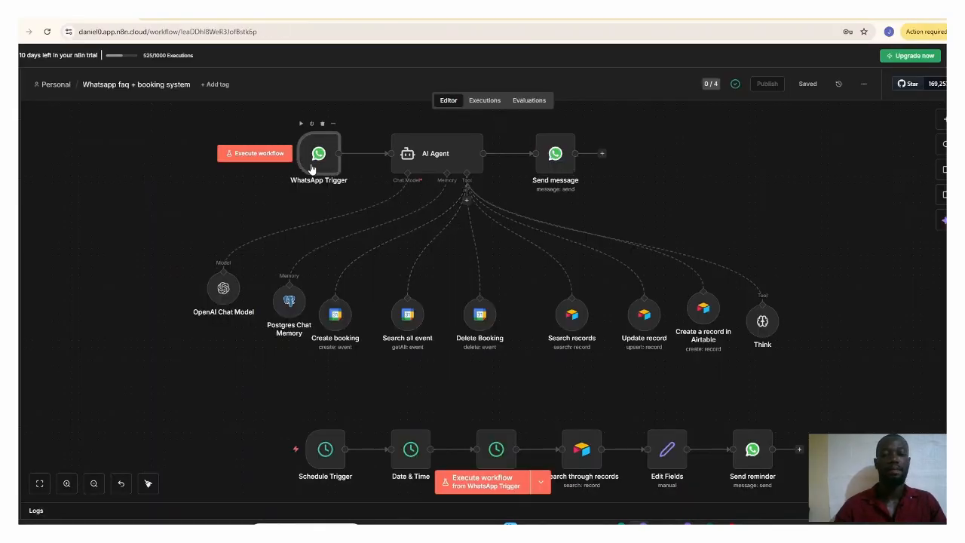
pyautogui.doubleClick(313, 169)
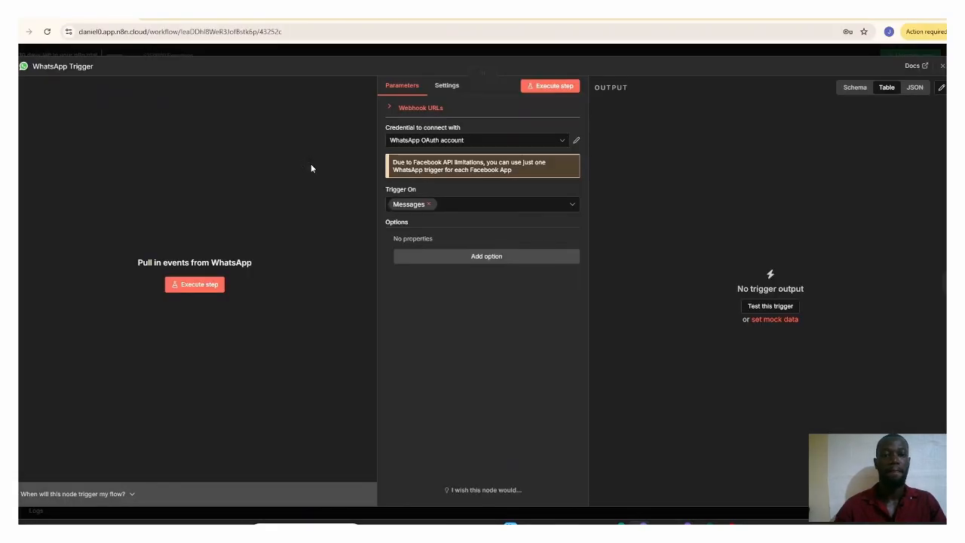
# Step: View the client ID and client secret fields of the WhatsApp OAuth account credential and return to the workflow canvas
pyautogui.click(576, 143)
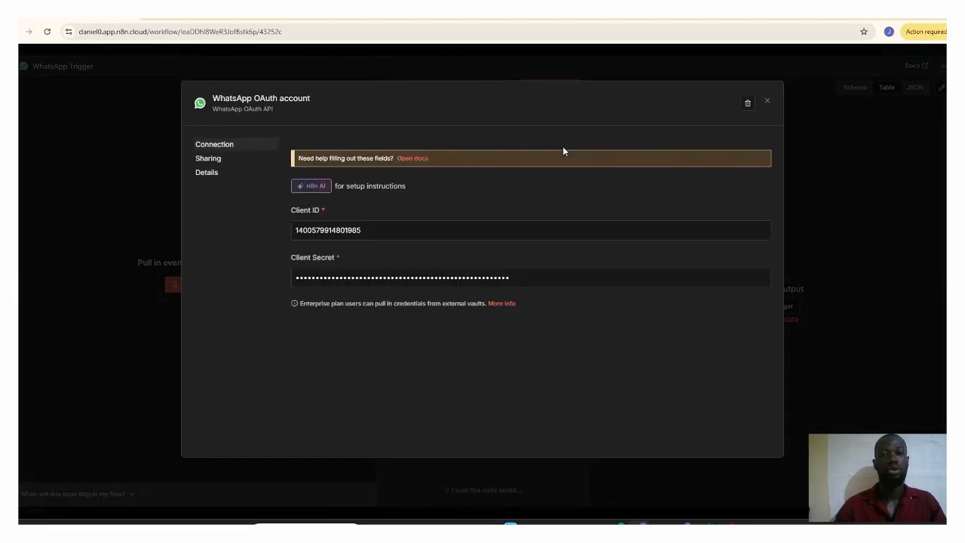
pyautogui.click(767, 101)
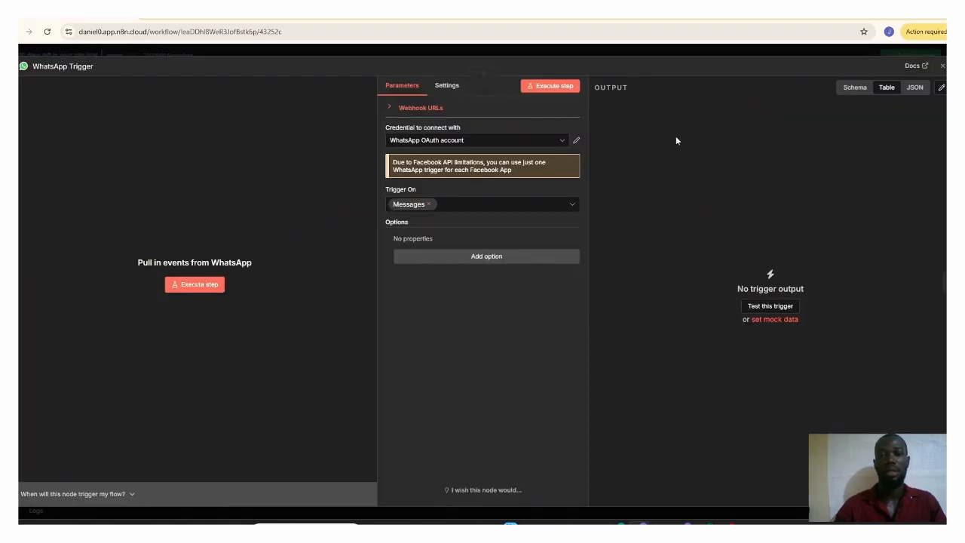
pyautogui.click(942, 66)
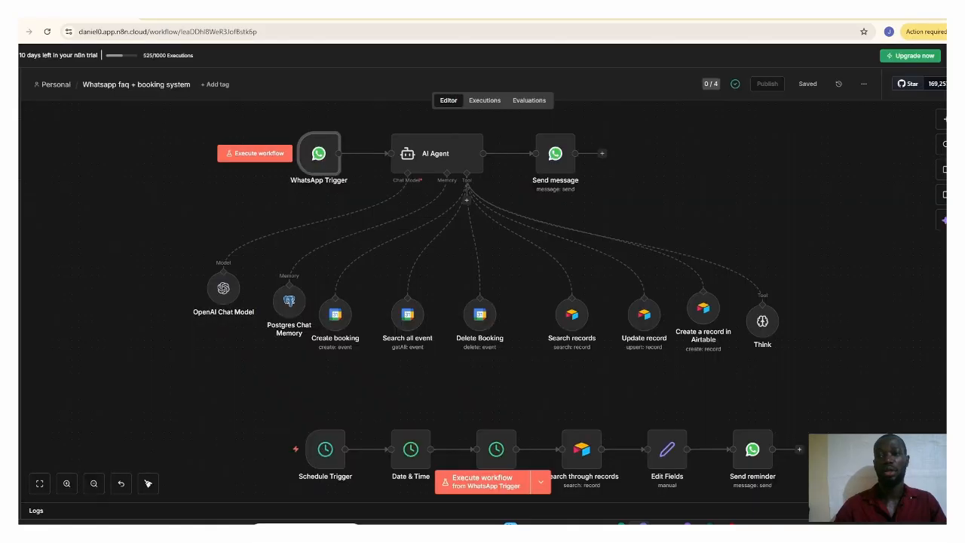
# Step: Search the node library for "whtapp", list the WhatsApp Business Cloud triggers, and dismiss the library without adding a node
pyautogui.click(945, 119)
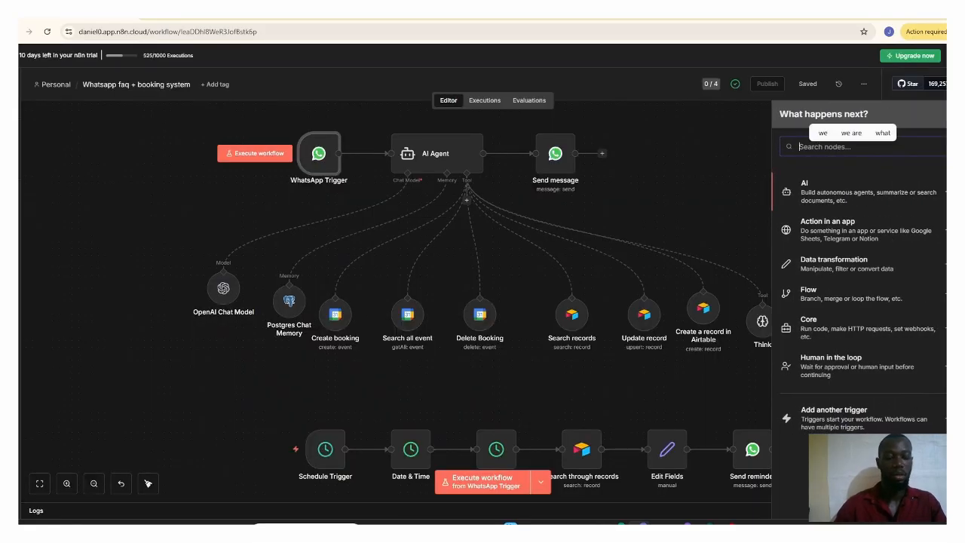
pyautogui.write('whtapp')
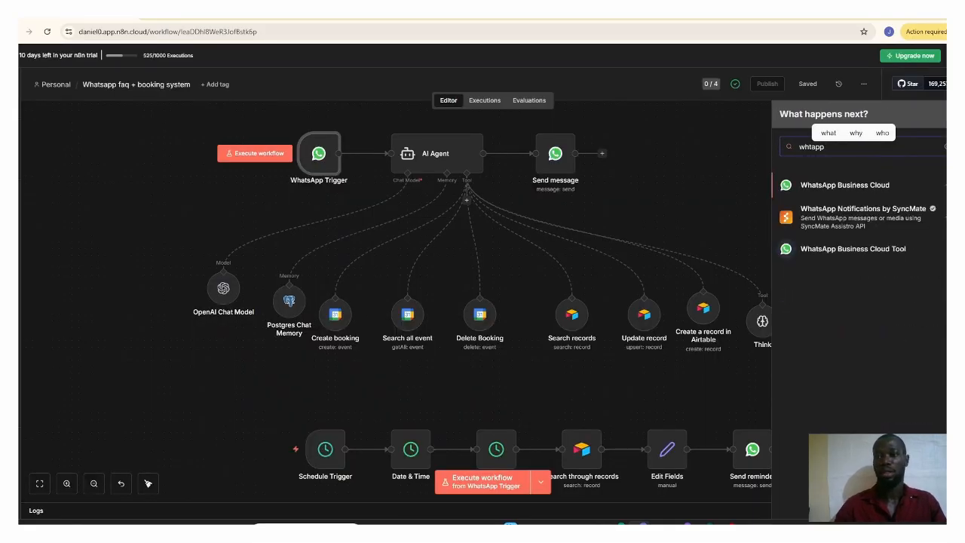
pyautogui.click(867, 190)
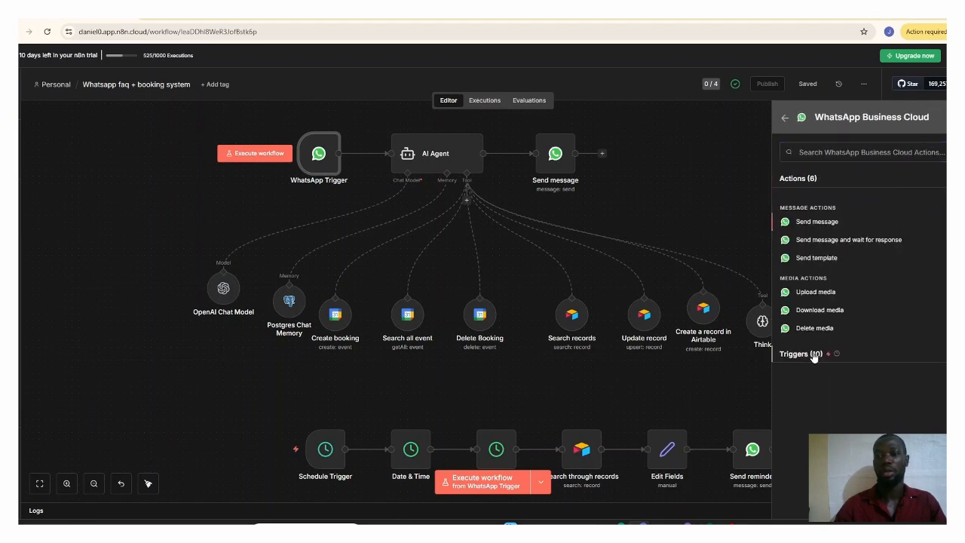
pyautogui.click(815, 354)
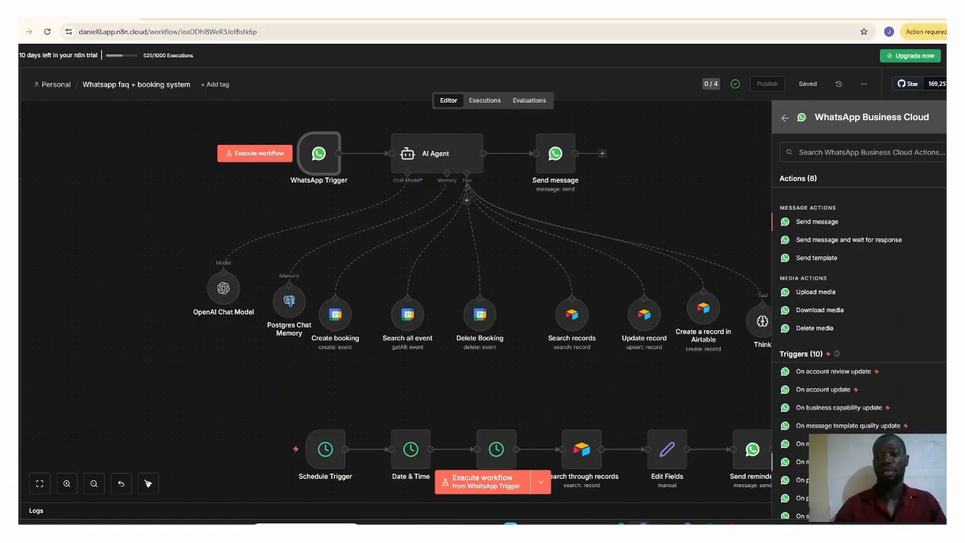
pyautogui.click(722, 208)
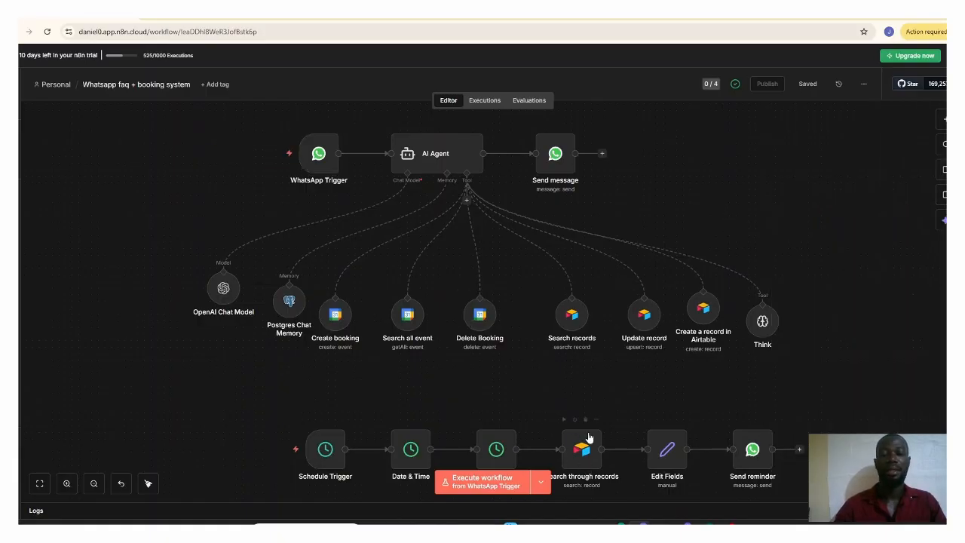
# Step: Switch to the Meta app dashboard and open the basic app settings of n8n_test, with its app ID and app secret
pyautogui.moveTo(642, 525)
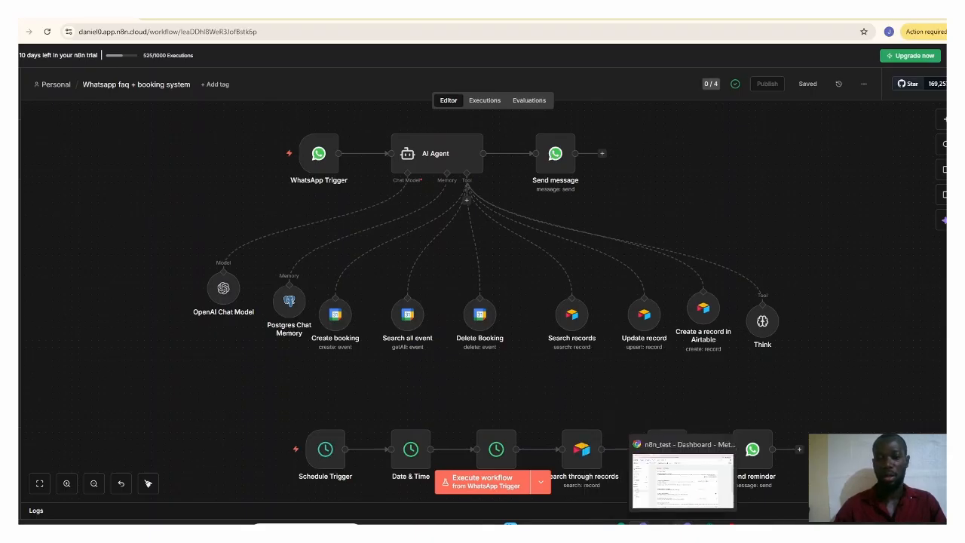
pyautogui.click(683, 475)
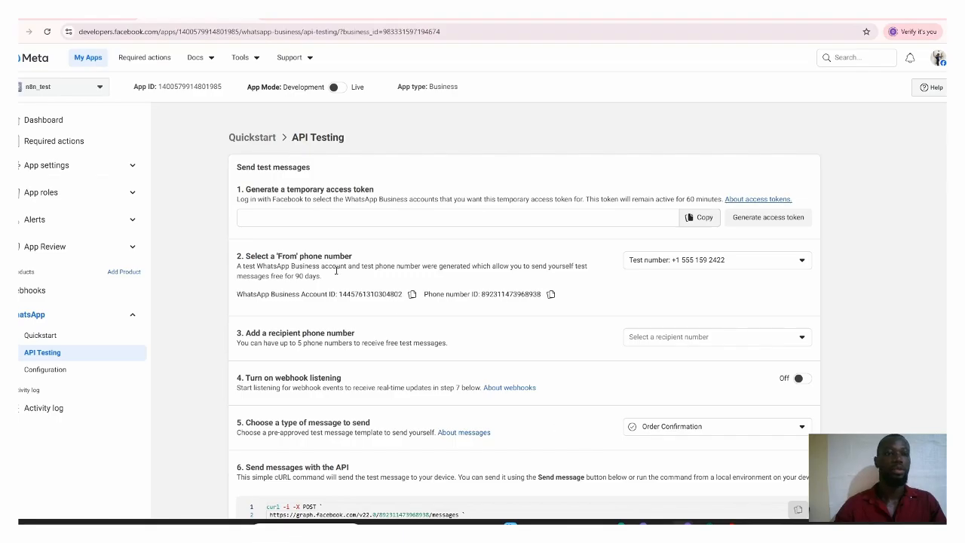
pyautogui.click(128, 167)
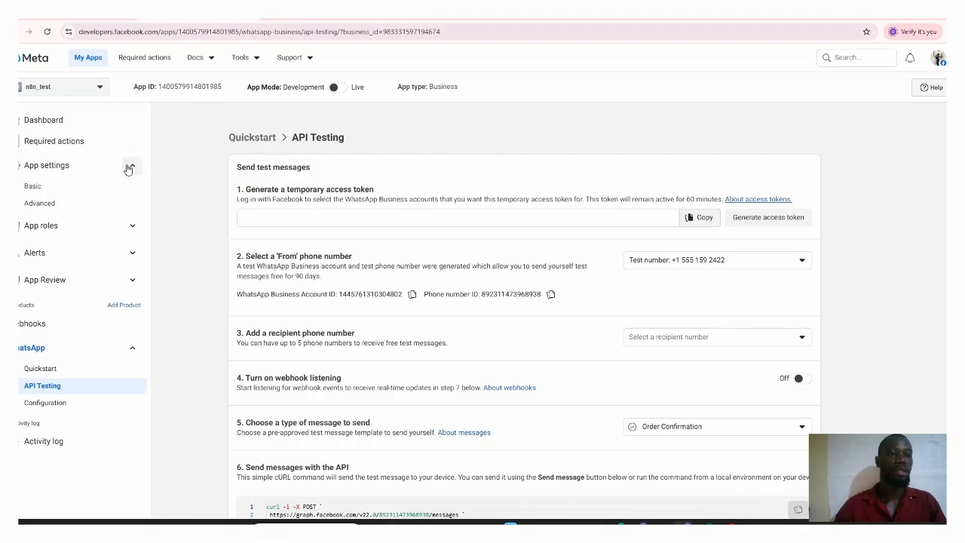
pyautogui.click(59, 186)
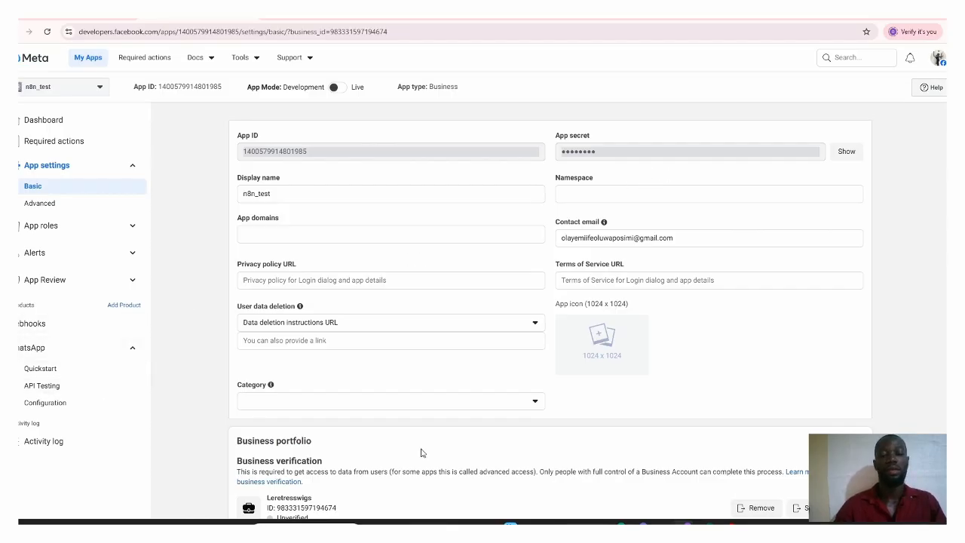
# Step: Switch back to the n8n workflow and examine the WhatsApp account credential of the Send message node
pyautogui.click(669, 444)
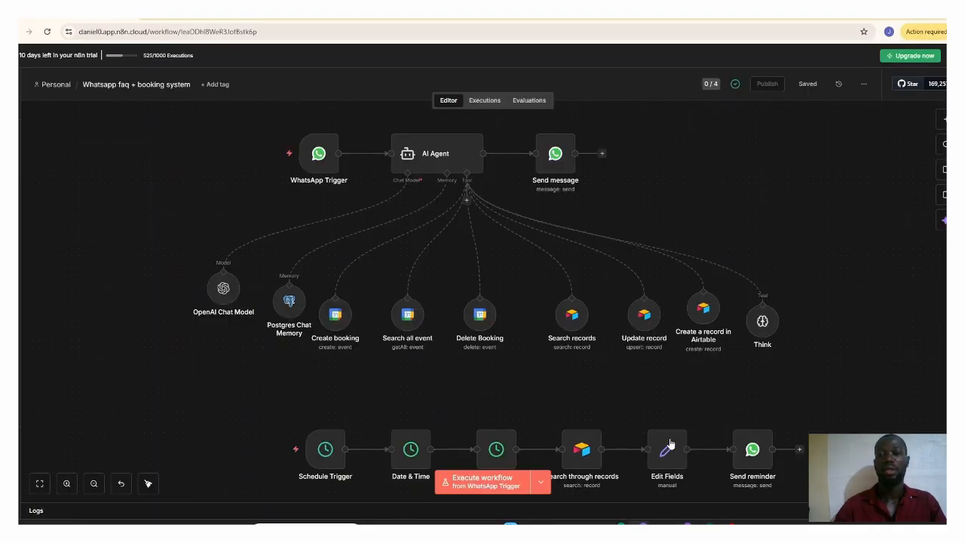
pyautogui.click(553, 160)
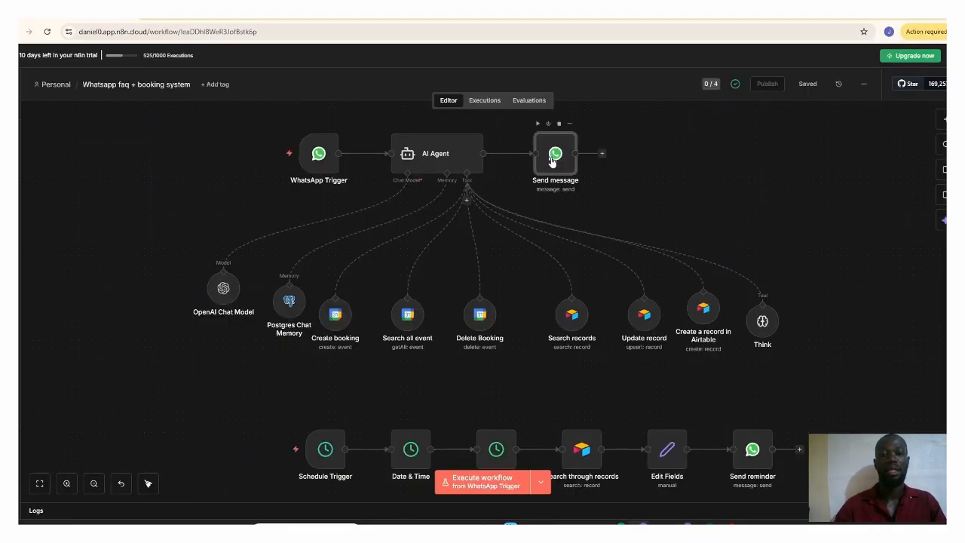
pyautogui.doubleClick(554, 158)
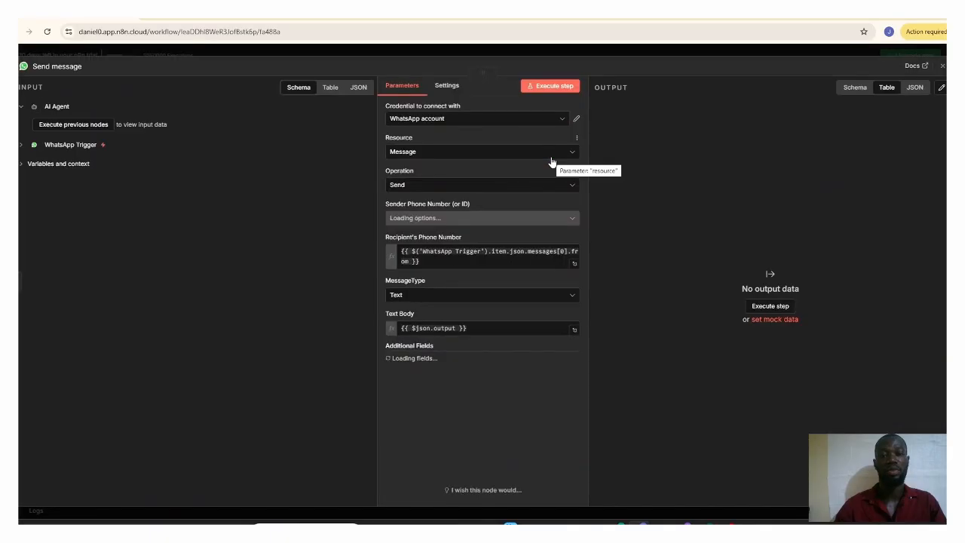
pyautogui.click(576, 118)
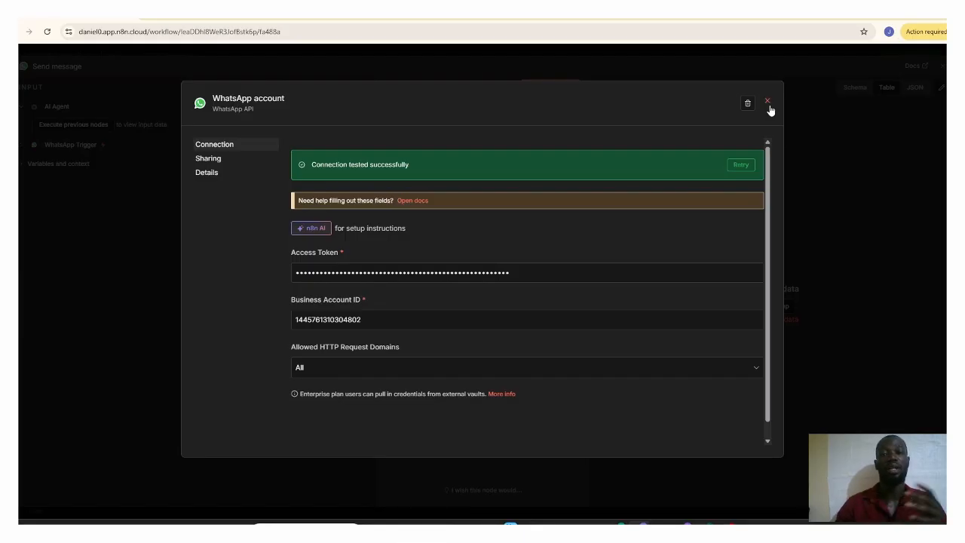
pyautogui.click(767, 103)
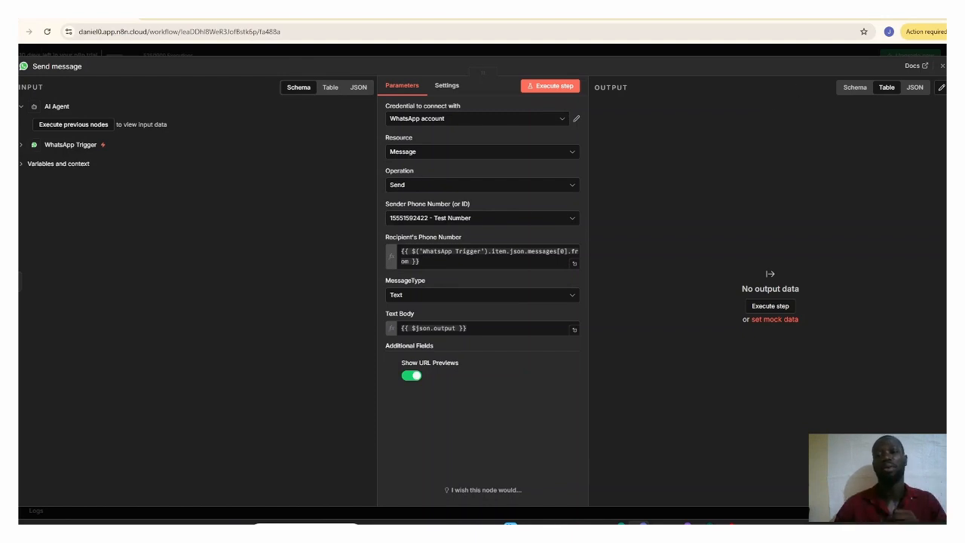
pyautogui.click(941, 67)
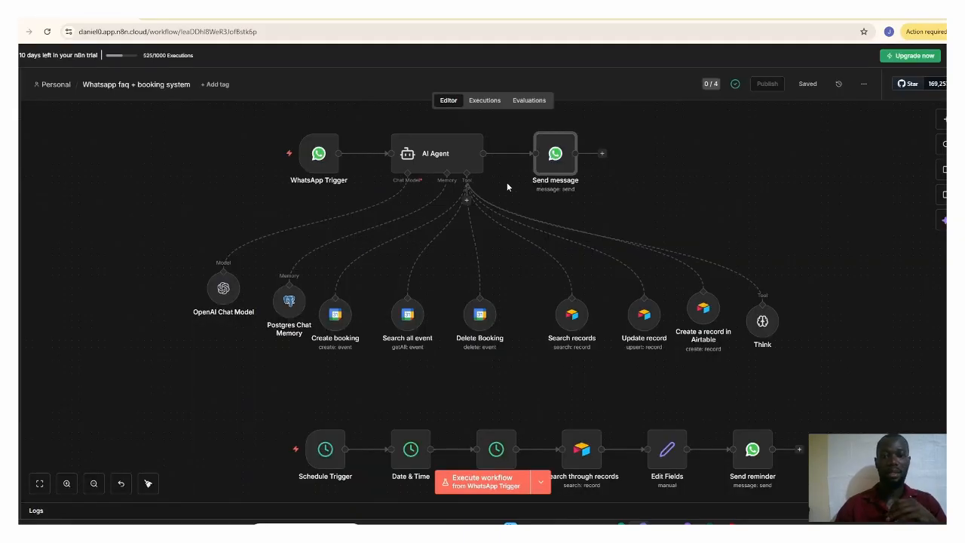
pyautogui.doubleClick(558, 162)
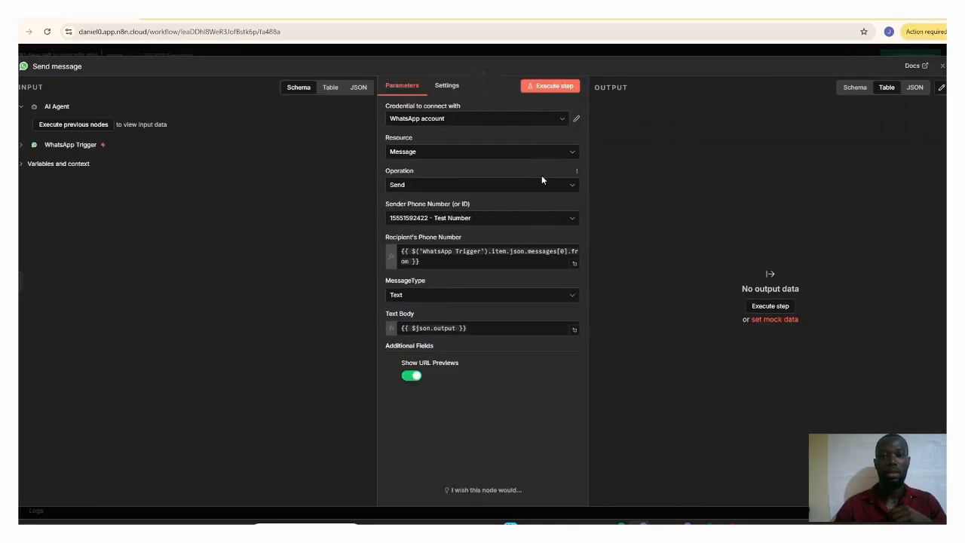
pyautogui.click(575, 121)
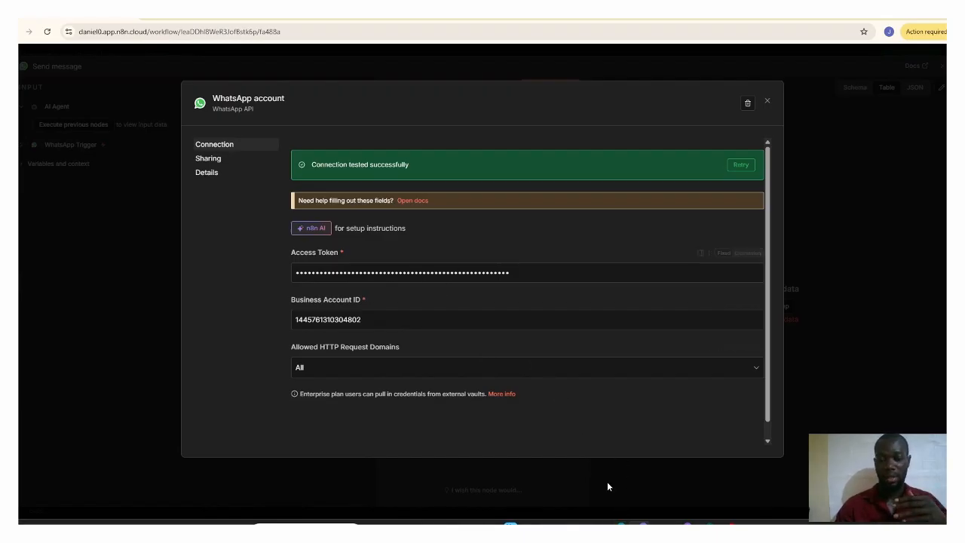
# Step: Switch to the Meta app dashboard and open the WhatsApp API Testing page of n8n_test
pyautogui.hotkey('alt', 'Tab')
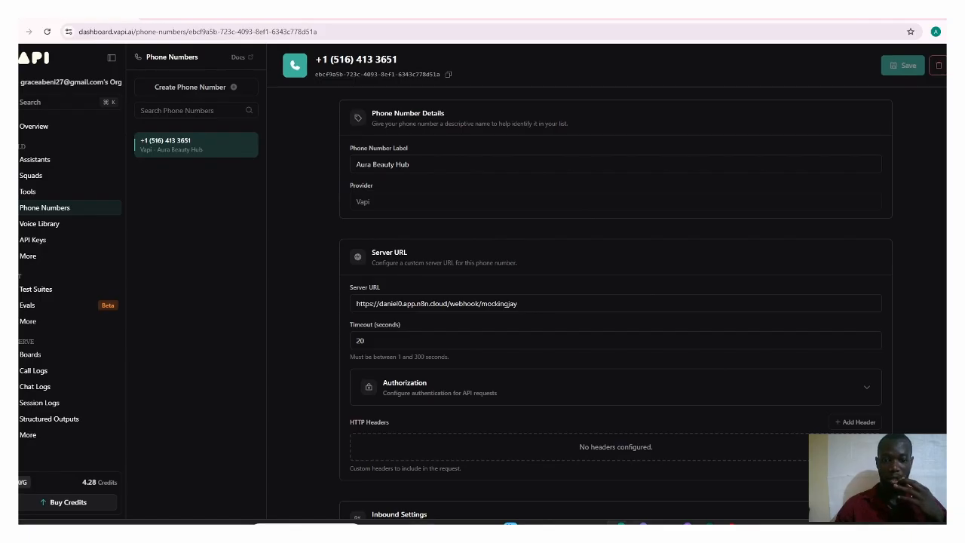
pyautogui.moveTo(682, 524)
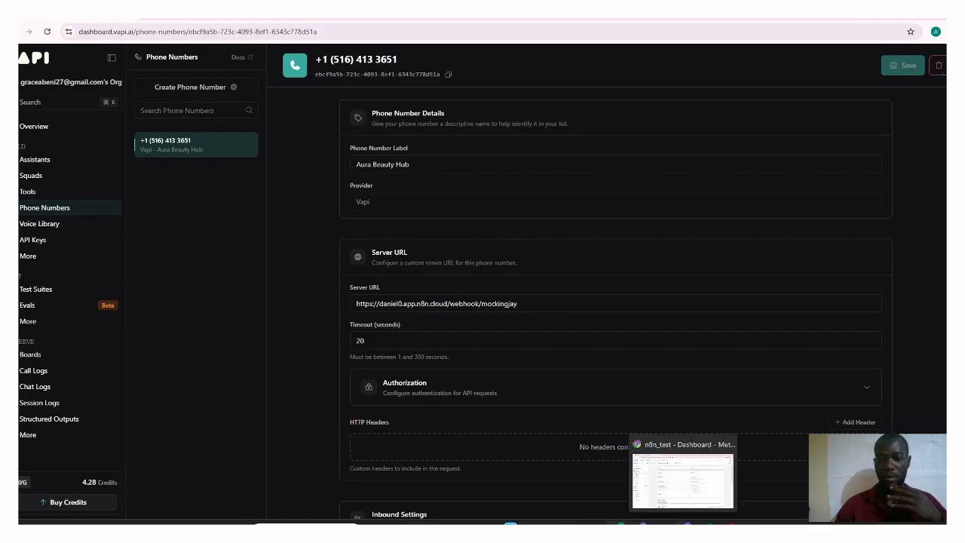
pyautogui.click(653, 480)
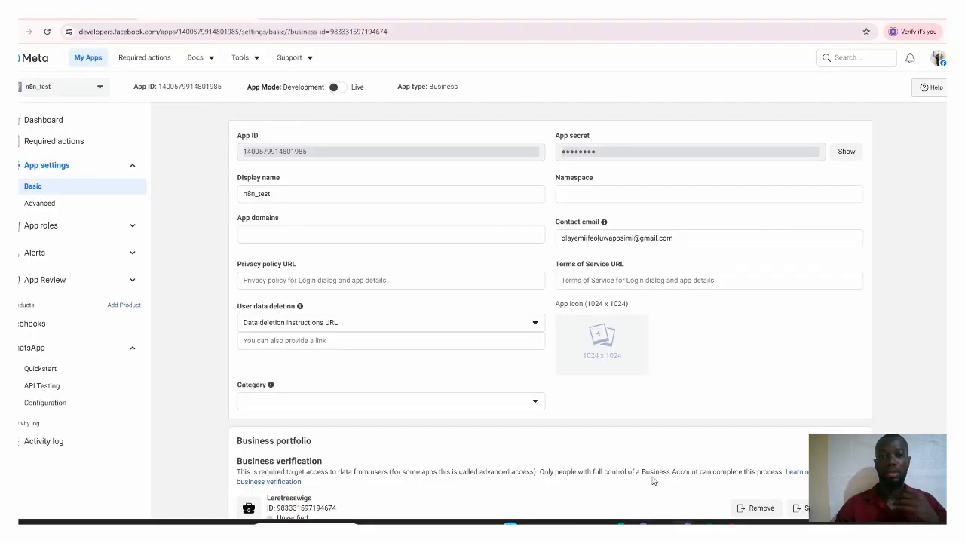
pyautogui.click(43, 385)
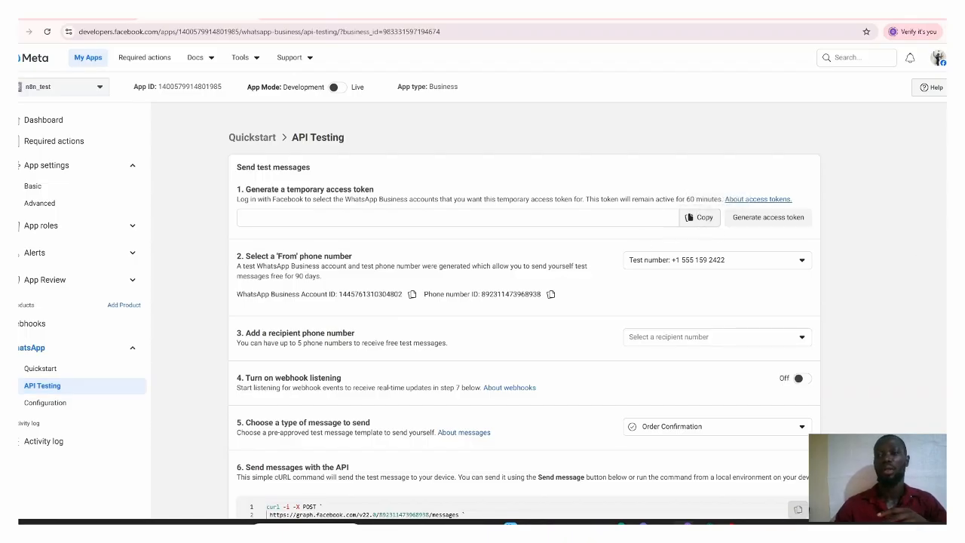
# Step: Review the API Testing page and check the recipient phone number list without selecting a number
pyautogui.scroll(-2, 525, 310)
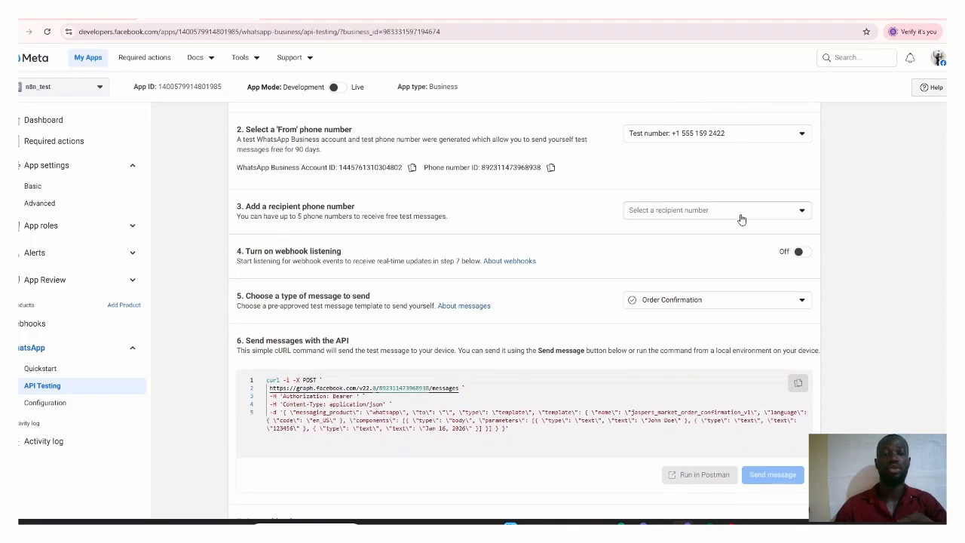
pyautogui.click(741, 219)
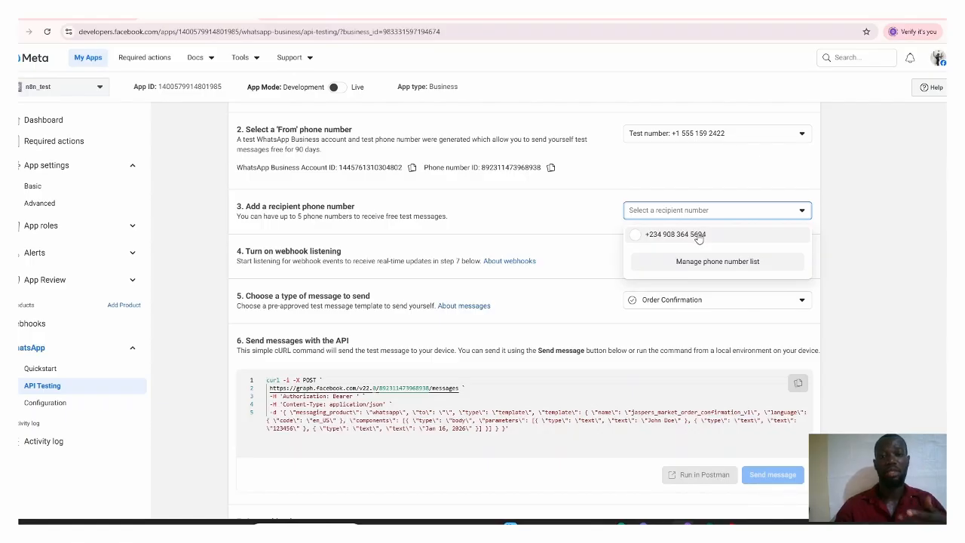
pyautogui.click(897, 159)
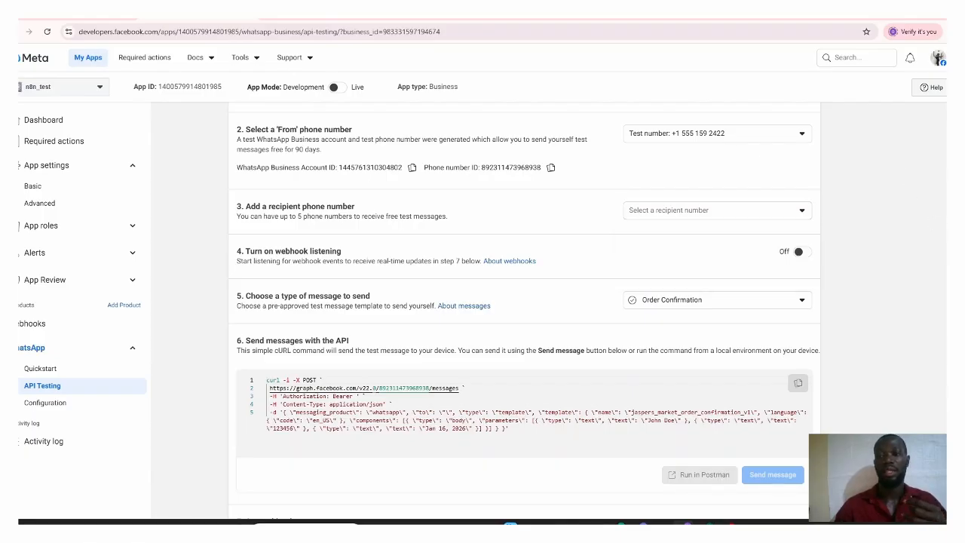
pyautogui.scroll(-1, 827, 213)
pyautogui.scroll(2, 826, 214)
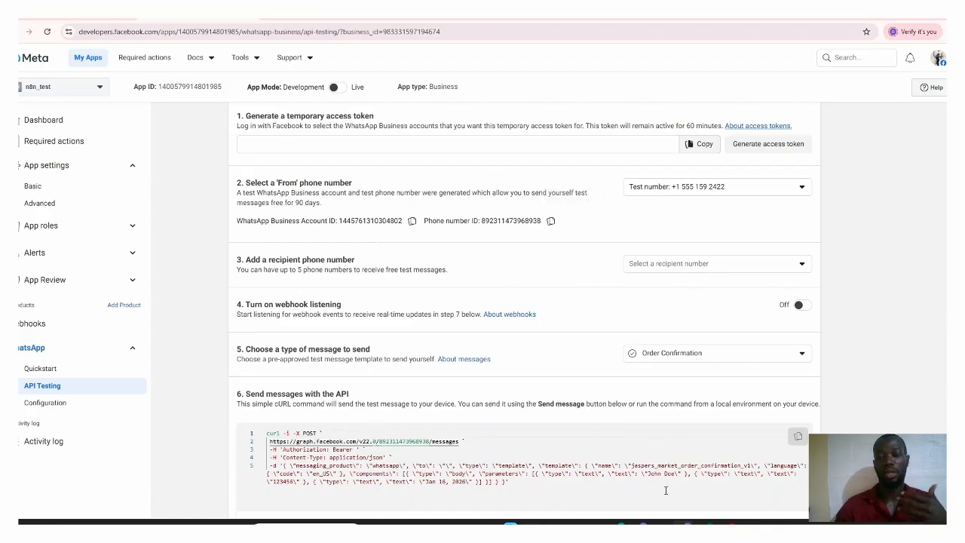
# Step: Switch back to n8n and close the WhatsApp account credential to return to the Send message parameters
pyautogui.click(621, 524)
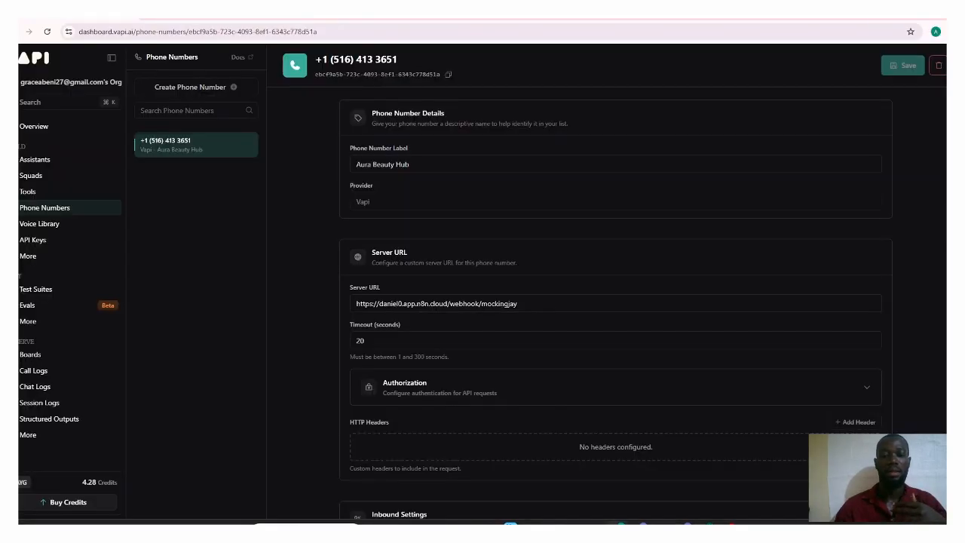
pyautogui.click(641, 524)
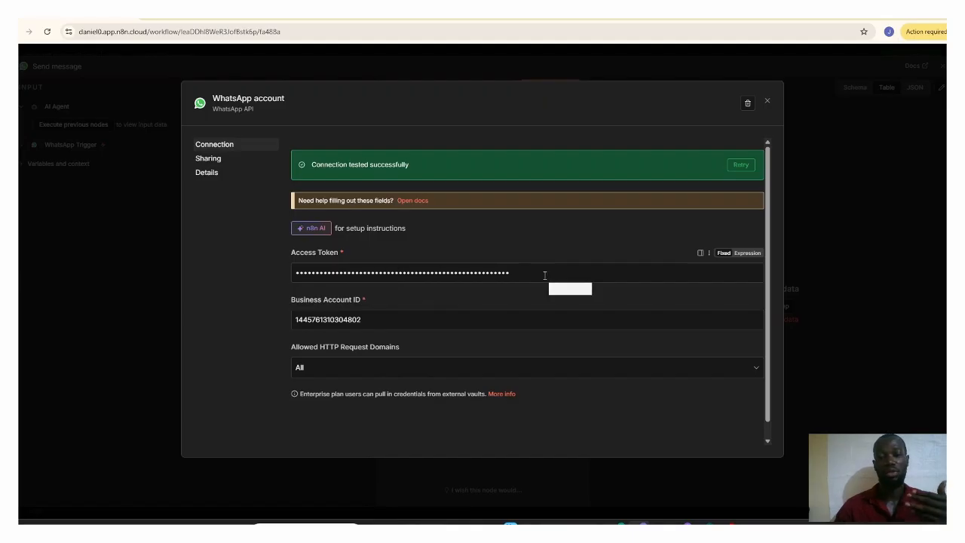
pyautogui.click(766, 101)
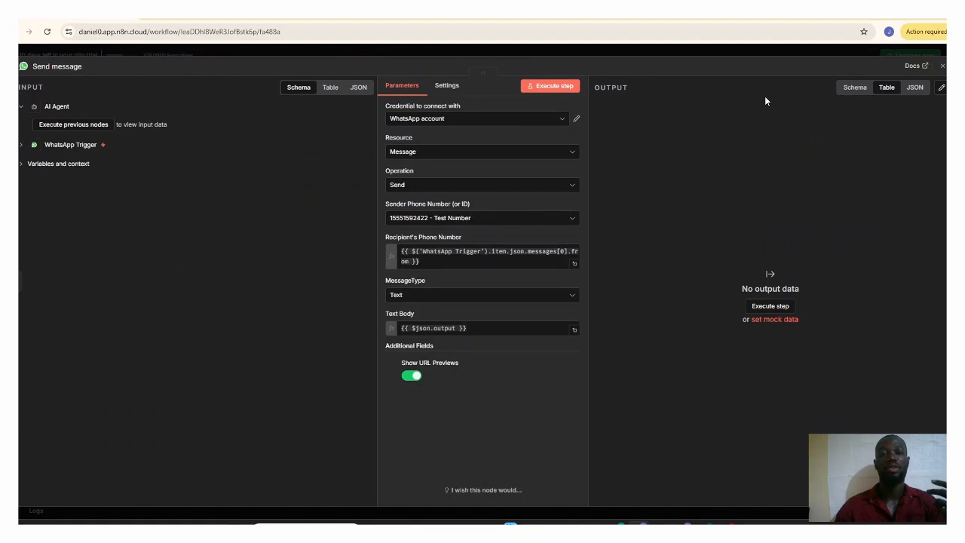
# Step: Check the Send message node's operation and sender phone number options, and expand the WhatsApp Trigger input data
pyautogui.click(466, 189)
pyautogui.click(465, 189)
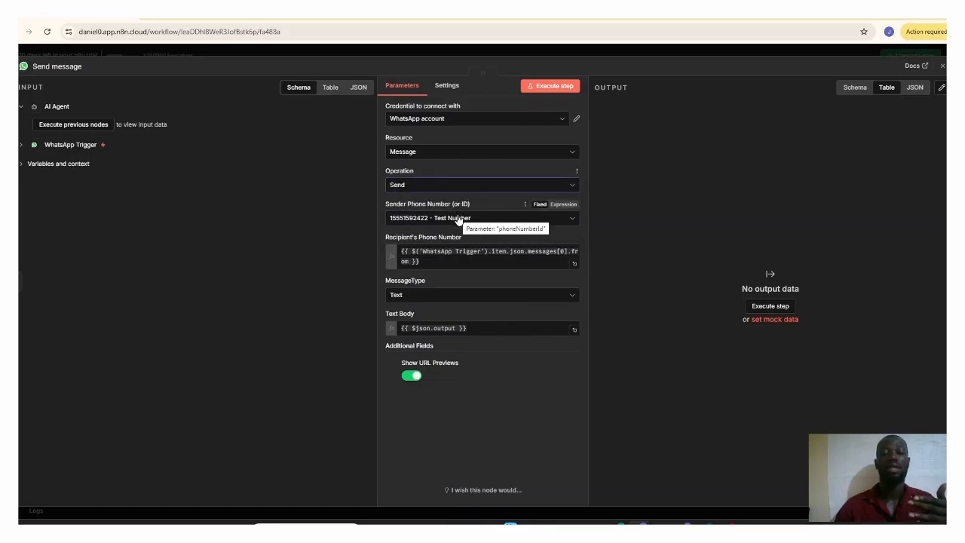
pyautogui.click(483, 218)
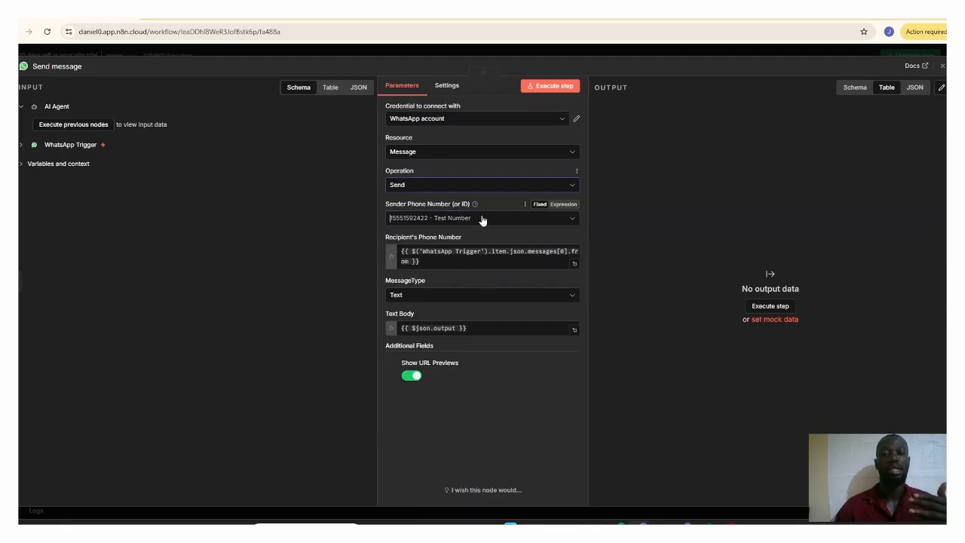
pyautogui.click(468, 243)
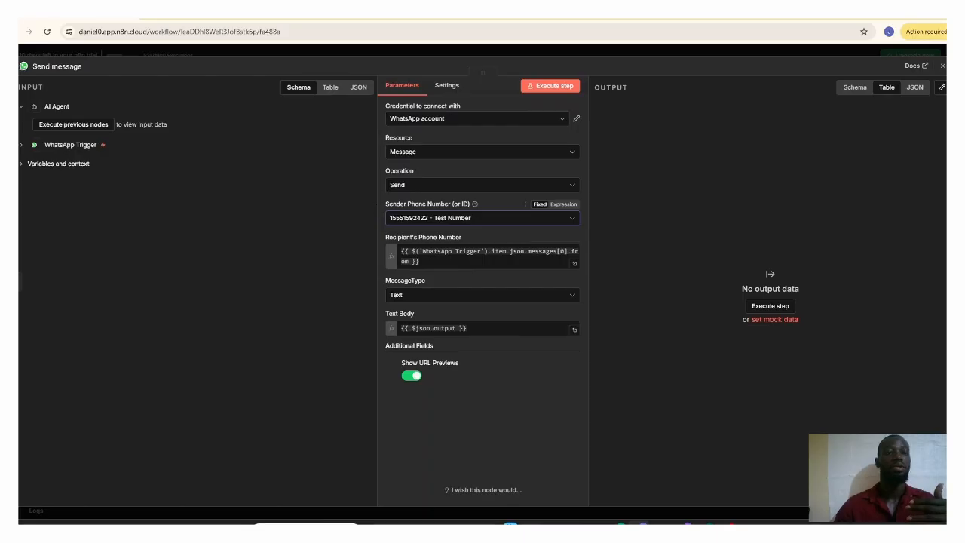
pyautogui.click(21, 145)
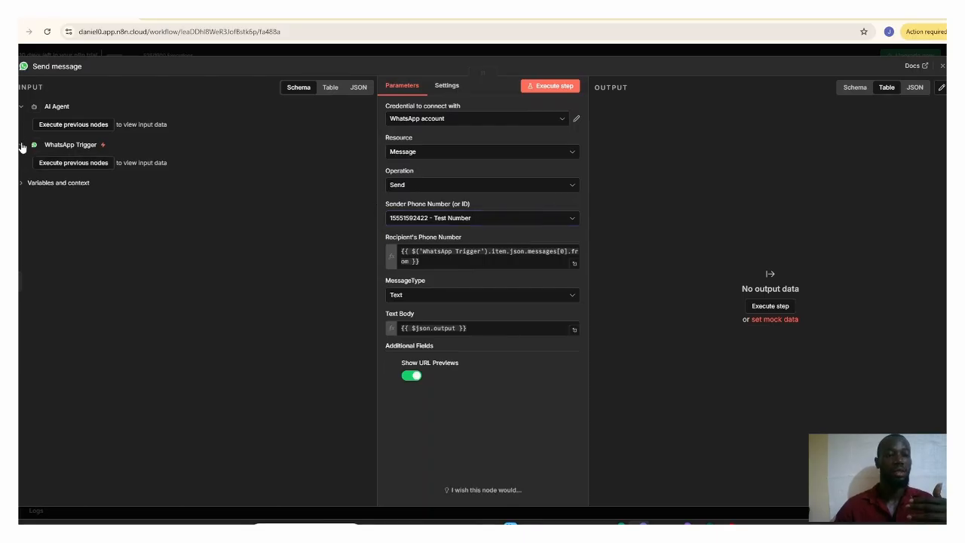
# Step: Examine the WhatsApp Trigger input data of the Send message node in the past execution, and return to the workflow editor
pyautogui.click(21, 145)
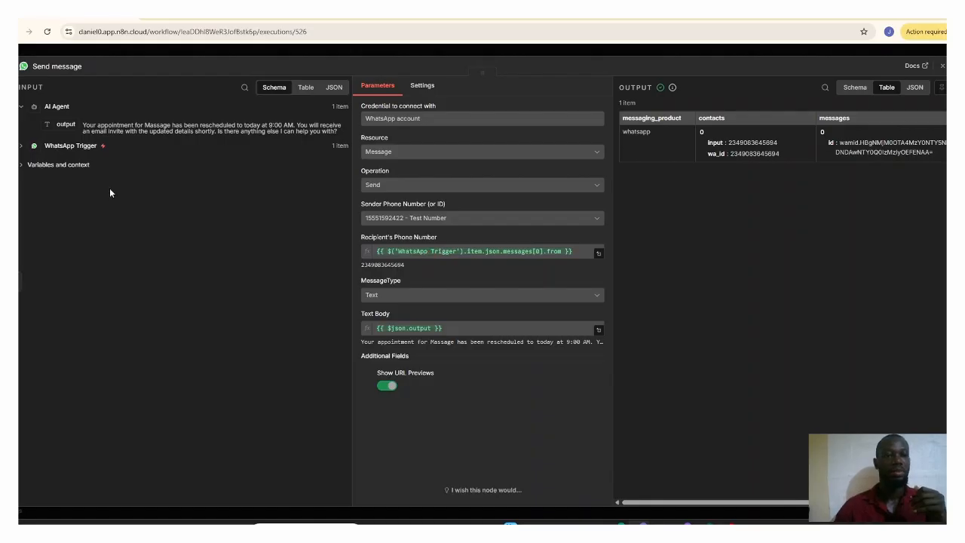
pyautogui.click(23, 148)
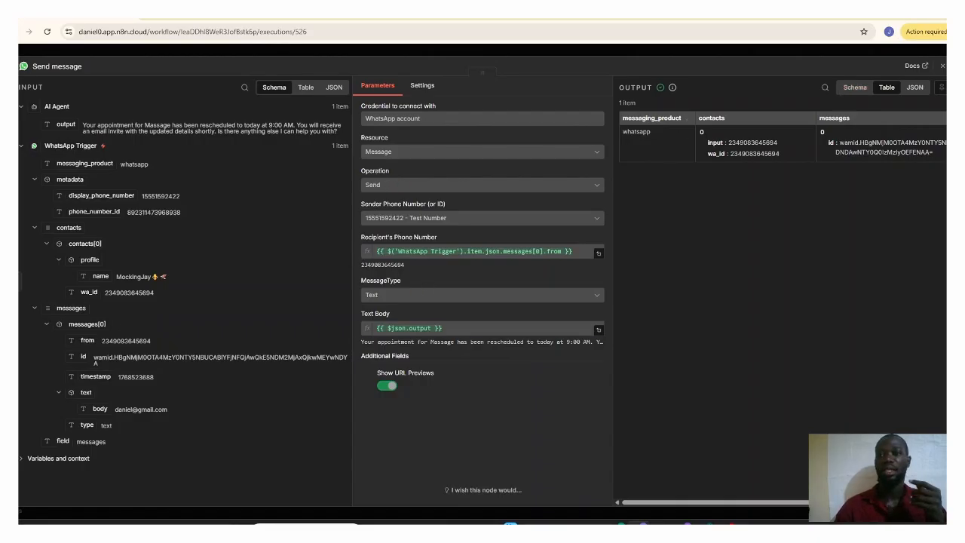
pyautogui.click(941, 66)
pyautogui.click(453, 100)
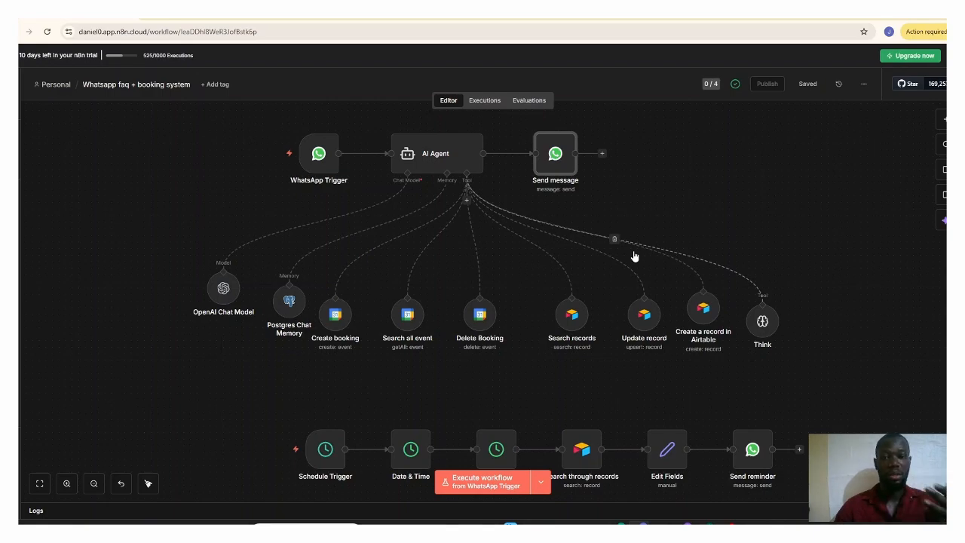
# Step: Switch to WhatsApp and send the assistant the message "What are the services you offer?" in the open test number chat
pyautogui.click(510, 523)
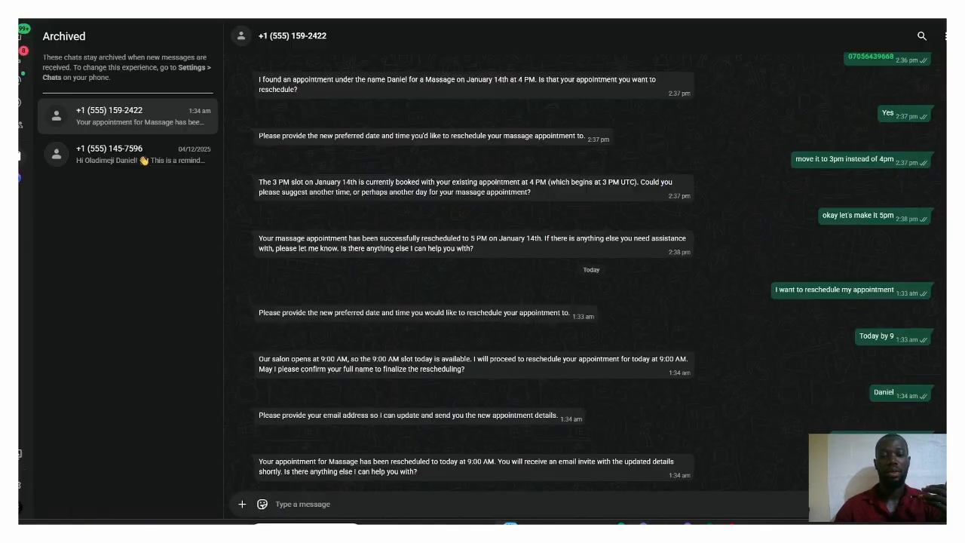
pyautogui.click(394, 501)
pyautogui.write('Wh')
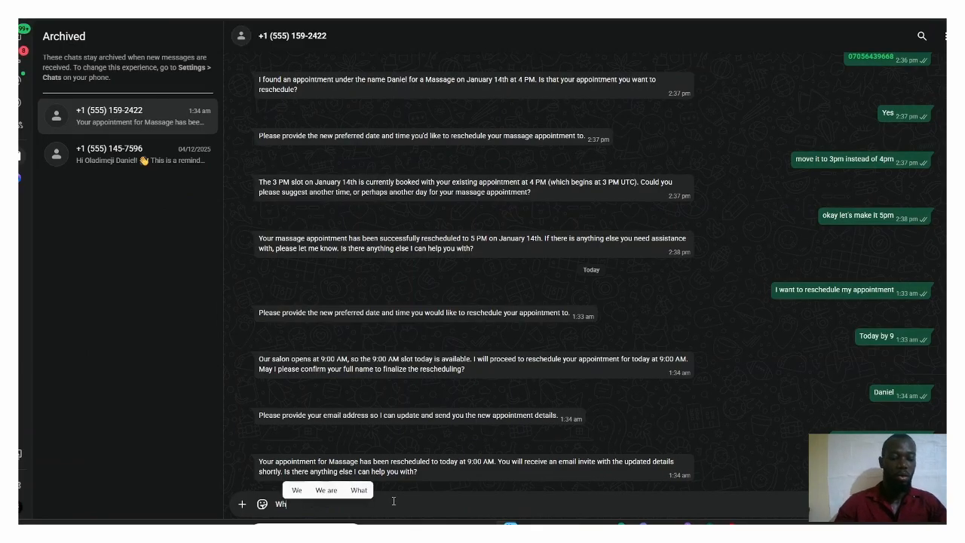
pyautogui.write('at are the')
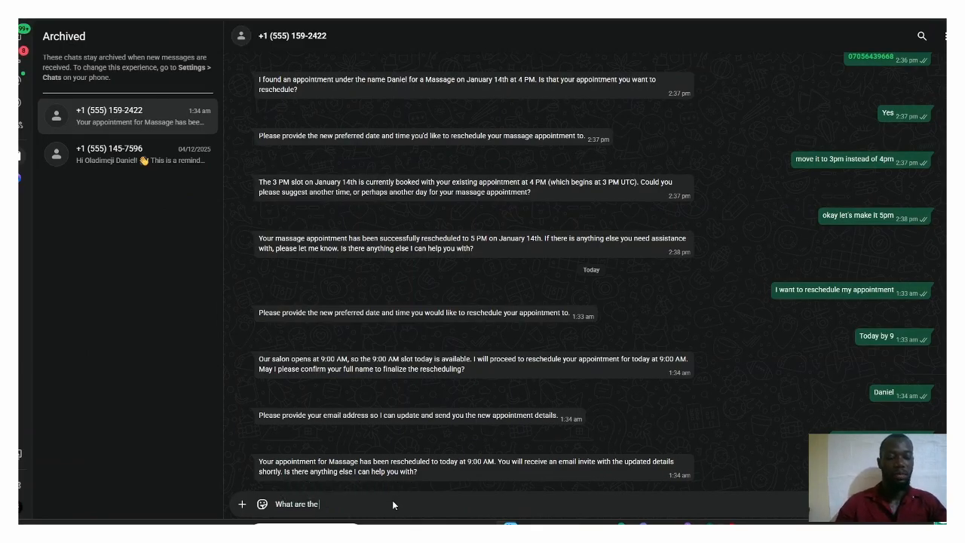
pyautogui.write(' services ')
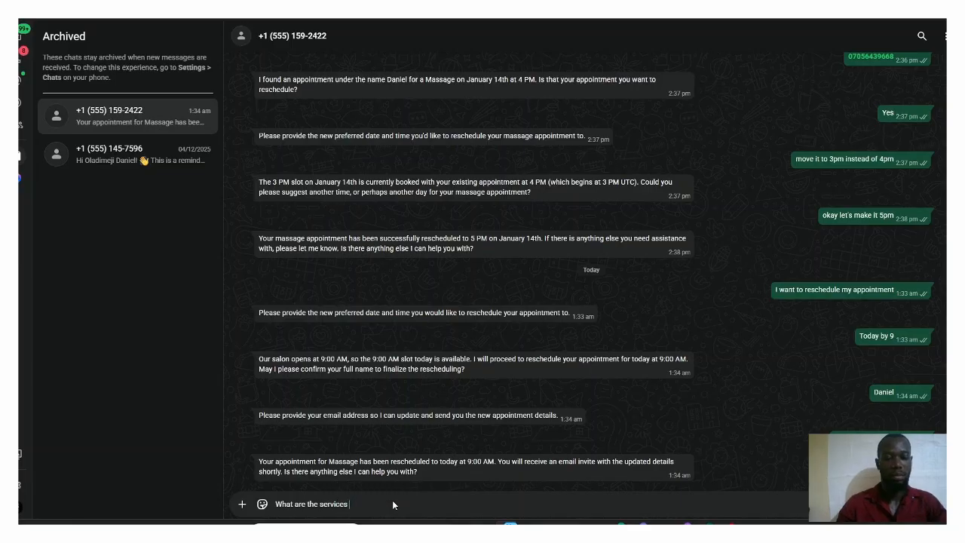
pyautogui.write('you off')
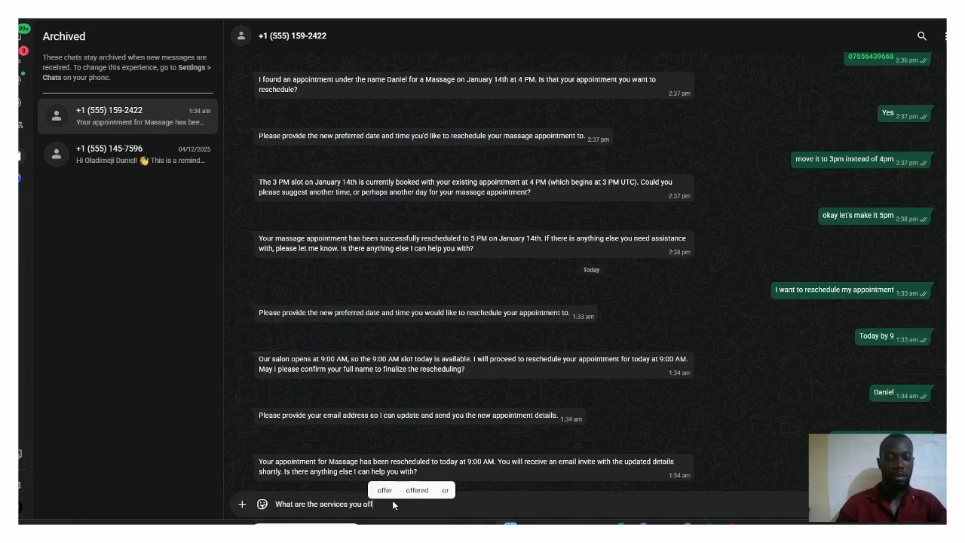
pyautogui.write('er?')
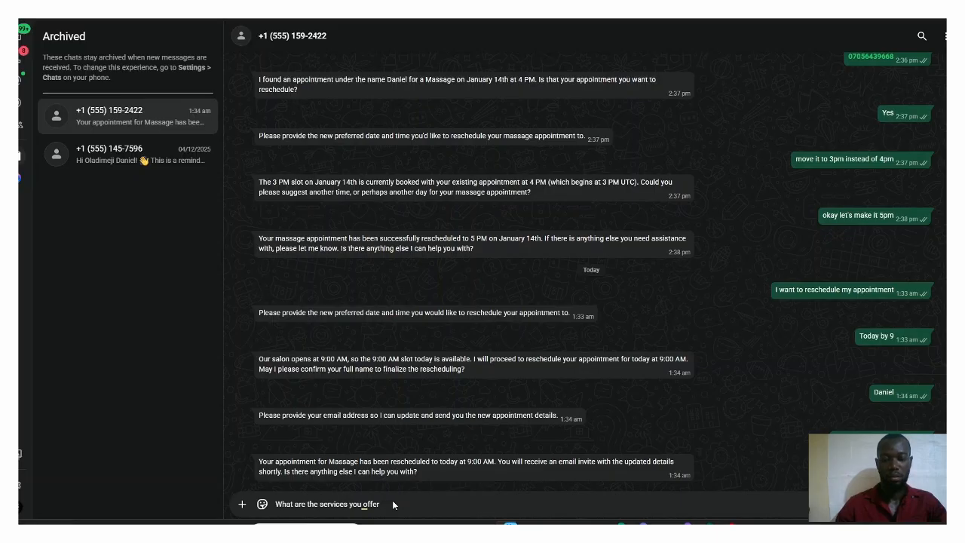
pyautogui.press('Return')
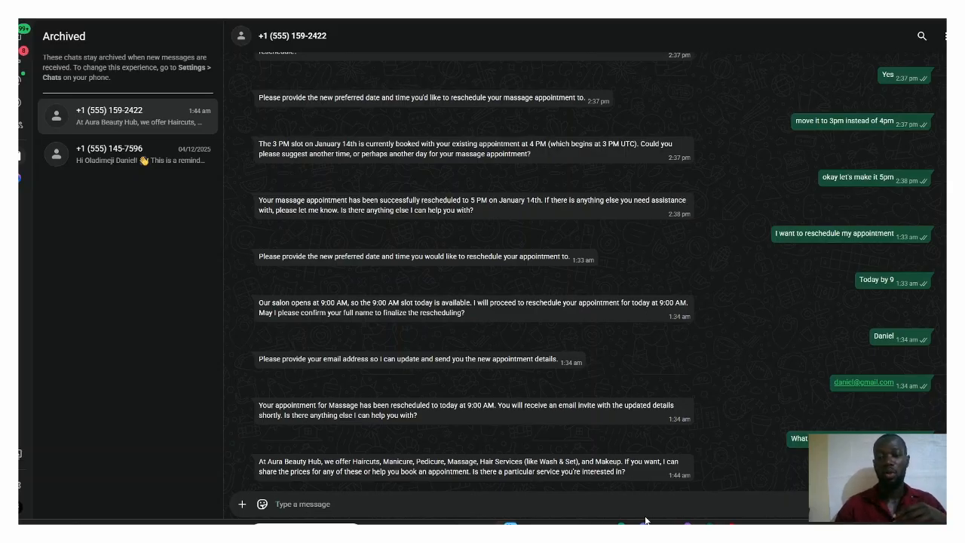
# Step: Switch back to the n8n workflow and examine the reminder flow, starting from its Schedule Trigger node
pyautogui.moveTo(645, 521)
pyautogui.click(638, 475)
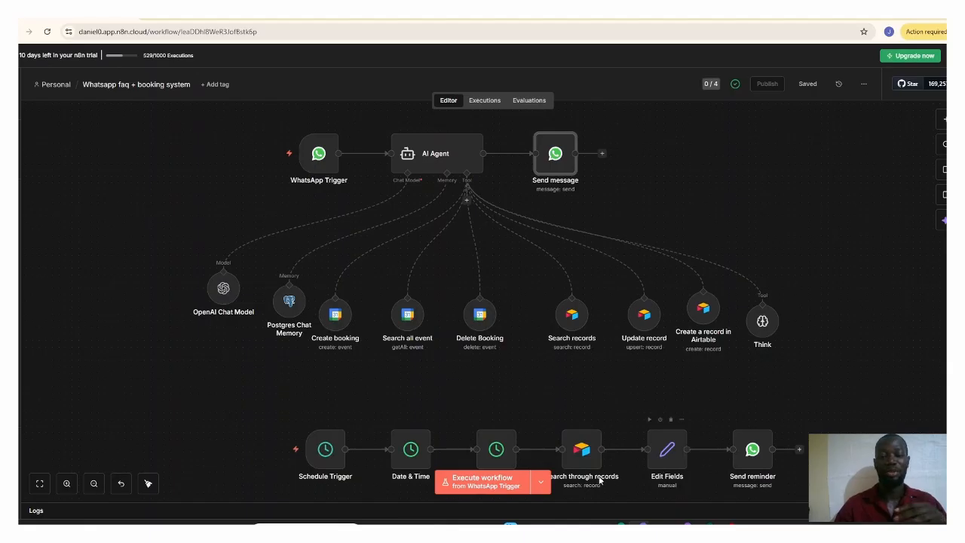
pyautogui.moveTo(332, 456)
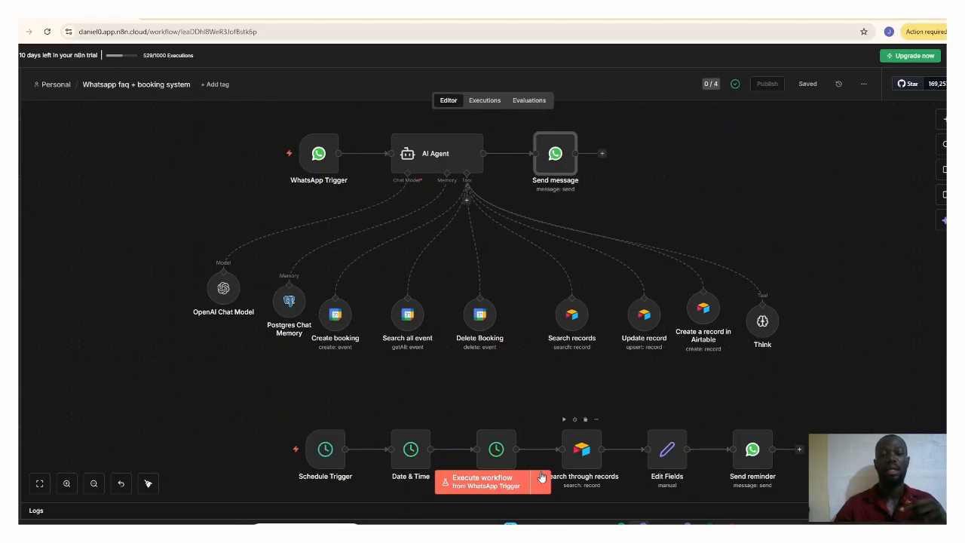
pyautogui.click(330, 461)
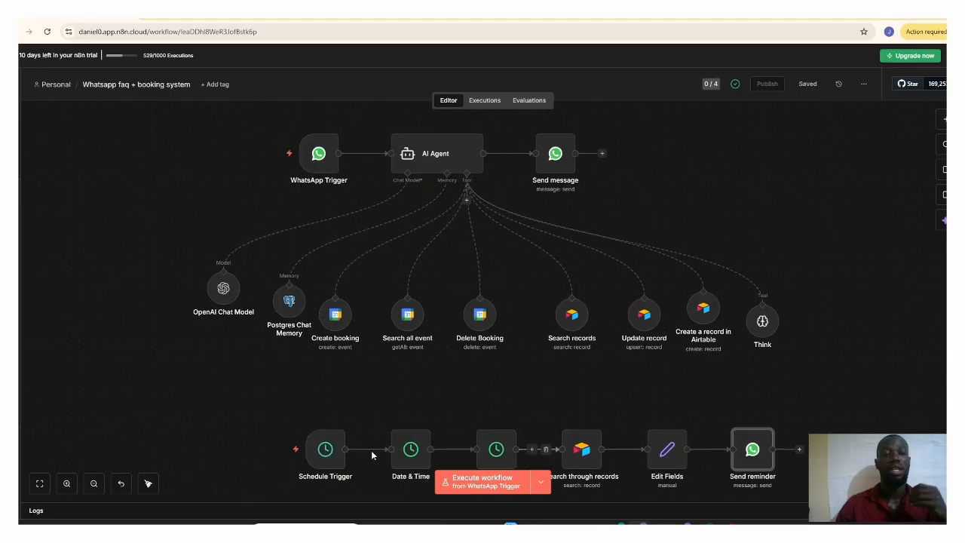
# Step: Check the Postgres Chat Memory node's credential, session key, table name and context window parameters, and close the node
pyautogui.click(288, 303)
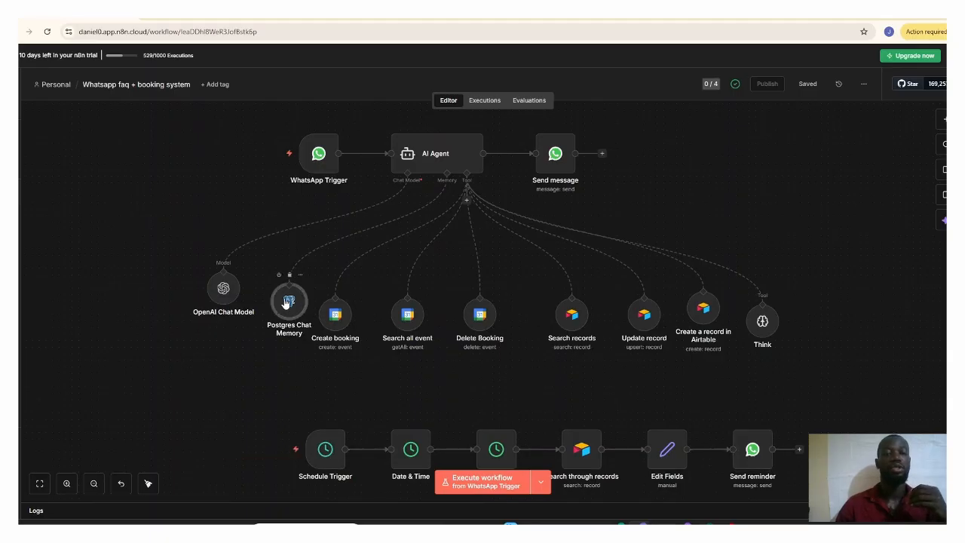
pyautogui.doubleClick(288, 301)
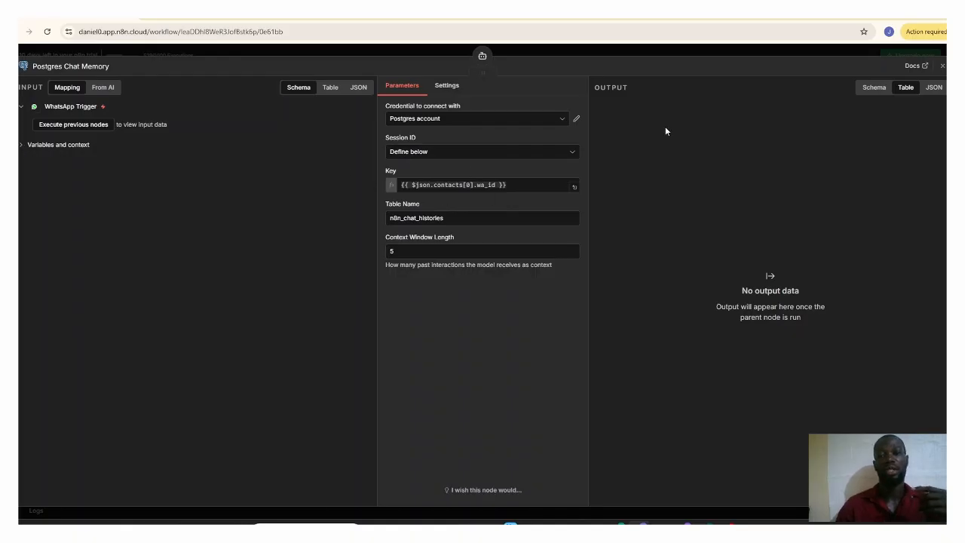
pyautogui.click(942, 67)
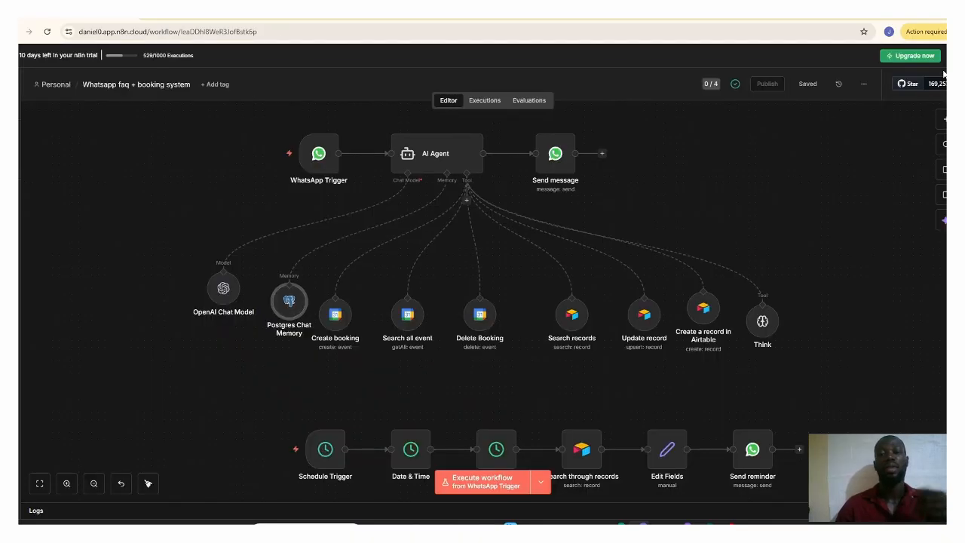